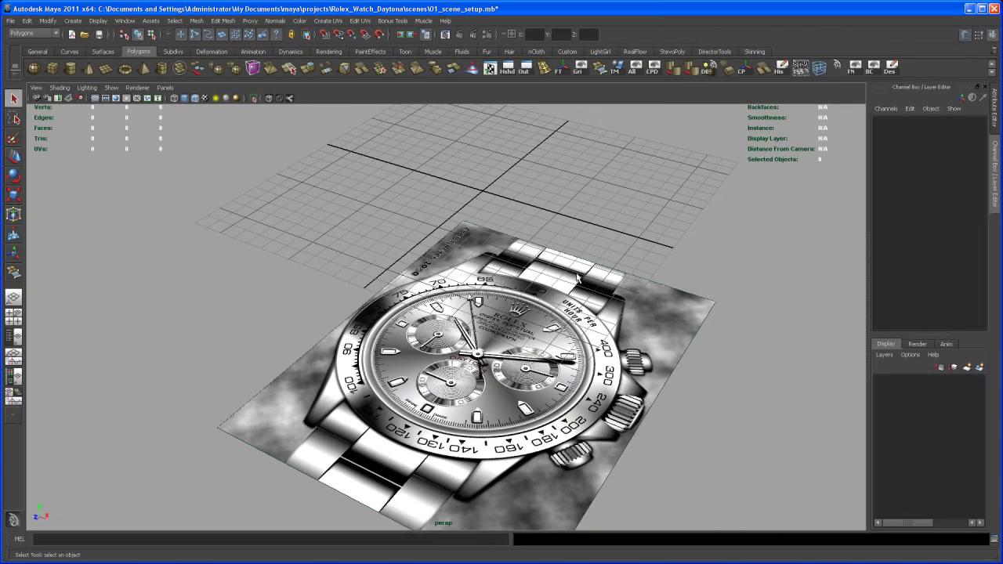
- Create a polygon cylinder at the origin and expand its polyCylinder construction settings
{"action": "left_click_drag", "start_coordinate": [514, 394], "coordinate": [494, 361], "text": "alt"}
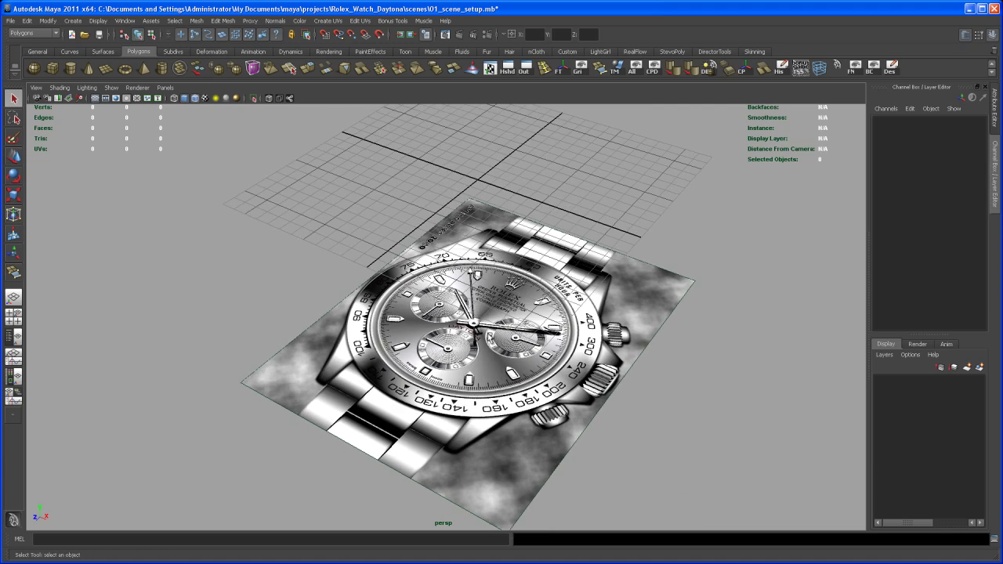
{"action": "right_click_drag", "start_coordinate": [495, 296], "coordinate": [605, 338], "text": "alt"}
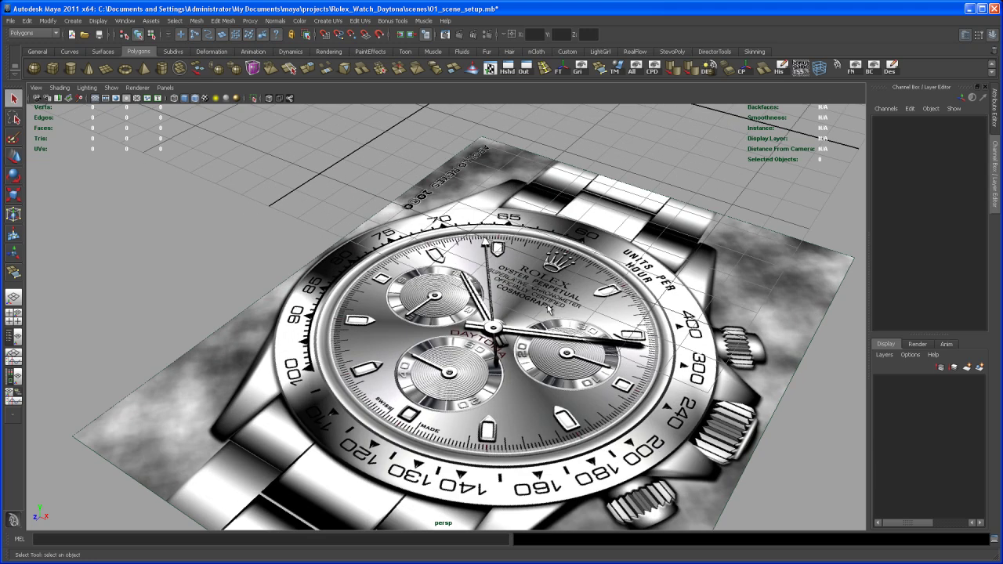
{"action": "right_click_drag", "start_coordinate": [546, 304], "coordinate": [490, 339], "text": "alt"}
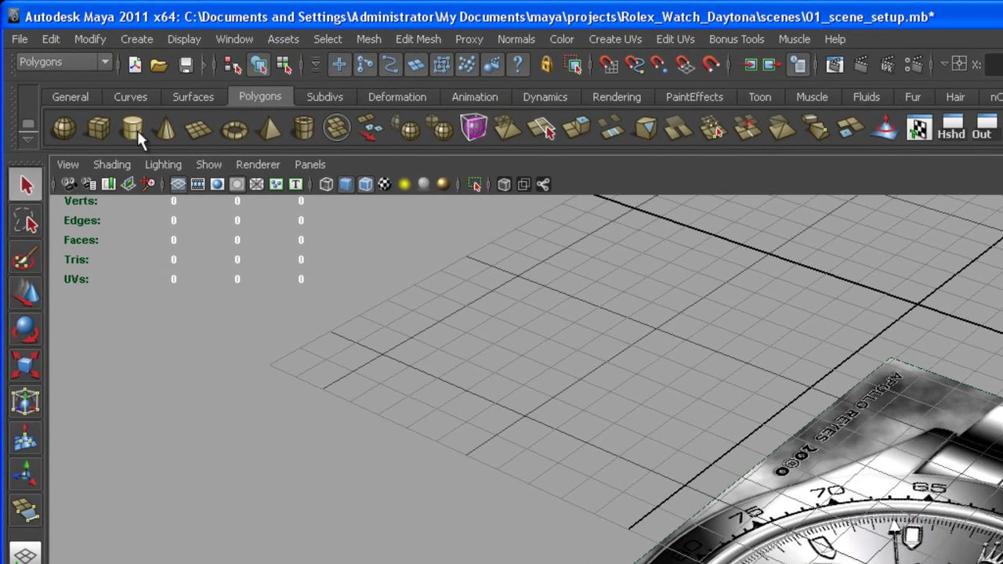
{"action": "left_click", "coordinate": [132, 127]}
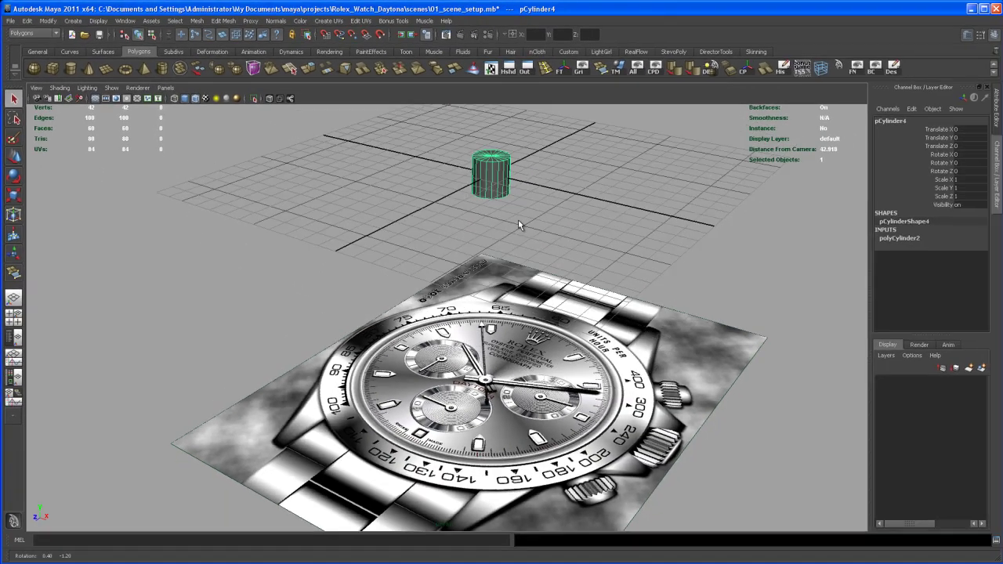
{"action": "left_click_drag", "start_coordinate": [518, 219], "coordinate": [513, 246], "text": "alt"}
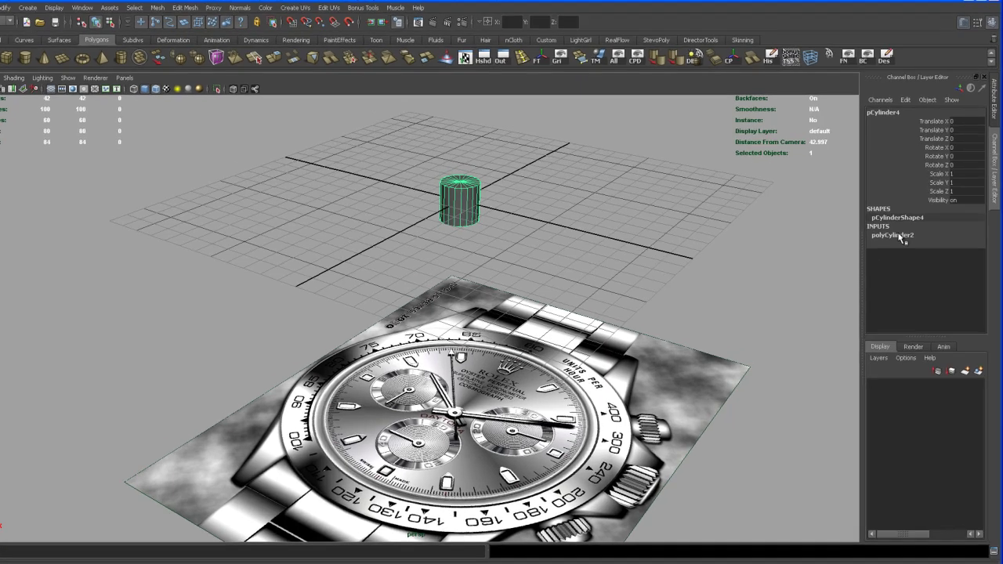
{"action": "left_click", "coordinate": [889, 237]}
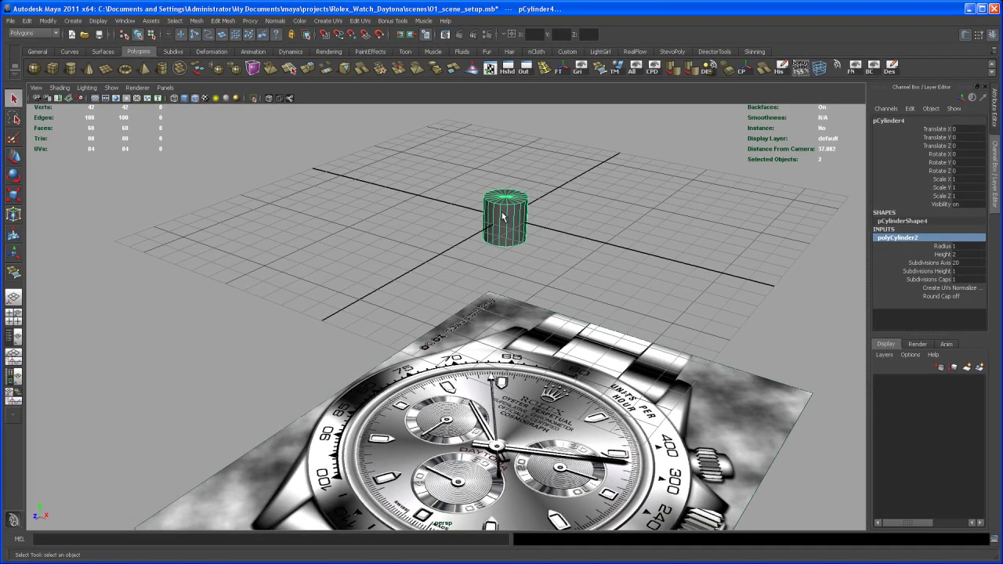
- Delete all the top and bottom cap faces of the cylinder, leaving only the side wall, and return to object mode
{"action": "middle_click_drag", "start_coordinate": [86, 150], "coordinate": [51, 209], "text": "alt"}
{"action": "scroll", "coordinate": [51, 209], "scroll_direction": "up", "scroll_amount": 1}
{"action": "scroll", "coordinate": [493, 248], "scroll_direction": "up", "scroll_amount": 2}
{"action": "middle_click_drag", "start_coordinate": [495, 248], "coordinate": [506, 292], "text": "alt"}
{"action": "right_click_drag", "start_coordinate": [475, 261], "coordinate": [477, 270]}
{"action": "left_click_drag", "start_coordinate": [497, 304], "coordinate": [492, 265], "text": "alt"}
{"action": "right_click_drag", "start_coordinate": [494, 274], "coordinate": [602, 384], "text": "alt"}
{"action": "middle_click_drag", "start_coordinate": [602, 384], "coordinate": [557, 400], "text": "alt"}
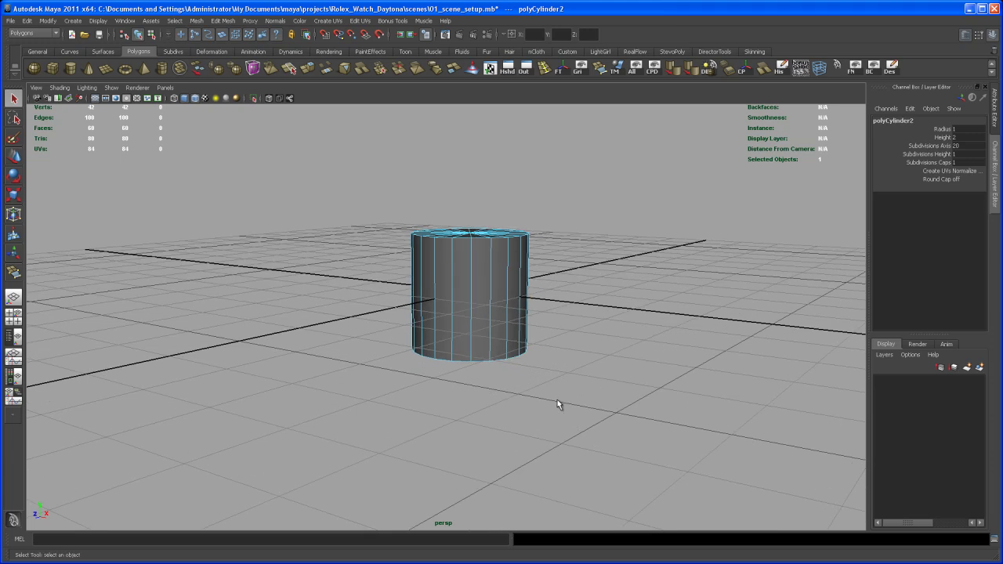
{"action": "left_click_drag", "start_coordinate": [367, 185], "coordinate": [564, 277]}
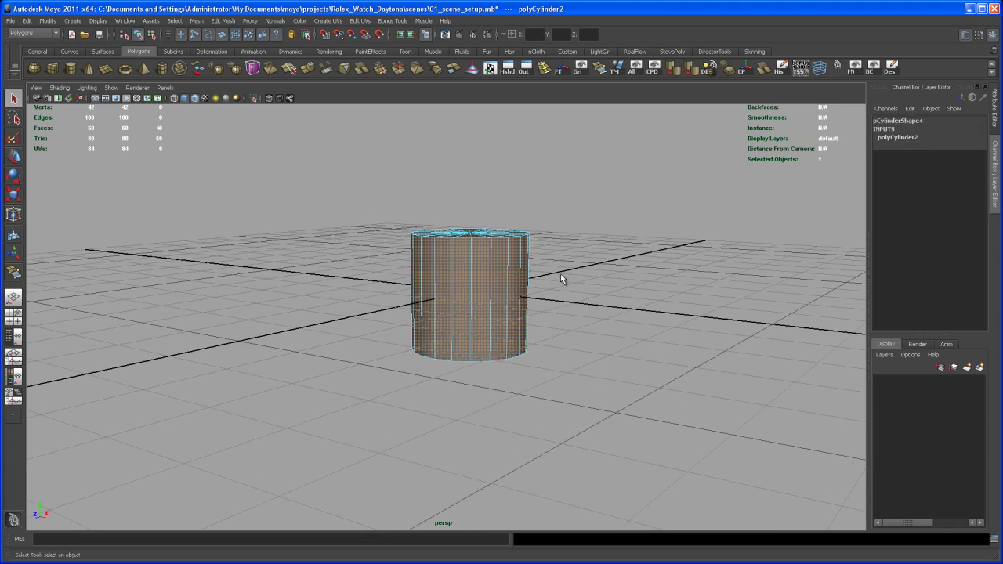
{"action": "left_click_drag", "start_coordinate": [362, 280], "coordinate": [571, 403], "text": "ctrl"}
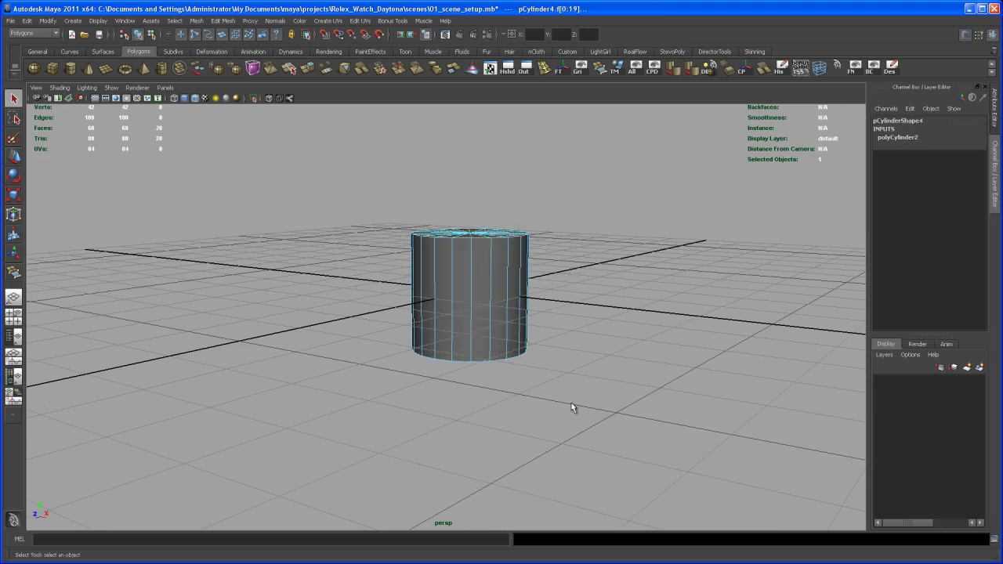
{"action": "middle_click_drag", "start_coordinate": [502, 415], "coordinate": [514, 405], "text": "alt"}
{"action": "left_click_drag", "start_coordinate": [514, 405], "coordinate": [506, 373], "text": "alt"}
{"action": "middle_click_drag", "start_coordinate": [506, 373], "coordinate": [506, 387], "text": "alt"}
{"action": "left_click_drag", "start_coordinate": [507, 387], "coordinate": [499, 381], "text": "alt"}
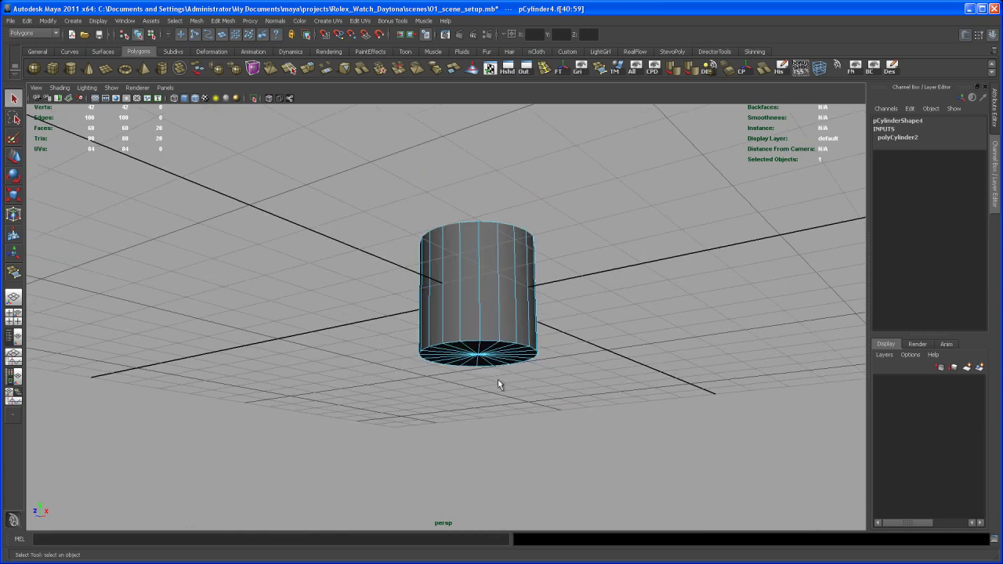
{"action": "left_click_drag", "start_coordinate": [398, 329], "coordinate": [620, 438]}
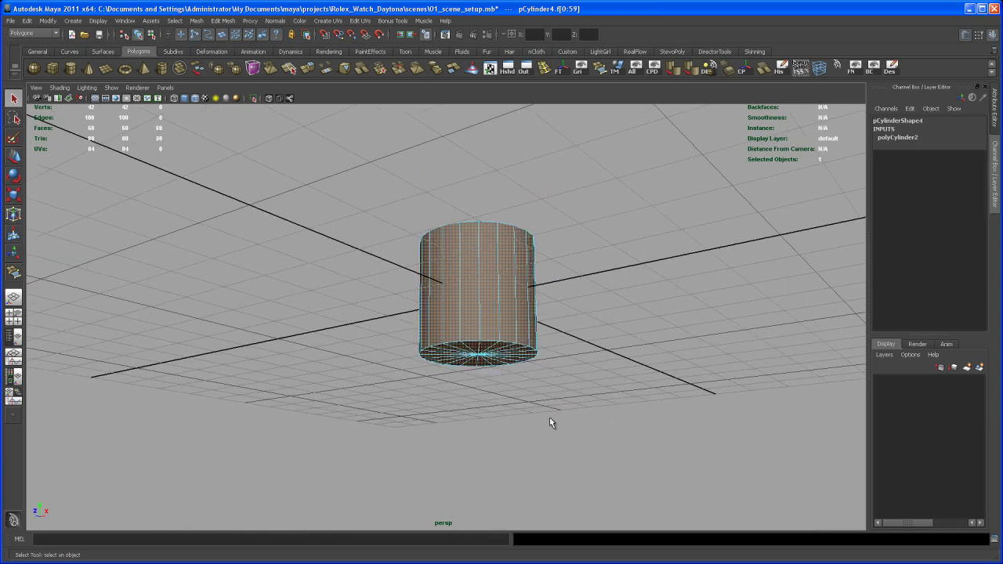
{"action": "left_click_drag", "start_coordinate": [539, 316], "coordinate": [600, 324], "text": "ctrl"}
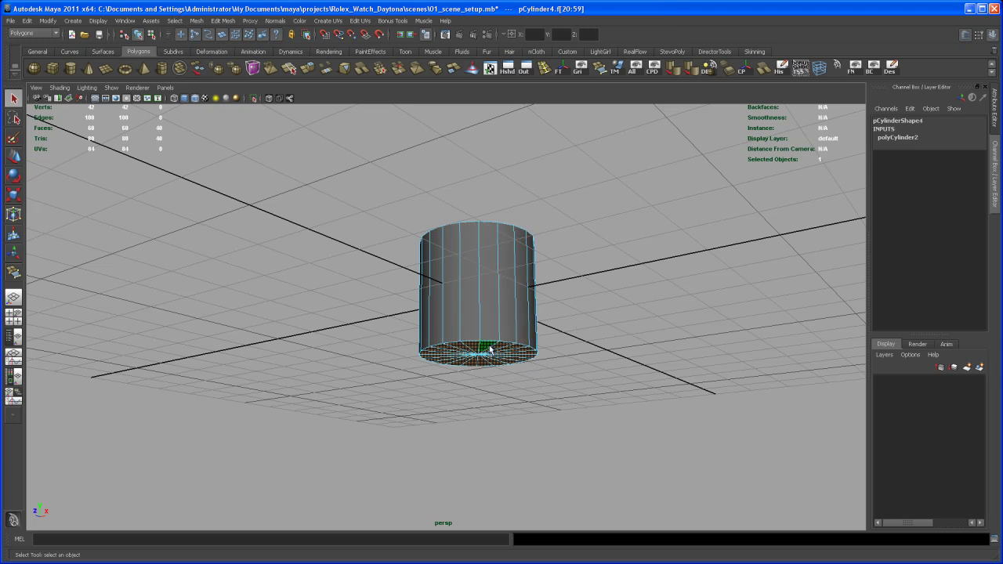
{"action": "left_click_drag", "start_coordinate": [514, 299], "coordinate": [508, 421], "text": "alt"}
{"action": "right_click_drag", "start_coordinate": [508, 421], "coordinate": [539, 452], "text": "alt"}
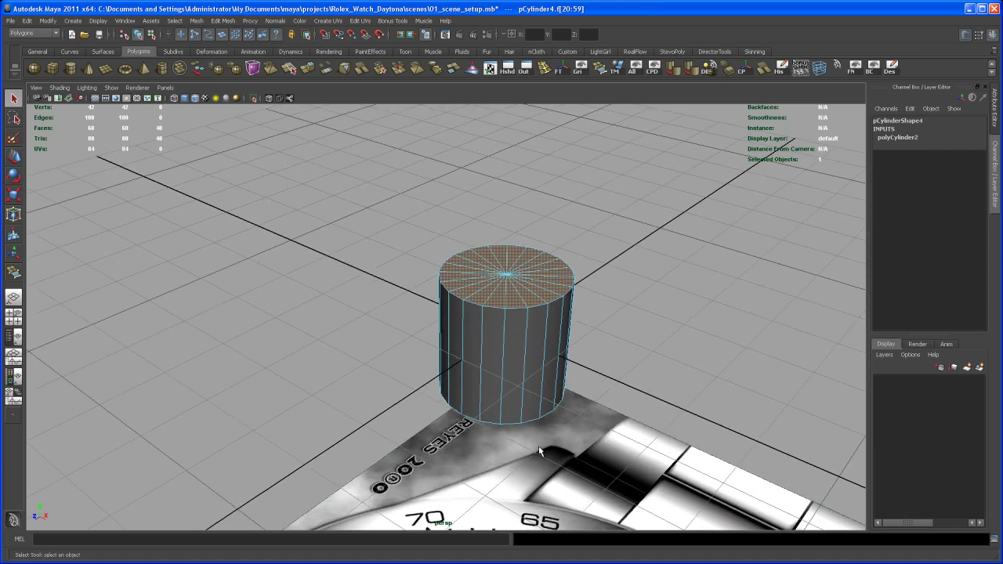
{"action": "left_click_drag", "start_coordinate": [539, 452], "coordinate": [497, 340], "text": "alt"}
{"action": "key", "text": "Delete"}
{"action": "right_click_drag", "start_coordinate": [502, 343], "coordinate": [542, 332]}
- In the top view, move the open cylinder along Z to about 3.515, onto the lower subdial
{"action": "left_click_drag", "start_coordinate": [513, 337], "coordinate": [530, 331], "text": "alt"}
{"action": "key", "text": "space"}
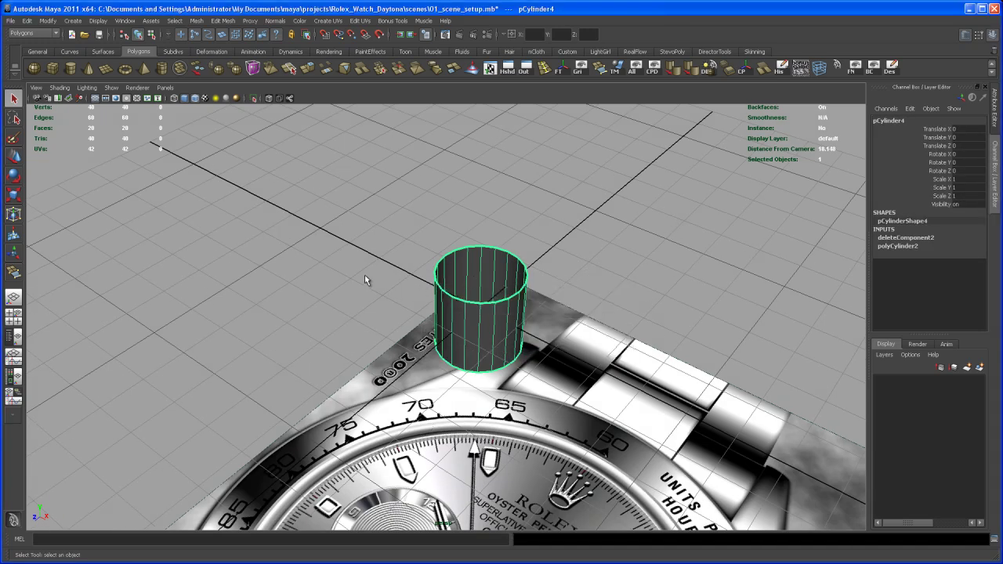
{"action": "key", "text": "space"}
{"action": "middle_click_drag", "start_coordinate": [473, 376], "coordinate": [446, 292], "text": "alt"}
{"action": "scroll", "coordinate": [445, 291], "scroll_direction": "up", "scroll_amount": 1}
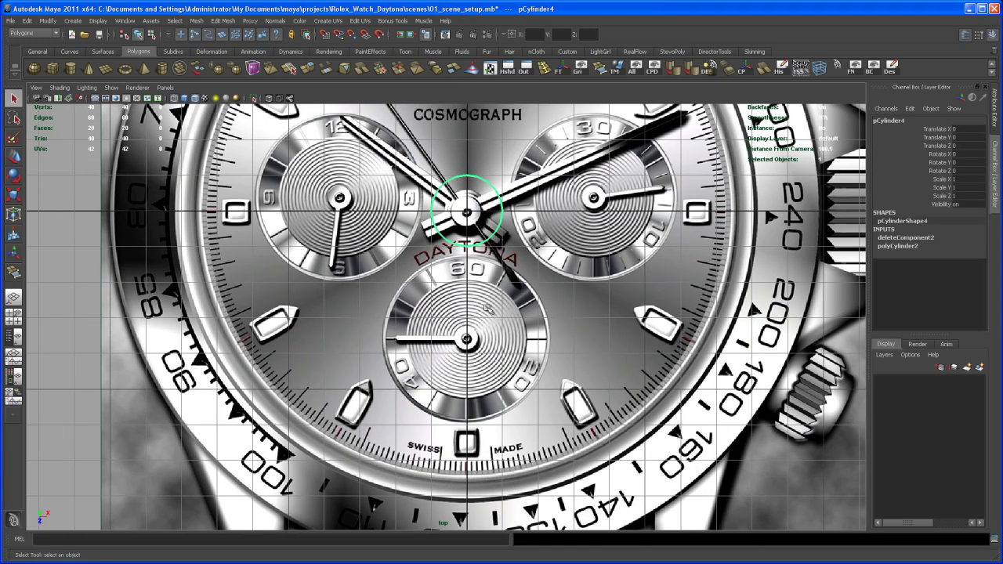
{"action": "key", "text": "w"}
{"action": "left_click_drag", "start_coordinate": [466, 278], "coordinate": [466, 405]}
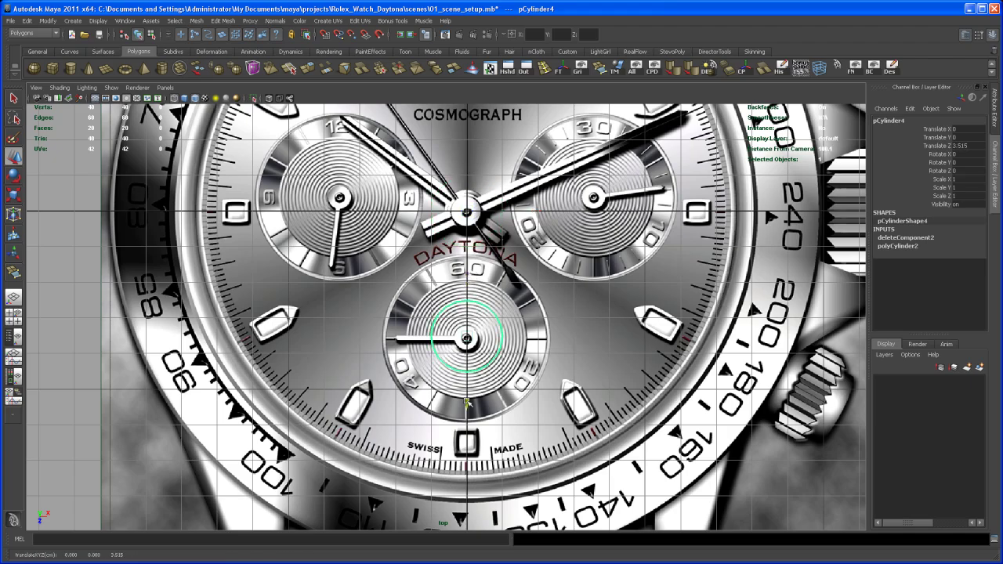
- Refine the cylinder's Z position to about 3.559 so it is centred on the lower subdial's hub
{"action": "scroll", "coordinate": [509, 408], "scroll_direction": "up", "scroll_amount": 4}
{"action": "scroll", "coordinate": [577, 411], "scroll_direction": "up", "scroll_amount": 8}
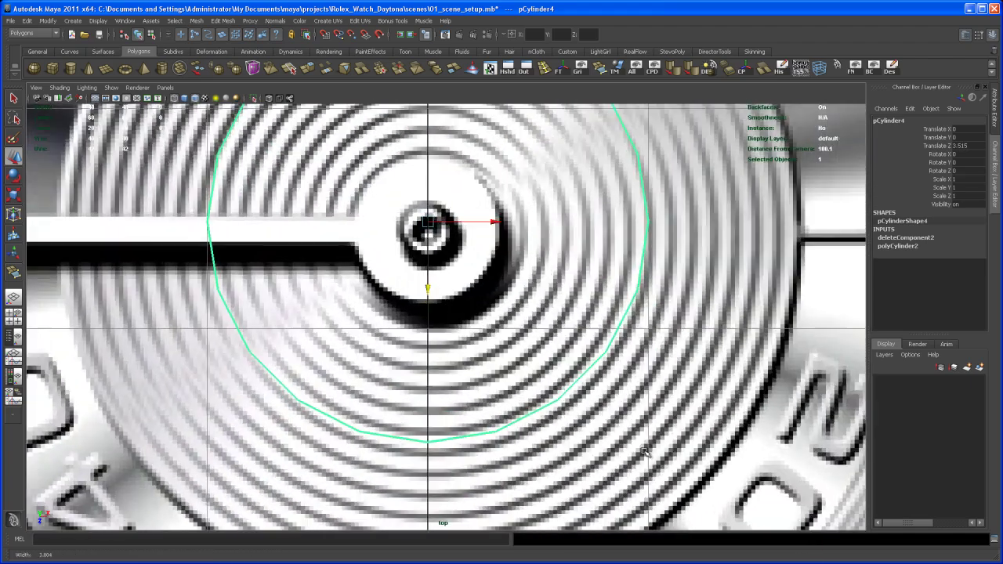
{"action": "right_click_drag", "start_coordinate": [646, 452], "coordinate": [660, 457], "text": "alt"}
{"action": "middle_click_drag", "start_coordinate": [586, 382], "coordinate": [619, 460], "text": "alt"}
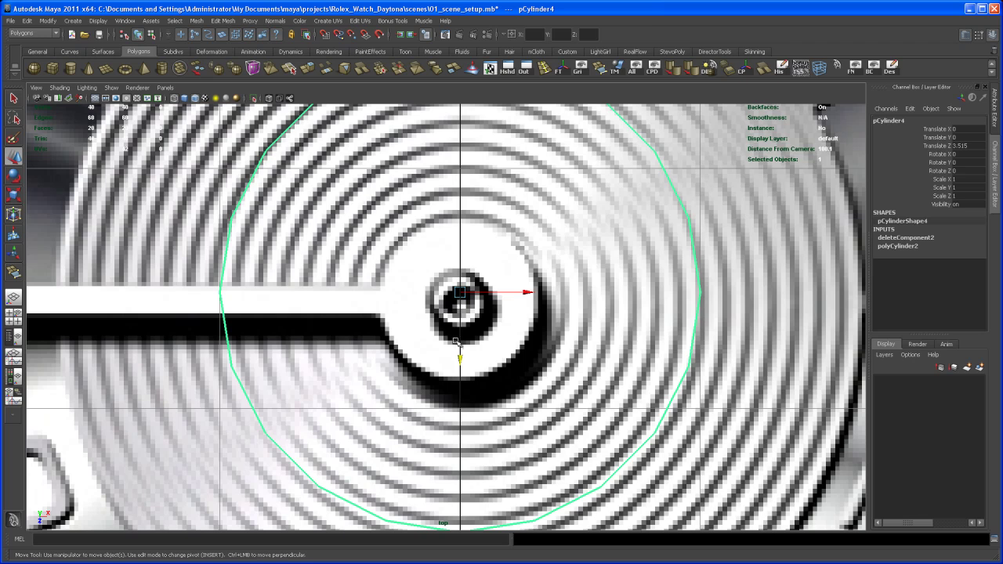
{"action": "left_click_drag", "start_coordinate": [460, 359], "coordinate": [460, 369]}
{"action": "scroll", "coordinate": [460, 365], "scroll_direction": "down", "scroll_amount": 8}
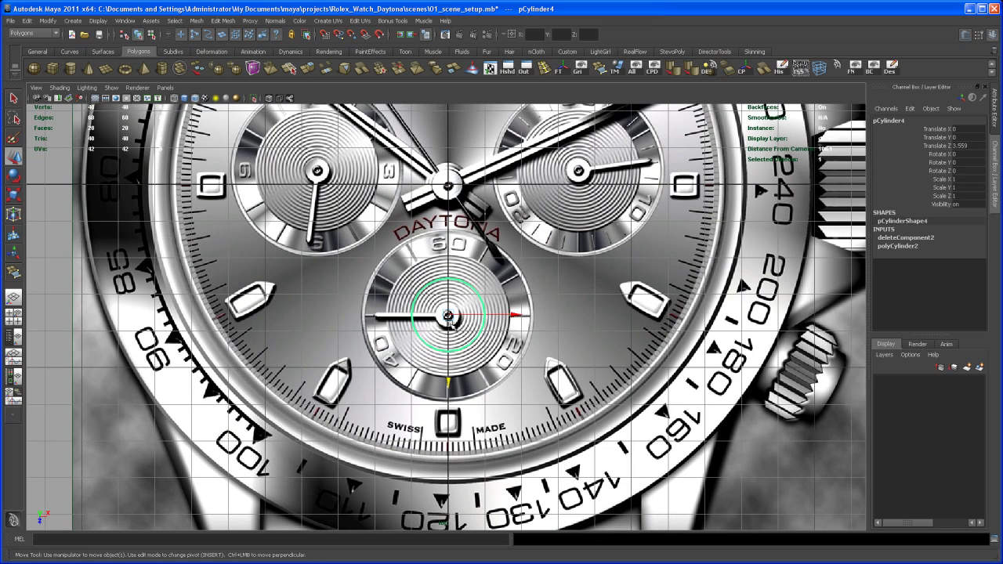
- Scale the cylinder uniformly to about 2.371 so it matches the lower subdial's outer rim
{"action": "scroll", "coordinate": [521, 380], "scroll_direction": "up", "scroll_amount": 1}
{"action": "key", "text": "r"}
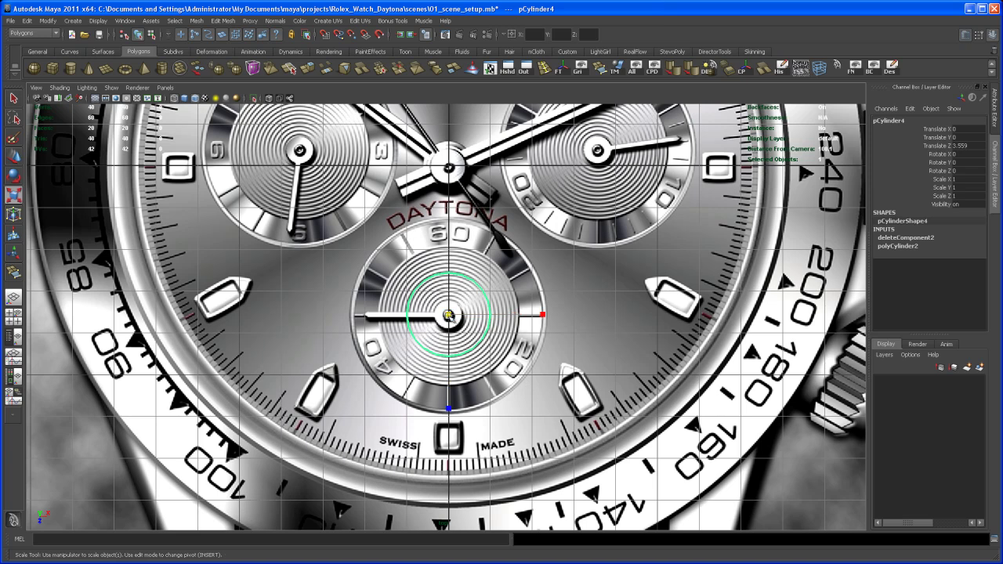
{"action": "left_click_drag", "start_coordinate": [448, 316], "coordinate": [550, 219]}
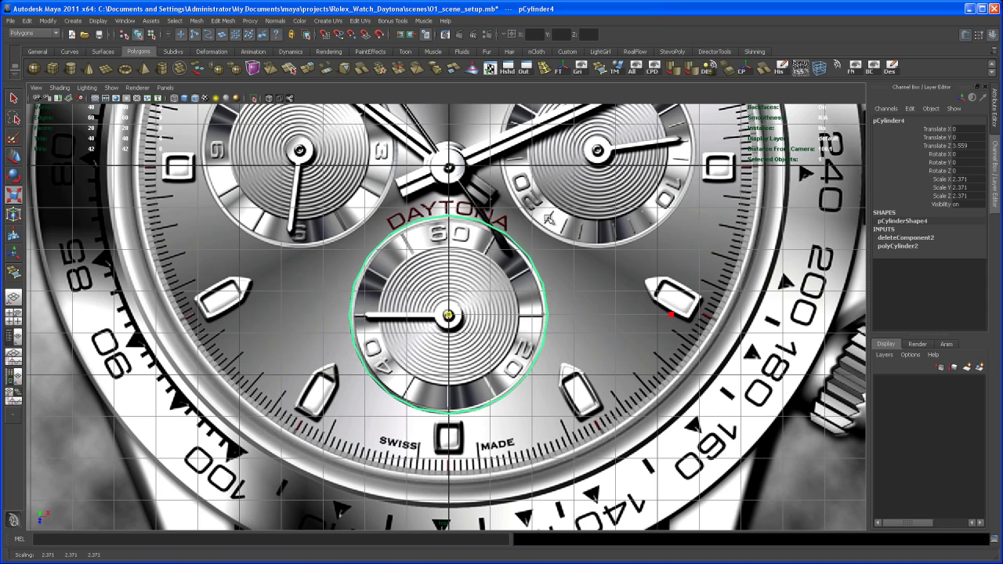
- Fine-tune the cylinder's Z position to 3.56 against the subdial rim, checking the fit with smooth preview
{"action": "right_click_drag", "start_coordinate": [494, 284], "coordinate": [606, 378], "text": "alt"}
{"action": "middle_click_drag", "start_coordinate": [598, 379], "coordinate": [607, 394], "text": "alt"}
{"action": "key", "text": "w"}
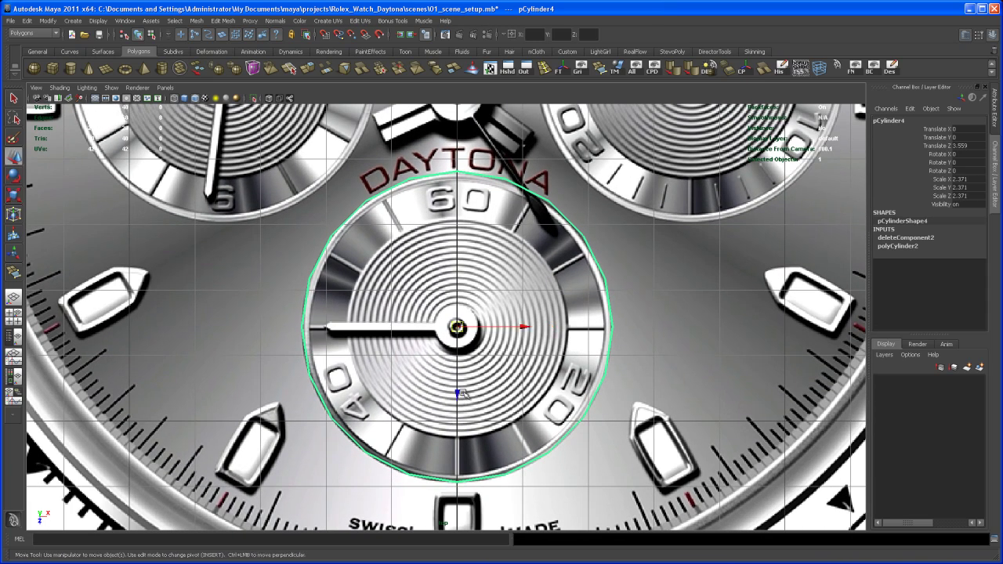
{"action": "left_click_drag", "start_coordinate": [457, 396], "coordinate": [456, 392]}
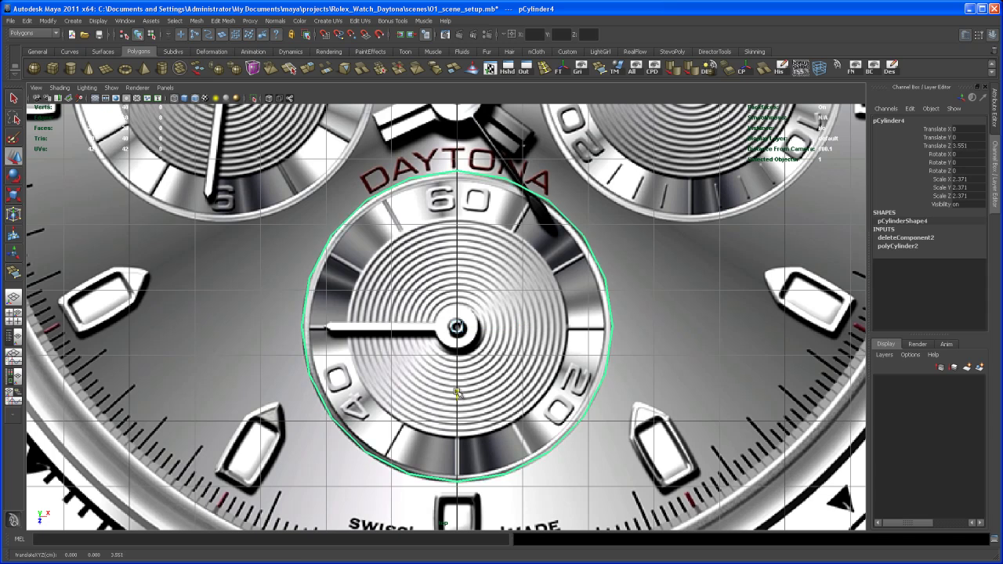
{"action": "scroll", "coordinate": [463, 369], "scroll_direction": "down", "scroll_amount": 2}
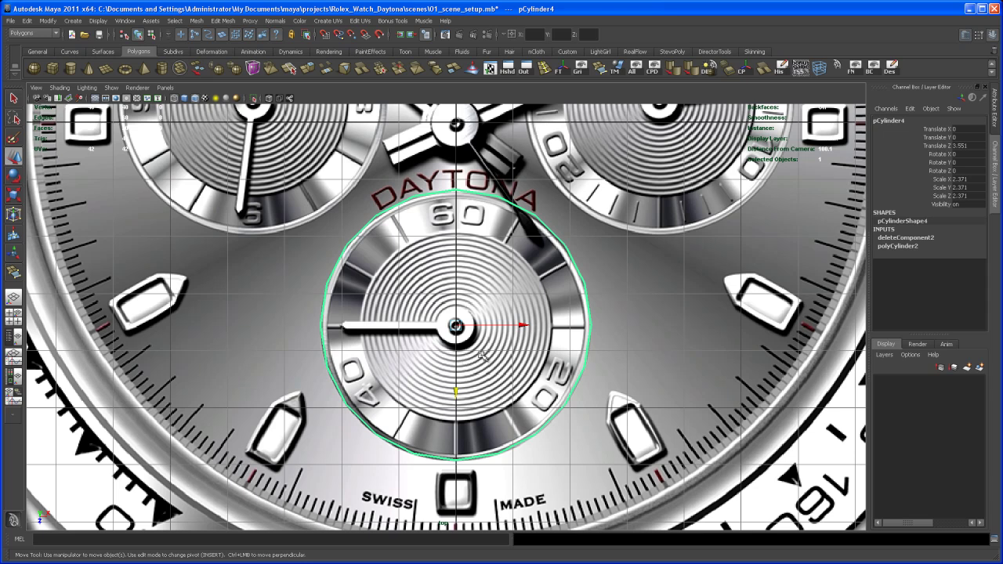
{"action": "key", "text": "3"}
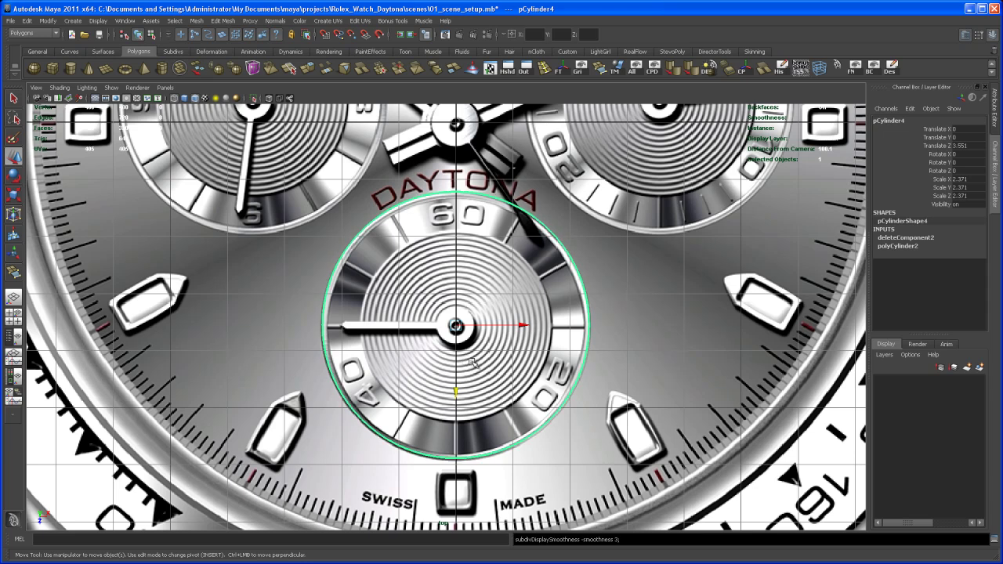
{"action": "left_click_drag", "start_coordinate": [457, 392], "coordinate": [458, 392]}
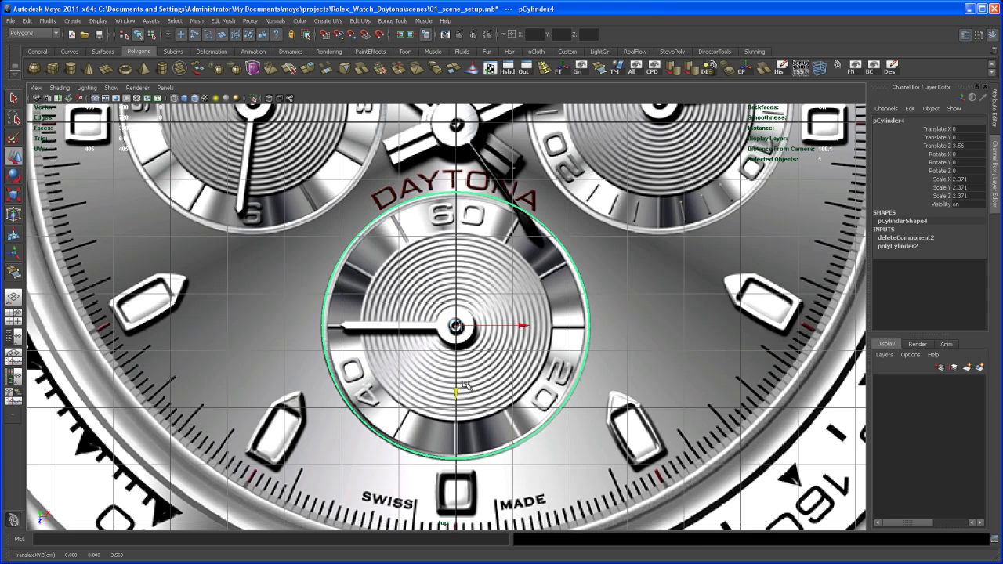
{"action": "right_click_drag", "start_coordinate": [482, 368], "coordinate": [455, 355], "text": "alt"}
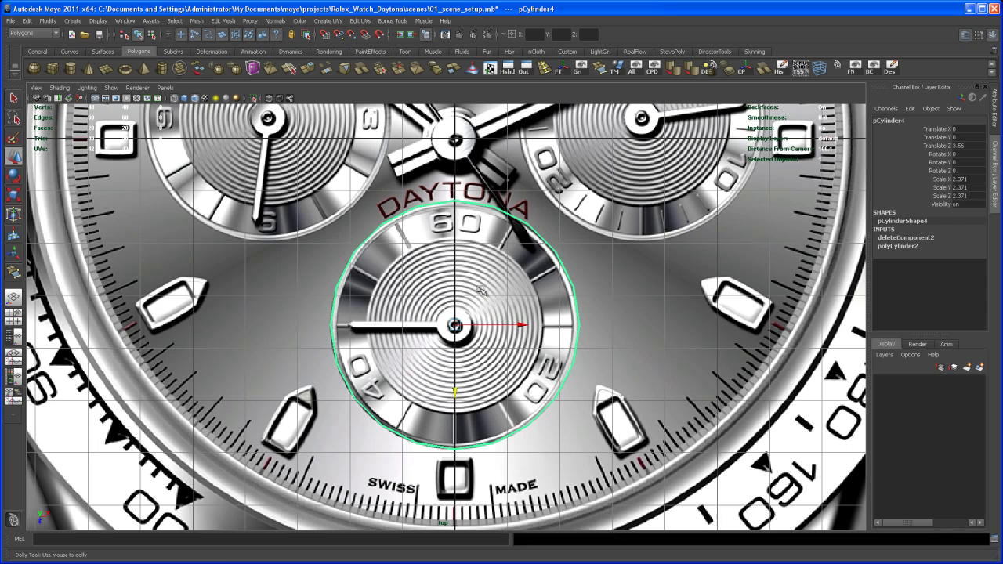
{"action": "scroll", "coordinate": [468, 287], "scroll_direction": "down", "scroll_amount": 2}
- In the perspective view, flatten the cylinder along Y into a low ring, scaling it below about 0.417
{"action": "key", "text": "space"}
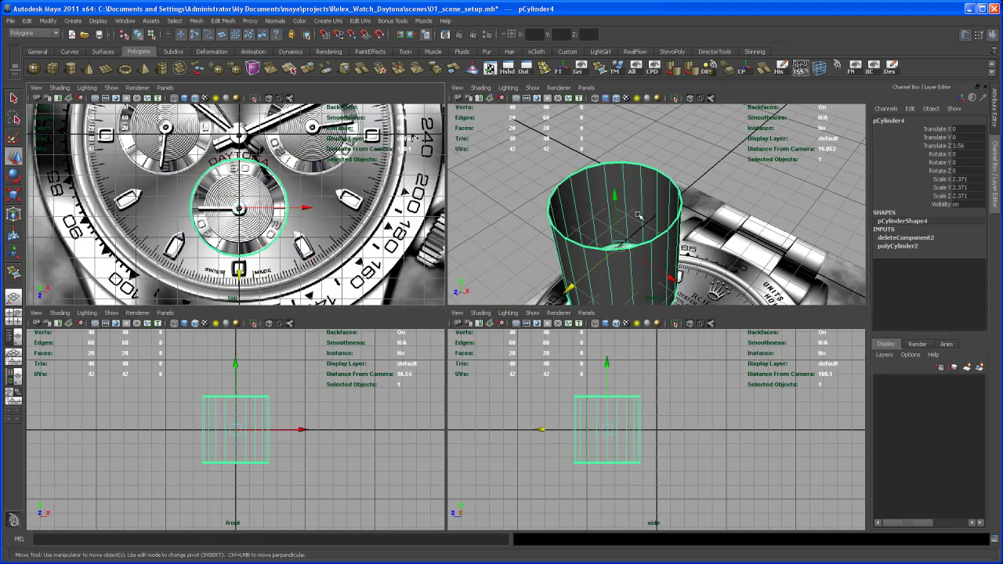
{"action": "key", "text": "space"}
{"action": "left_click_drag", "start_coordinate": [529, 338], "coordinate": [533, 329], "text": "alt"}
{"action": "middle_click_drag", "start_coordinate": [533, 329], "coordinate": [602, 274], "text": "alt"}
{"action": "left_click_drag", "start_coordinate": [602, 274], "coordinate": [578, 267], "text": "alt"}
{"action": "key", "text": "r"}
{"action": "left_click_drag", "start_coordinate": [470, 228], "coordinate": [473, 303]}
{"action": "right_click_drag", "start_coordinate": [452, 332], "coordinate": [538, 345], "text": "alt"}
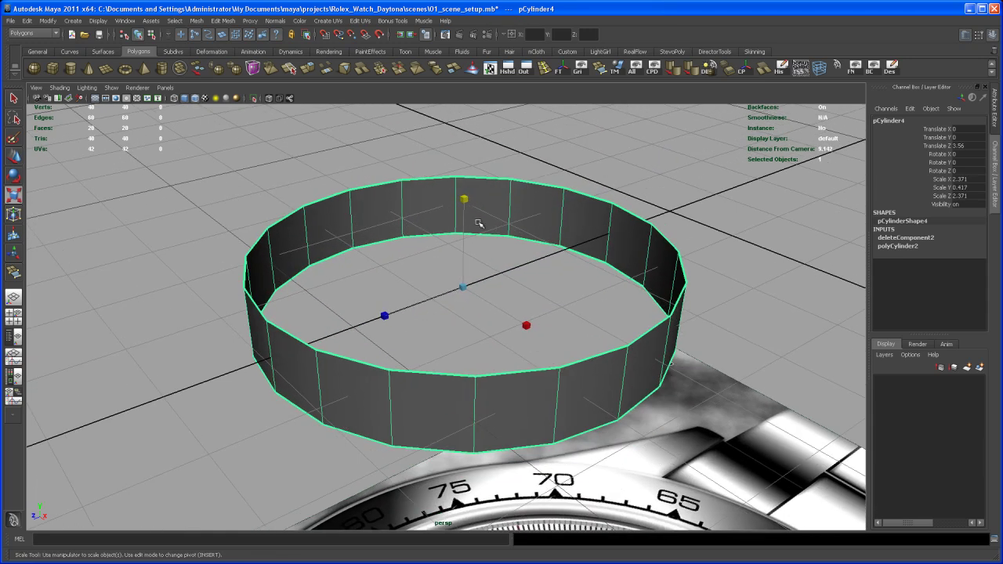
{"action": "left_click_drag", "start_coordinate": [463, 200], "coordinate": [461, 235]}
- Insert an edge loop around the ring's wall just below its upper rim
{"action": "left_click_drag", "start_coordinate": [460, 283], "coordinate": [463, 267], "text": "alt"}
{"action": "right_click_drag", "start_coordinate": [464, 267], "coordinate": [510, 310], "text": "alt"}
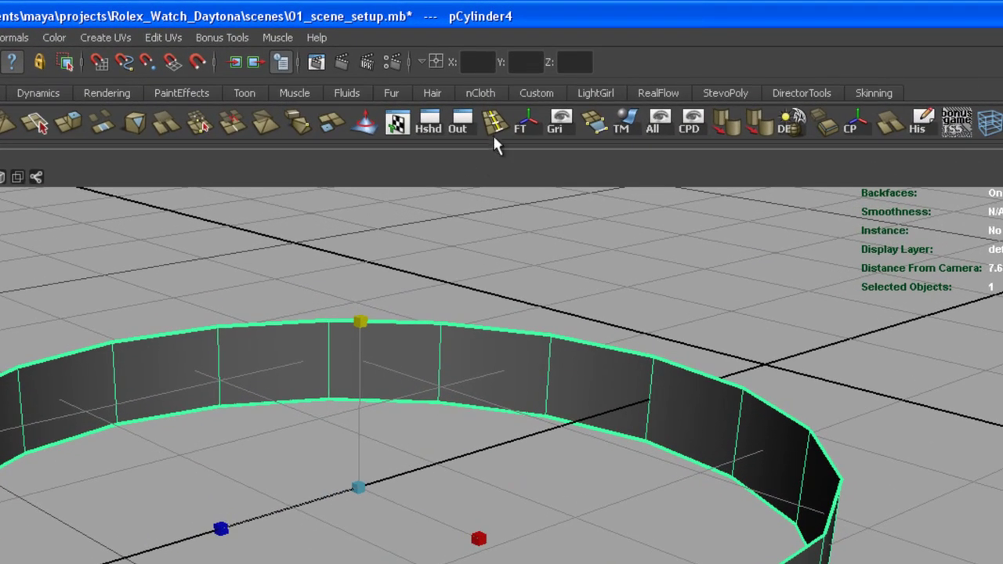
{"action": "left_click", "coordinate": [542, 72]}
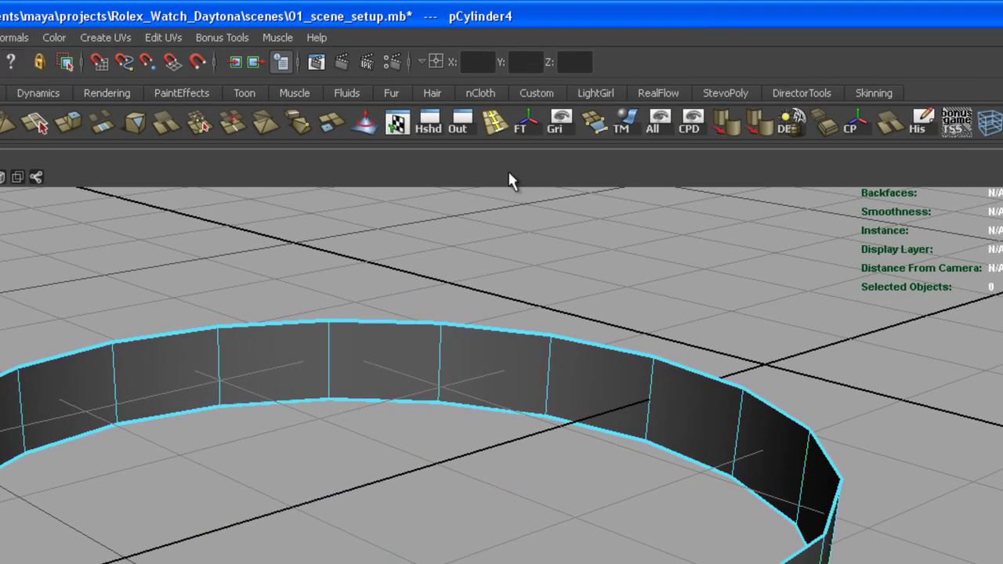
{"action": "left_click", "coordinate": [553, 353]}
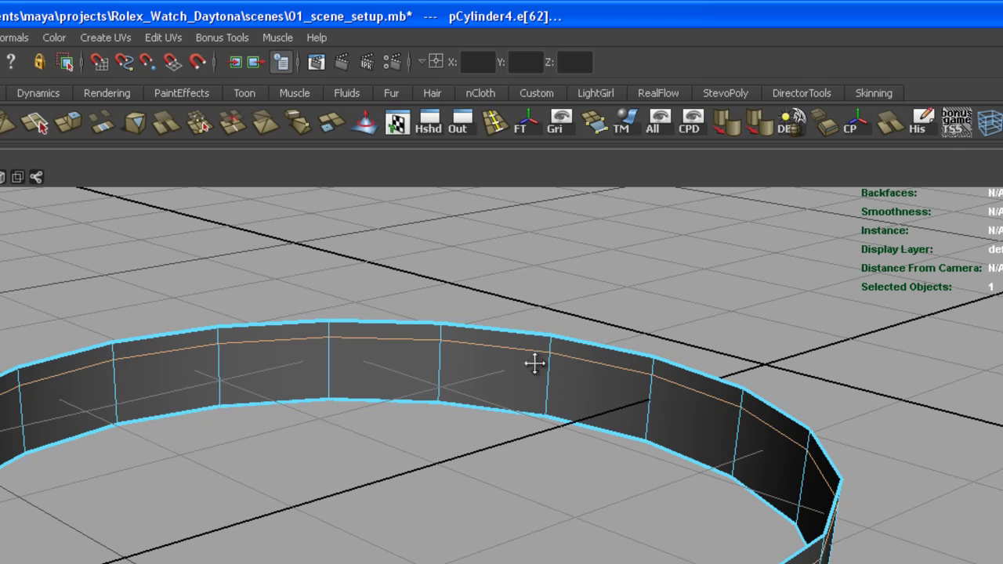
- Extrude the ring's entire upper border edge loop outward by about 0.142 to form a flat lip
{"action": "middle_click_drag", "start_coordinate": [535, 360], "coordinate": [527, 416], "text": "alt"}
{"action": "middle_click_drag", "start_coordinate": [512, 363], "coordinate": [517, 373], "text": "alt"}
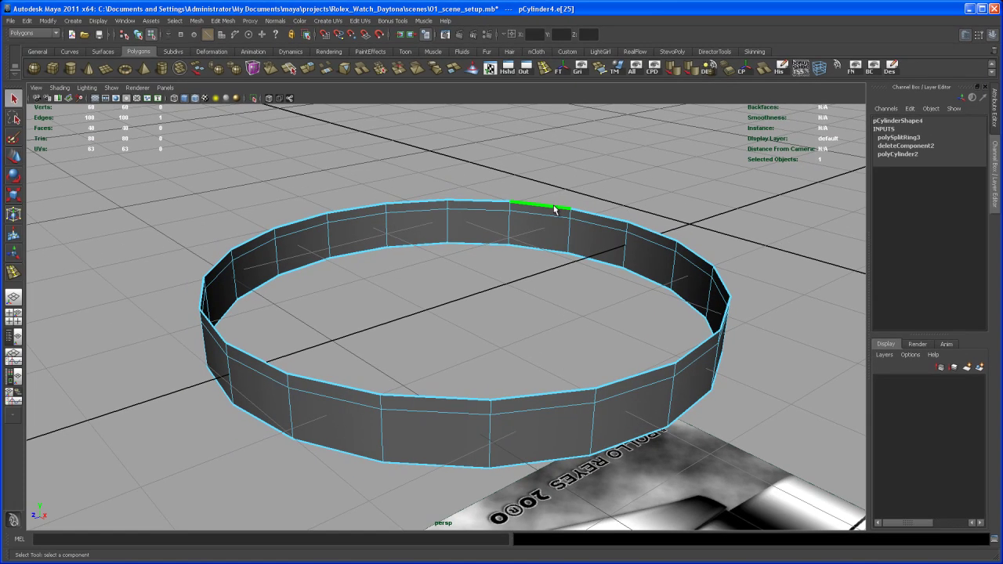
{"action": "double_click", "coordinate": [555, 210]}
{"action": "scroll", "coordinate": [546, 169], "scroll_direction": "down", "scroll_amount": 2}
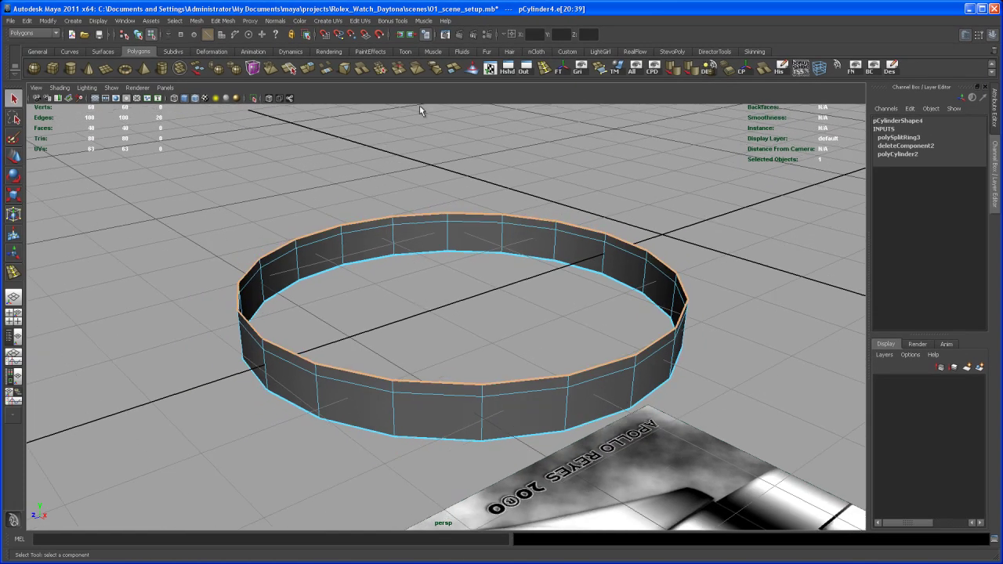
{"action": "left_click", "coordinate": [305, 69]}
{"action": "left_click_drag", "start_coordinate": [746, 322], "coordinate": [762, 324]}
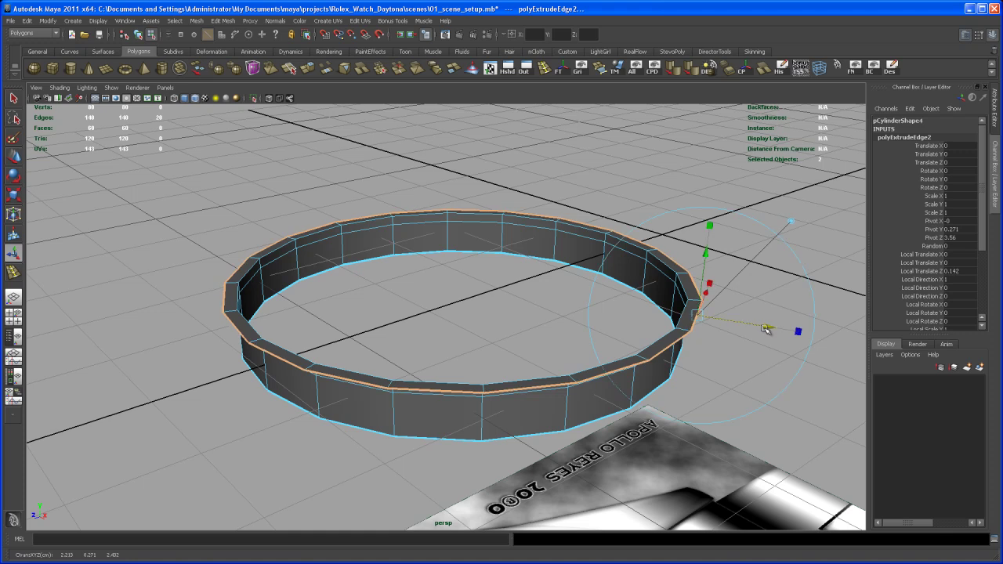
- Insert an edge loop around the middle of the ring's flat top lip by splitting its edge ring
{"action": "key", "text": "q"}
{"action": "right_click_drag", "start_coordinate": [732, 293], "coordinate": [750, 315], "text": "alt"}
{"action": "left_click_drag", "start_coordinate": [749, 315], "coordinate": [631, 283], "text": "alt"}
{"action": "left_click", "coordinate": [704, 266]}
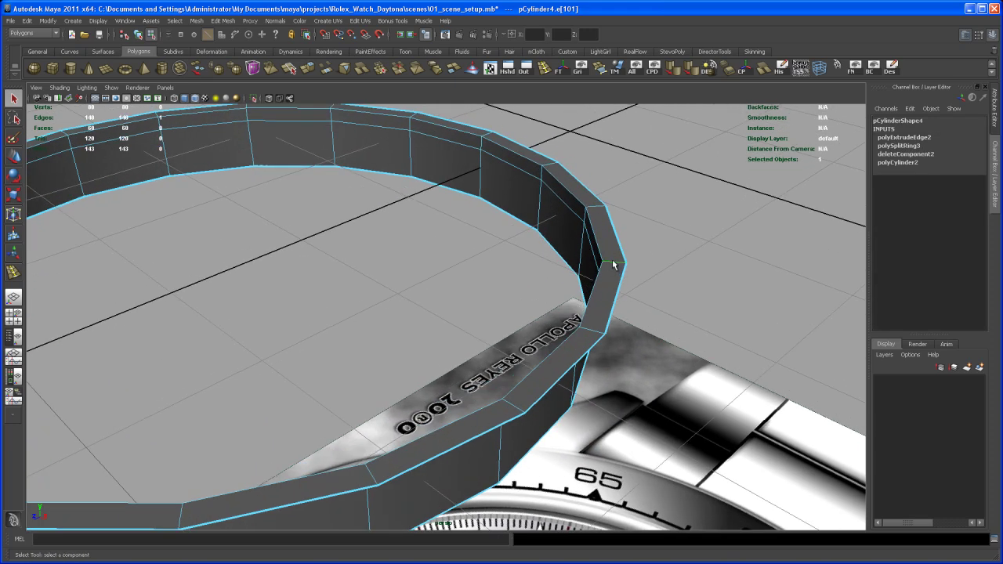
{"action": "right_click", "coordinate": [613, 265], "text": "shift"}
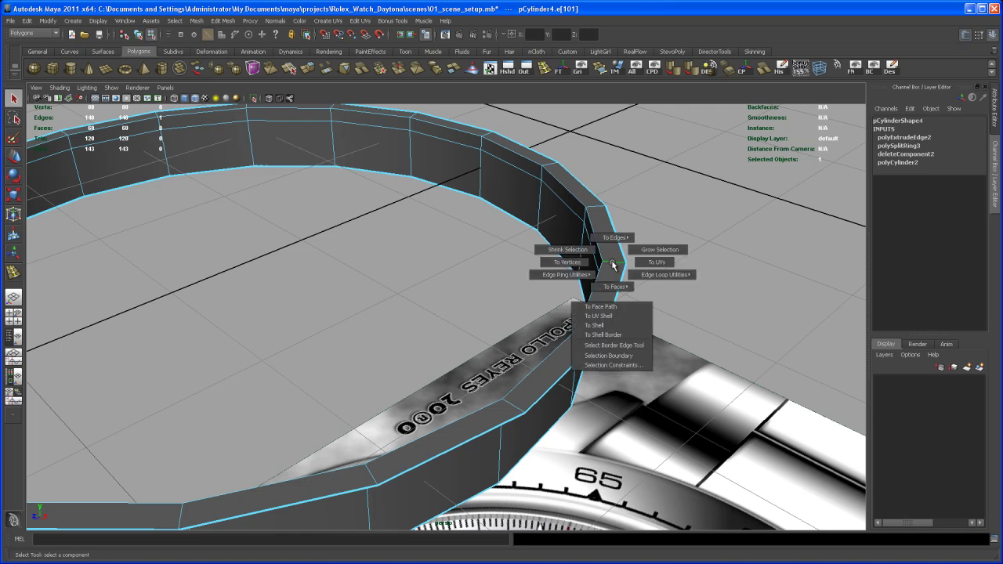
{"action": "right_click_drag", "start_coordinate": [613, 265], "coordinate": [621, 287], "text": "shift"}
{"action": "left_click_drag", "start_coordinate": [670, 270], "coordinate": [662, 229], "text": "alt"}
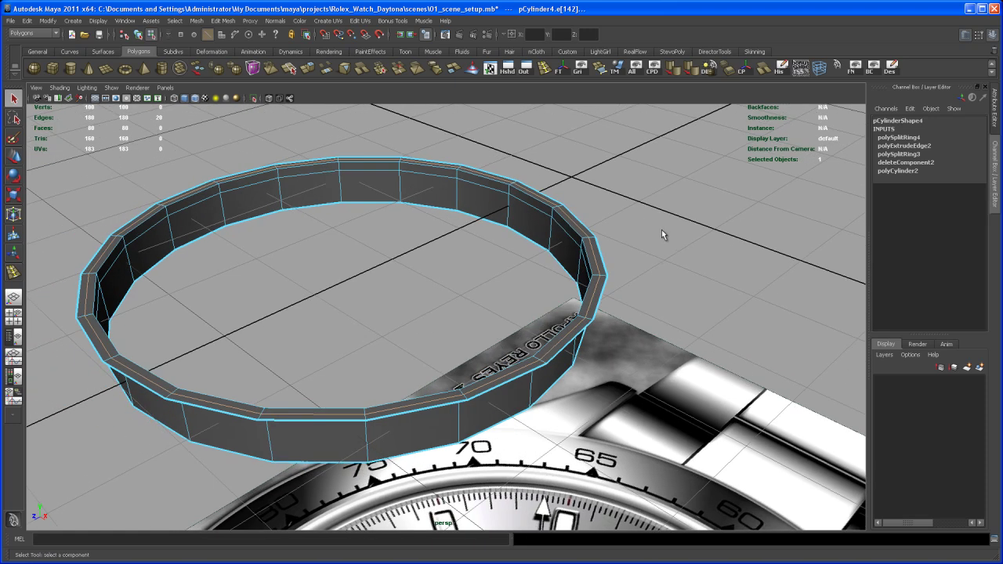
- Return to object mode, select the finished ring and duplicate it in the top view
{"action": "right_click_drag", "start_coordinate": [662, 230], "coordinate": [673, 226], "text": "alt"}
{"action": "left_click_drag", "start_coordinate": [673, 226], "coordinate": [690, 266], "text": "alt"}
{"action": "left_click", "coordinate": [685, 254]}
{"action": "right_click_drag", "start_coordinate": [643, 240], "coordinate": [603, 217]}
{"action": "left_click", "coordinate": [655, 234]}
{"action": "left_click_drag", "start_coordinate": [603, 217], "coordinate": [688, 252], "text": "alt"}
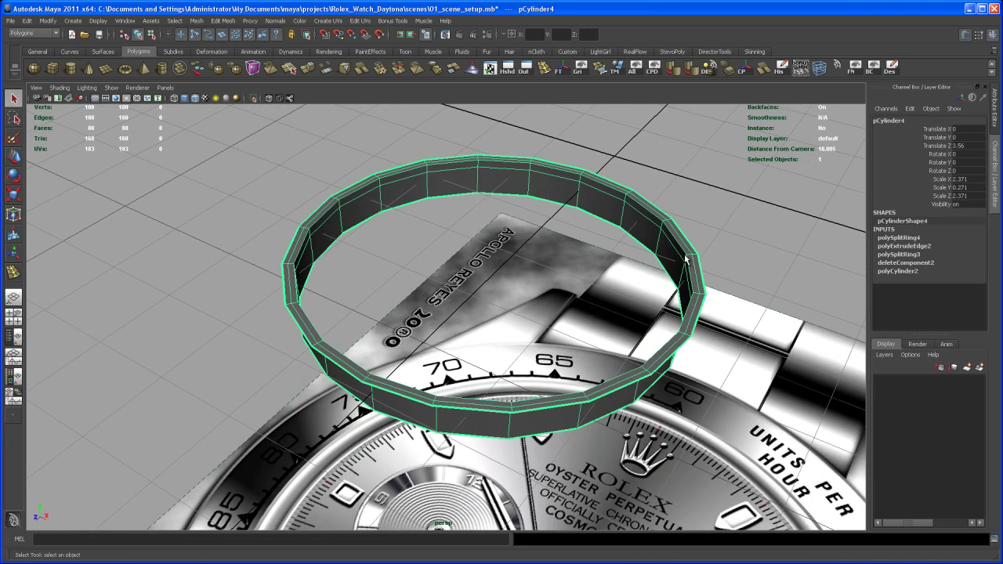
{"action": "key", "text": "space"}
{"action": "key", "text": "space"}
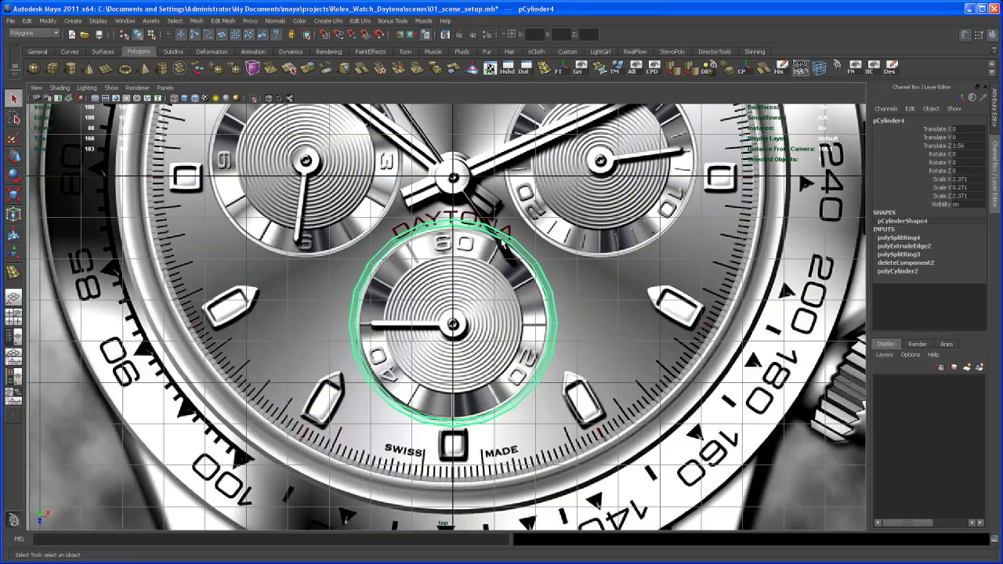
{"action": "middle_click_drag", "start_coordinate": [535, 260], "coordinate": [556, 308], "text": "alt"}
{"action": "right_click_drag", "start_coordinate": [556, 308], "coordinate": [413, 224], "text": "alt"}
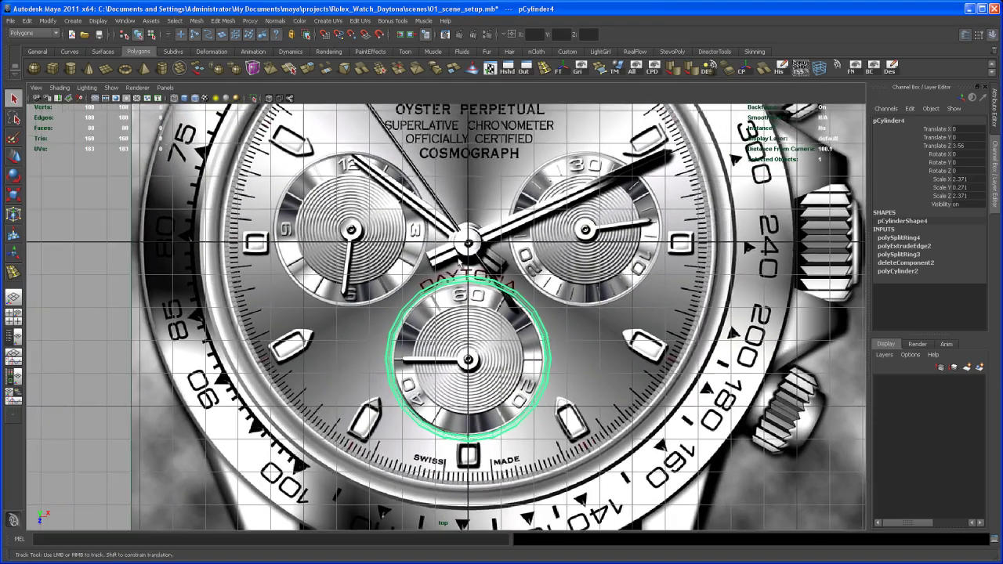
{"action": "middle_click_drag", "start_coordinate": [412, 223], "coordinate": [435, 269], "text": "alt"}
{"action": "right_click_drag", "start_coordinate": [437, 270], "coordinate": [475, 270], "text": "alt"}
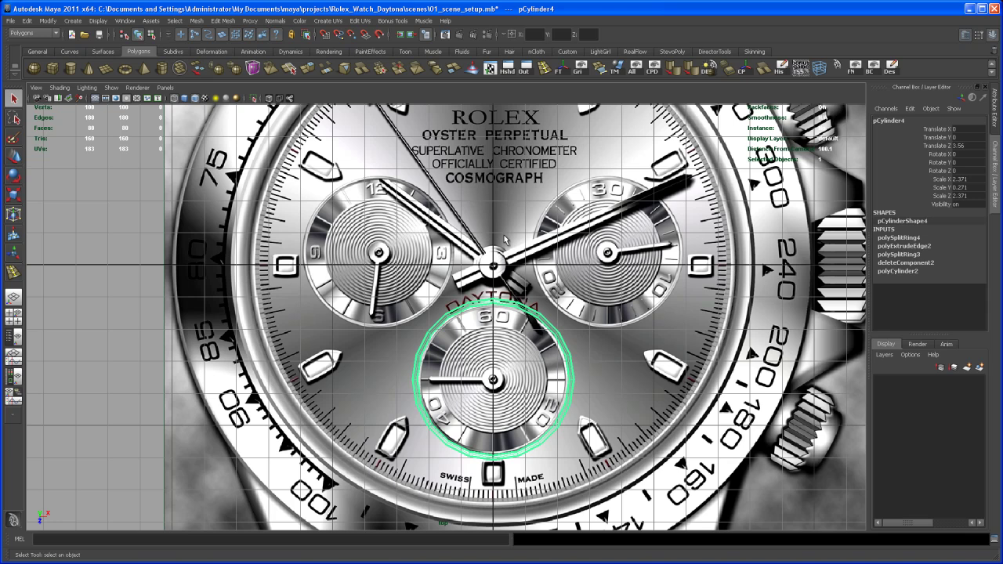
{"action": "key", "text": "ctrl+d"}
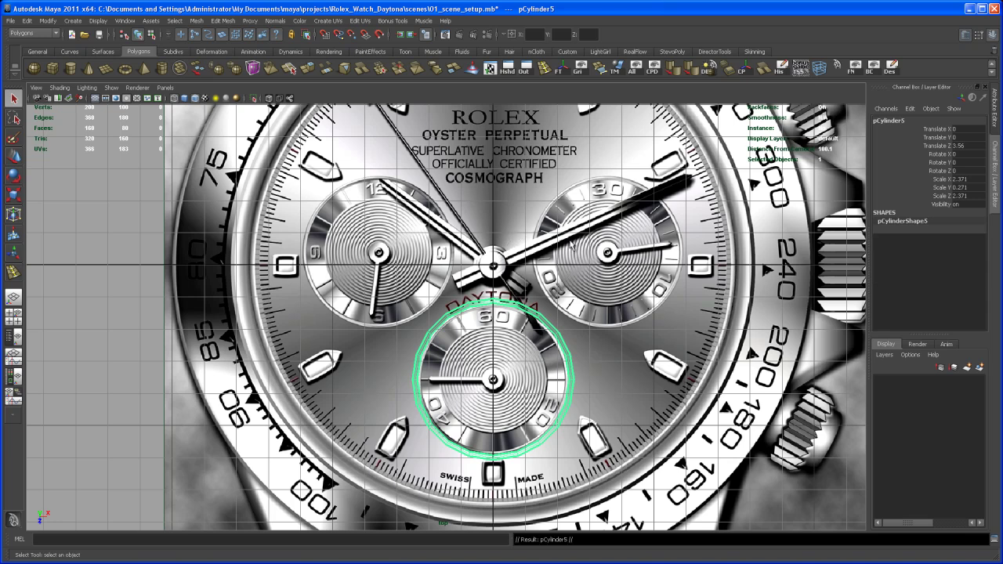
- Move the duplicate ring's pivot to the centre of the watch dial, snapping it to the grid origin
{"action": "key", "text": "w"}
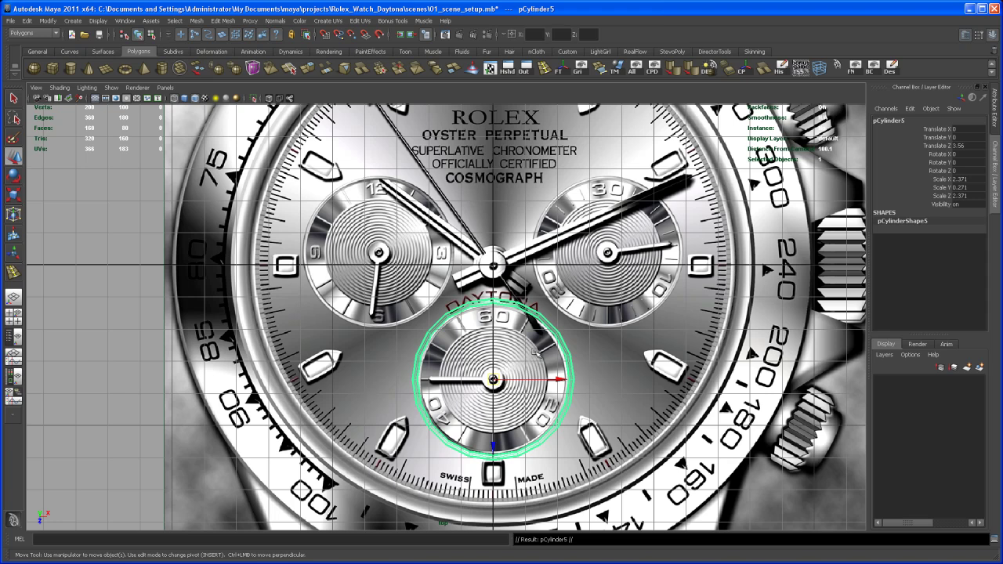
{"action": "key", "text": "Insert"}
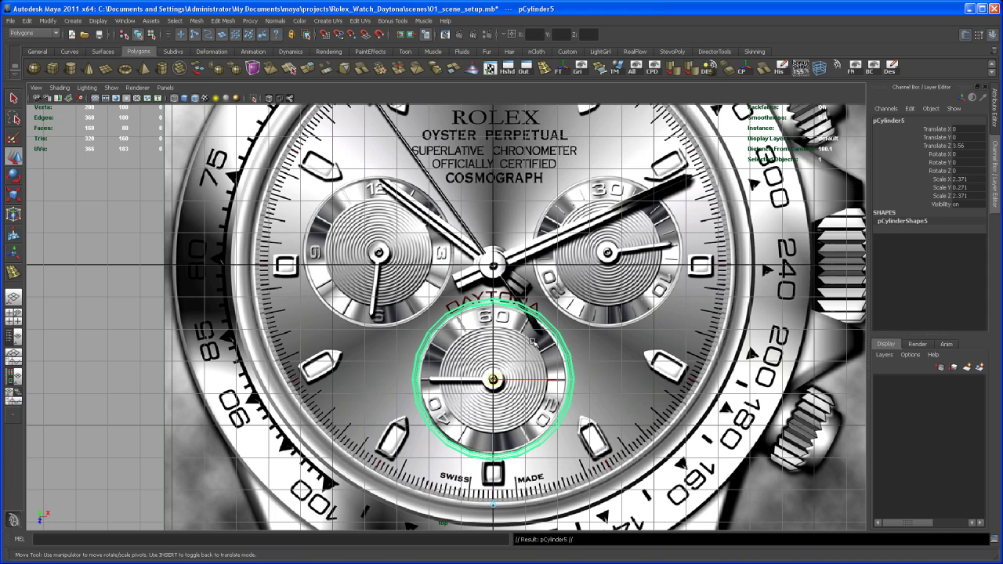
{"action": "key", "text": "x"}
{"action": "middle_click", "coordinate": [494, 267]}
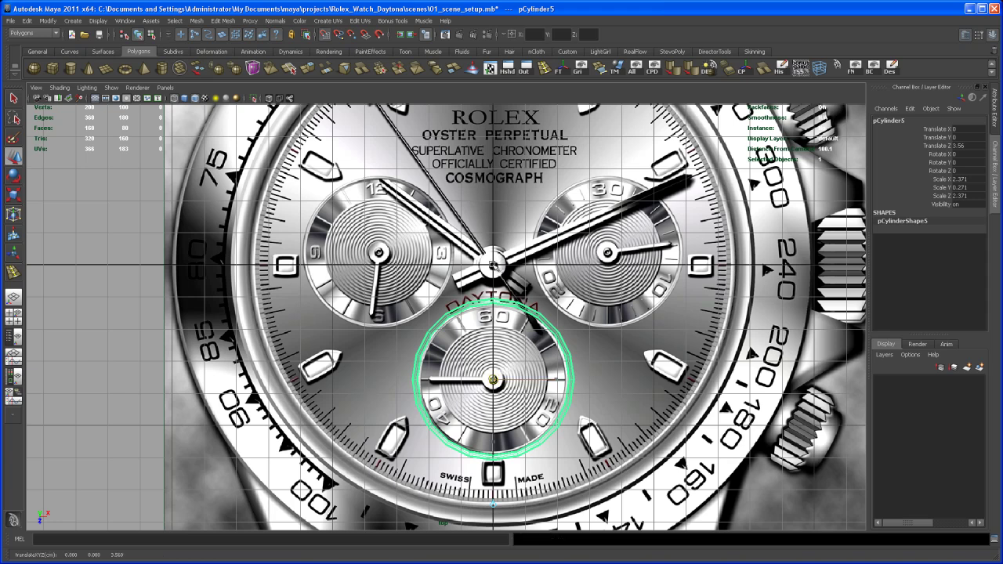
{"action": "key", "text": "Insert"}
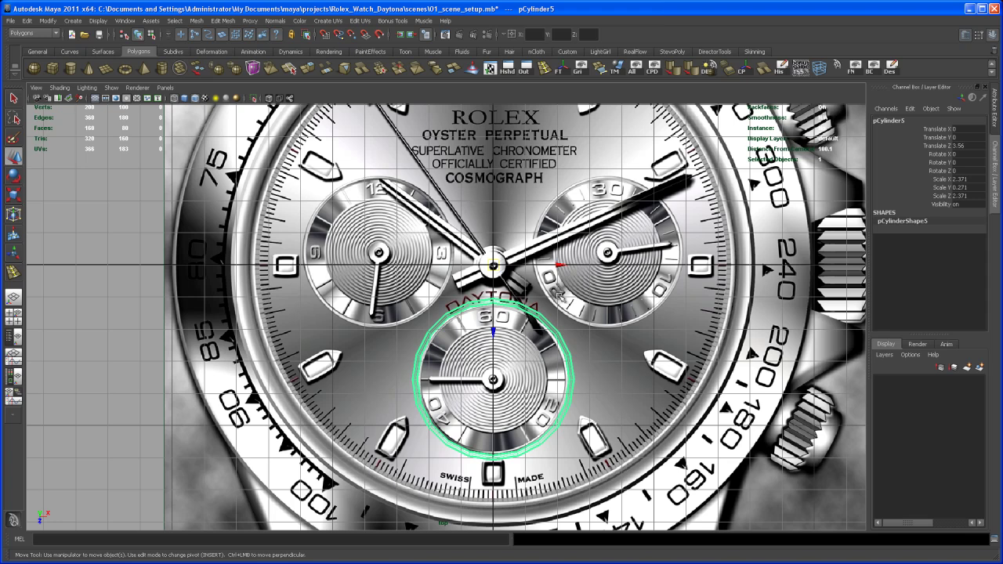
- Rotate the duplicate around the dial centre onto the left subdial, set Rotate Y to 263.5 and check the fit
{"action": "key", "text": "e"}
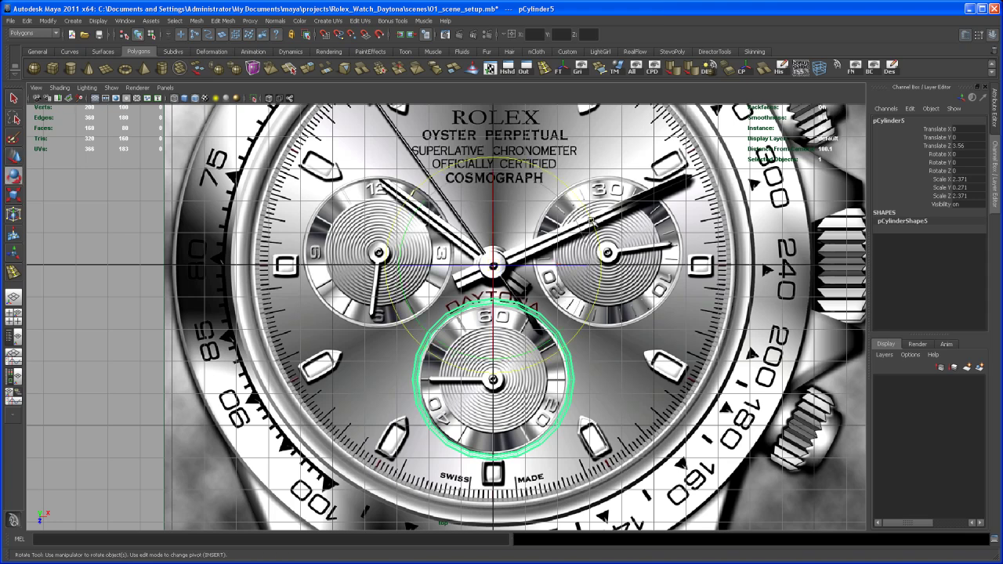
{"action": "left_click_drag", "start_coordinate": [592, 220], "coordinate": [527, 380]}
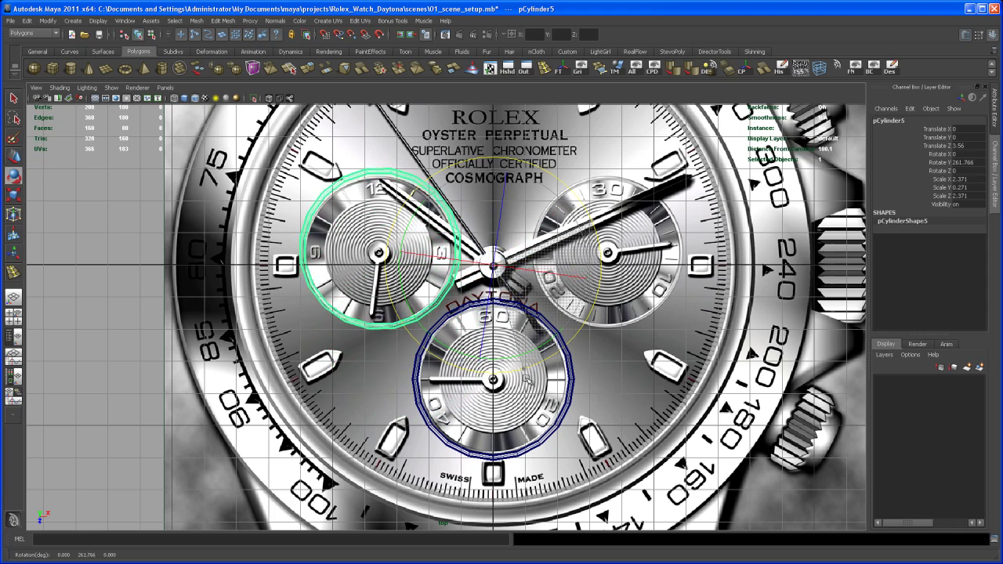
{"action": "double_click", "coordinate": [973, 163]}
{"action": "type", "text": "263.5"}
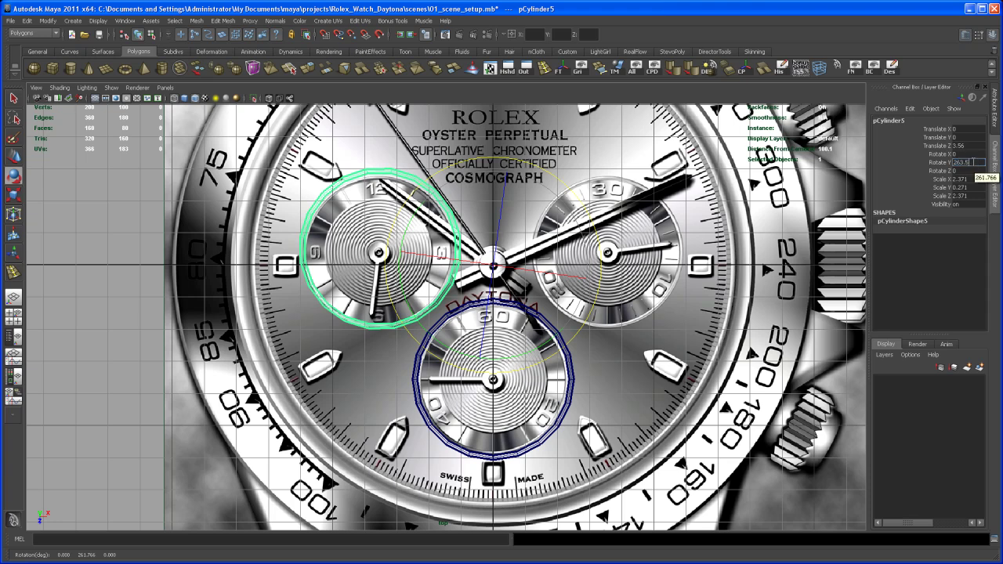
{"action": "key", "text": "Return"}
{"action": "scroll", "coordinate": [536, 257], "scroll_direction": "up", "scroll_amount": 3}
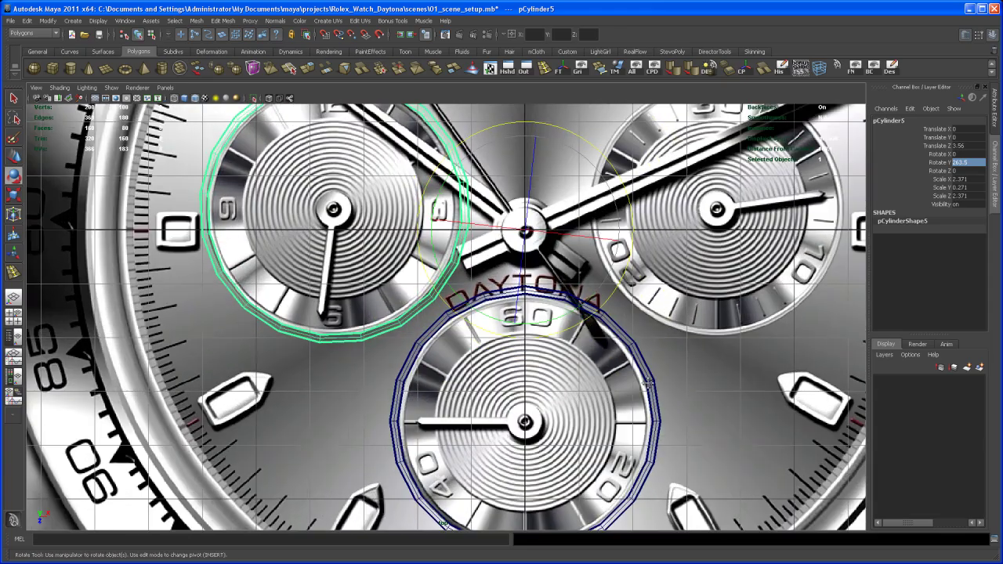
{"action": "middle_click_drag", "start_coordinate": [523, 303], "coordinate": [617, 410], "text": "alt"}
{"action": "scroll", "coordinate": [593, 398], "scroll_direction": "up", "scroll_amount": 2}
{"action": "right_click_drag", "start_coordinate": [616, 409], "coordinate": [633, 426], "text": "alt"}
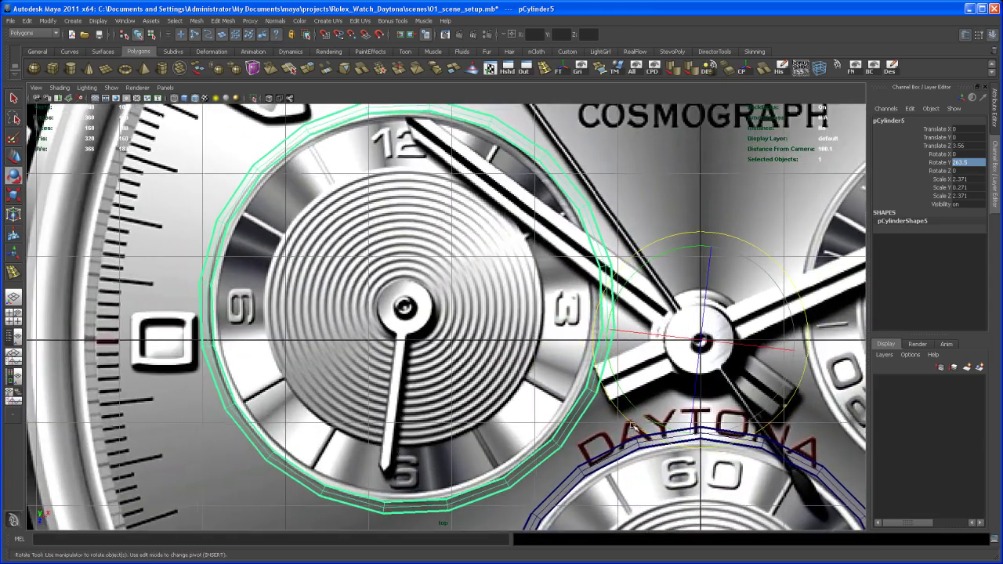
{"action": "scroll", "coordinate": [635, 418], "scroll_direction": "down", "scroll_amount": 8}
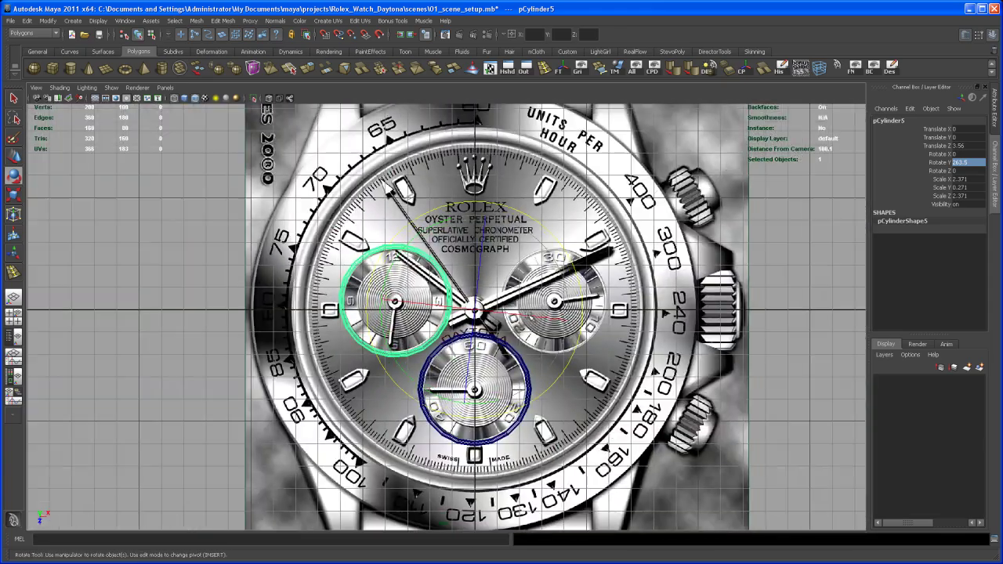
- Duplicate the left subdial ring and rotate the copy onto the right subdial with Rotate Y set to 96.5
{"action": "key", "text": "ctrl+d"}
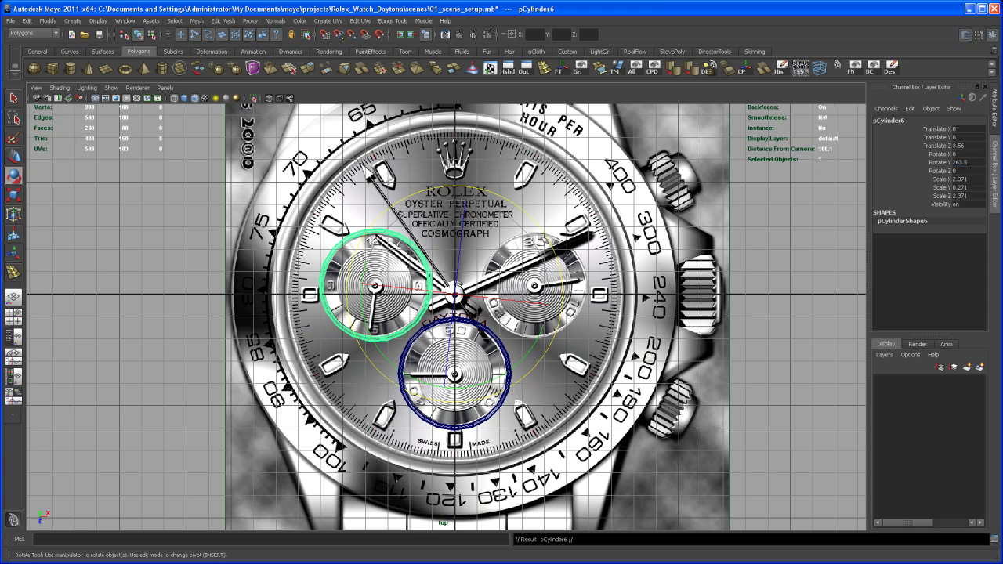
{"action": "left_click_drag", "start_coordinate": [547, 236], "coordinate": [337, 407]}
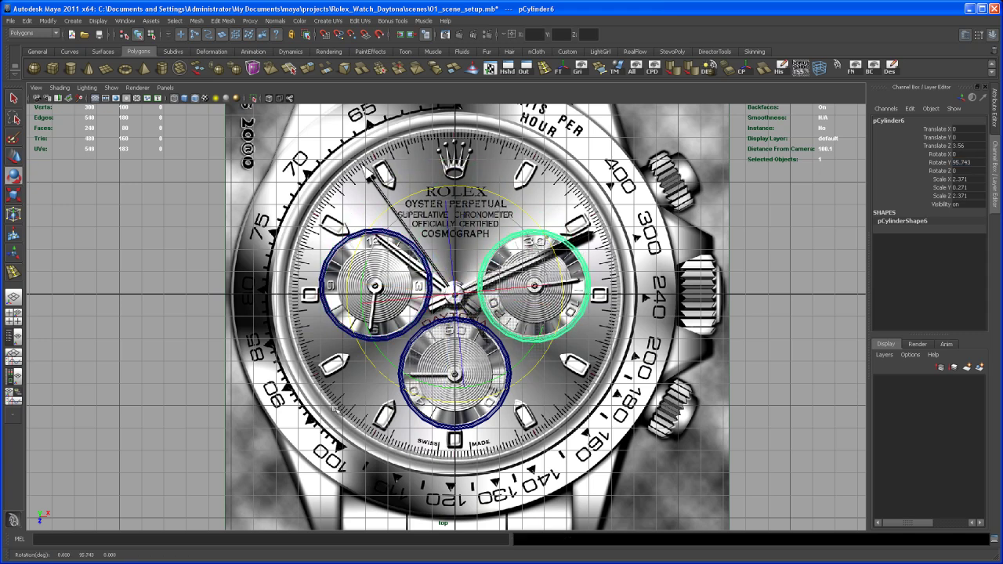
{"action": "left_click", "coordinate": [979, 162]}
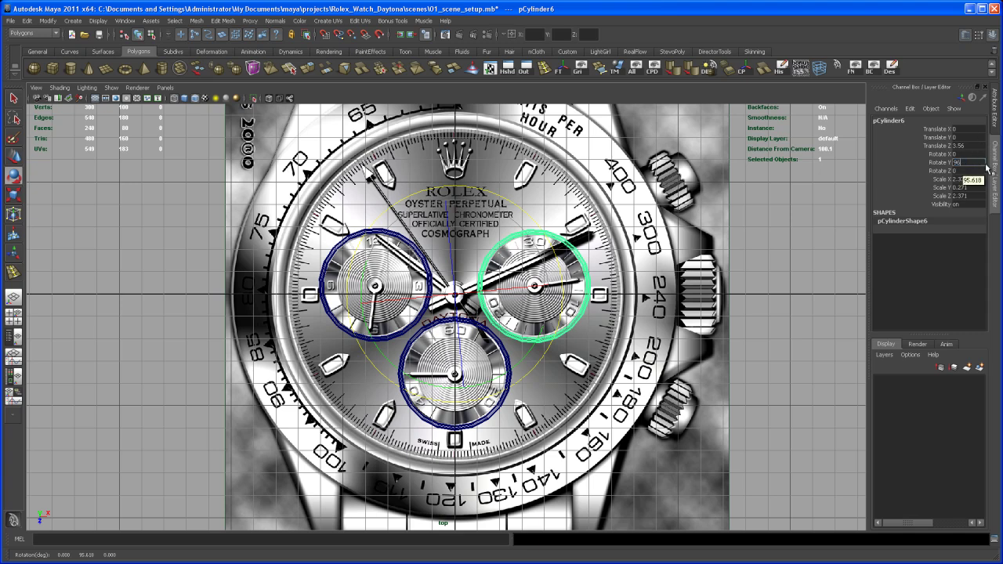
{"action": "key", "text": "Return"}
{"action": "scroll", "coordinate": [594, 387], "scroll_direction": "up", "scroll_amount": 3}
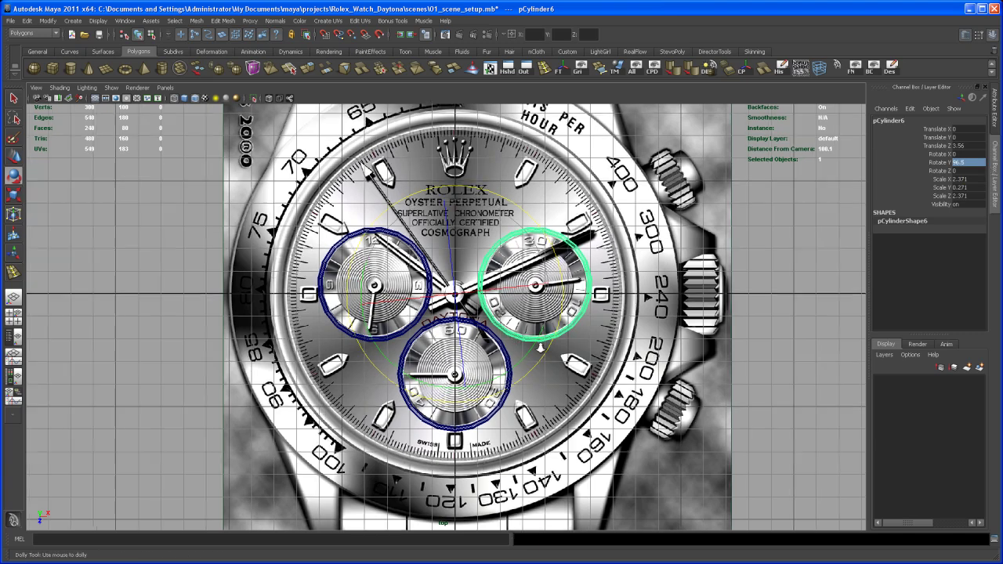
{"action": "scroll", "coordinate": [594, 388], "scroll_direction": "up", "scroll_amount": 3}
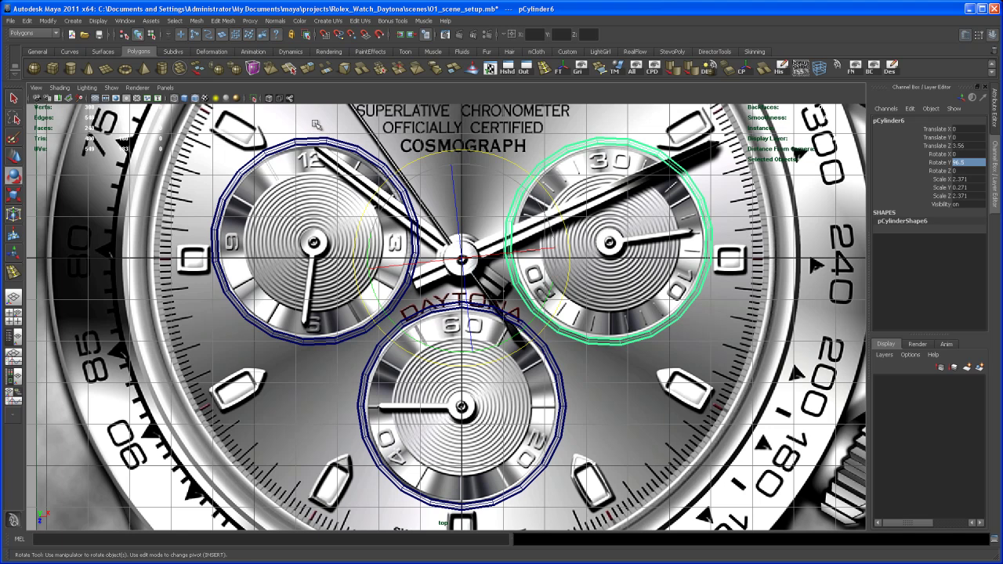
{"action": "left_click", "coordinate": [313, 169]}
{"action": "left_click", "coordinate": [660, 343]}
- In the perspective view, select all three subdial rings and combine them into a single mesh
{"action": "key", "text": "space"}
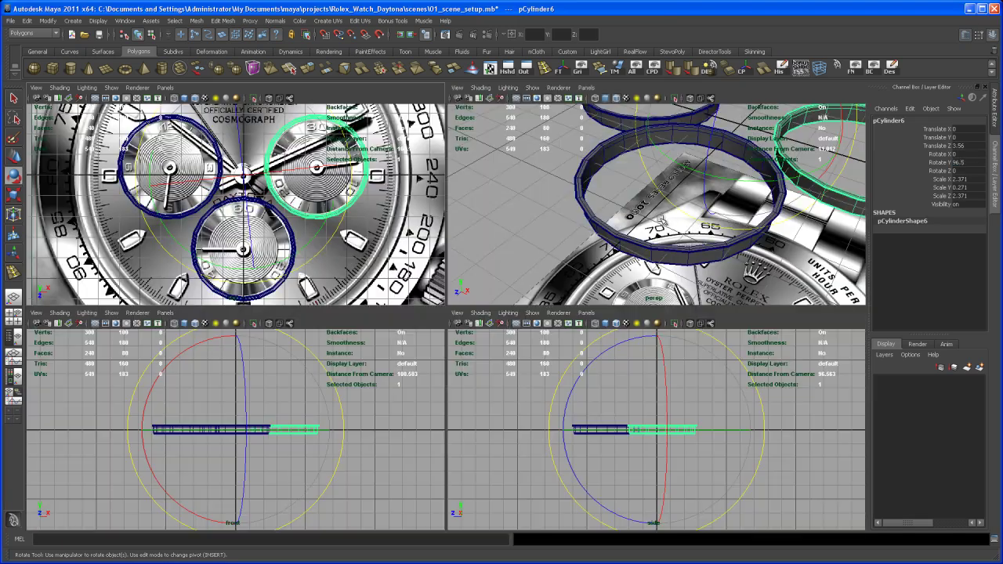
{"action": "key", "text": "space"}
{"action": "right_click_drag", "start_coordinate": [644, 335], "coordinate": [523, 395], "text": "alt"}
{"action": "left_click_drag", "start_coordinate": [523, 395], "coordinate": [512, 347], "text": "alt"}
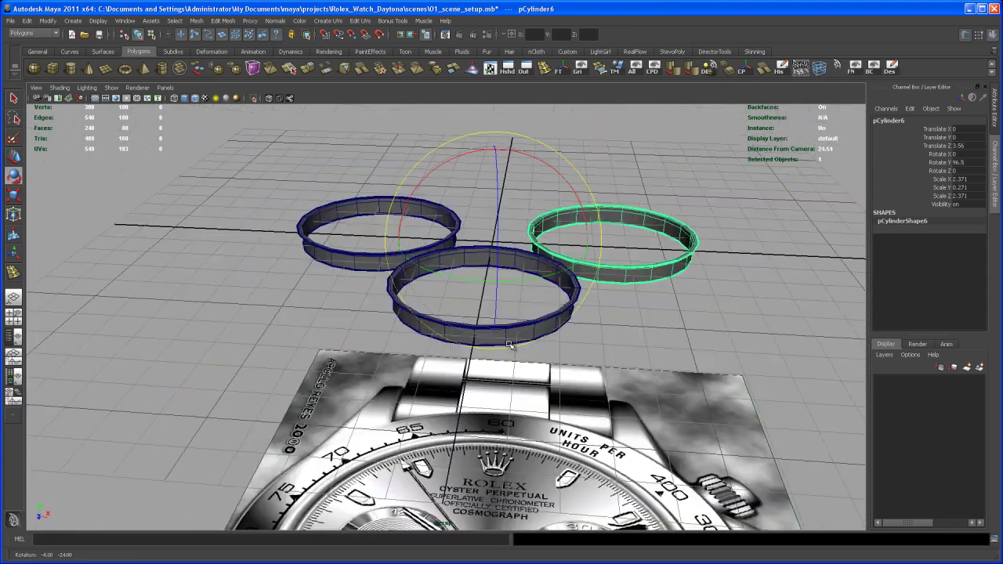
{"action": "middle_click_drag", "start_coordinate": [513, 347], "coordinate": [506, 374], "text": "alt"}
{"action": "key", "text": "q"}
{"action": "left_click_drag", "start_coordinate": [511, 368], "coordinate": [488, 330], "text": "alt"}
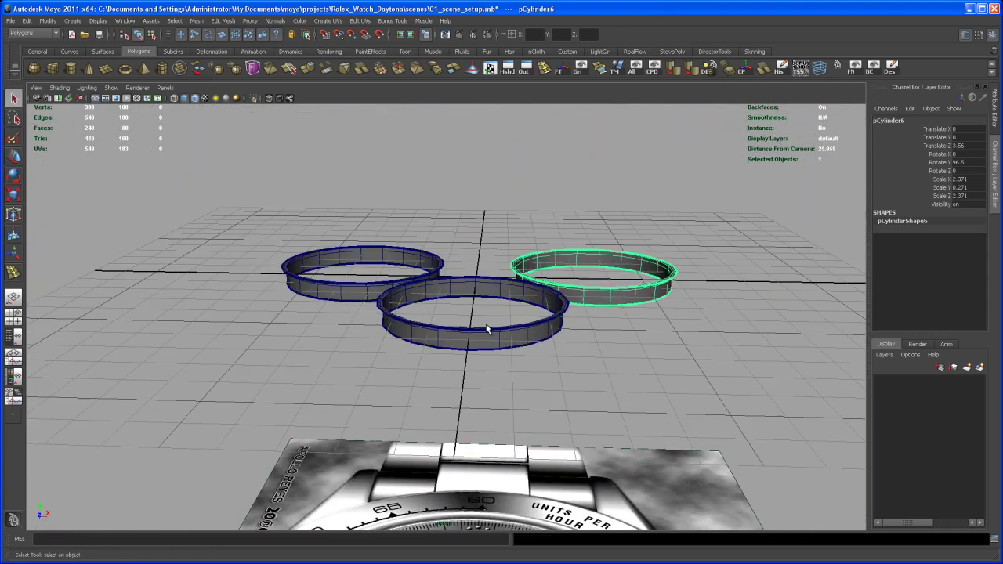
{"action": "left_click_drag", "start_coordinate": [274, 191], "coordinate": [715, 383]}
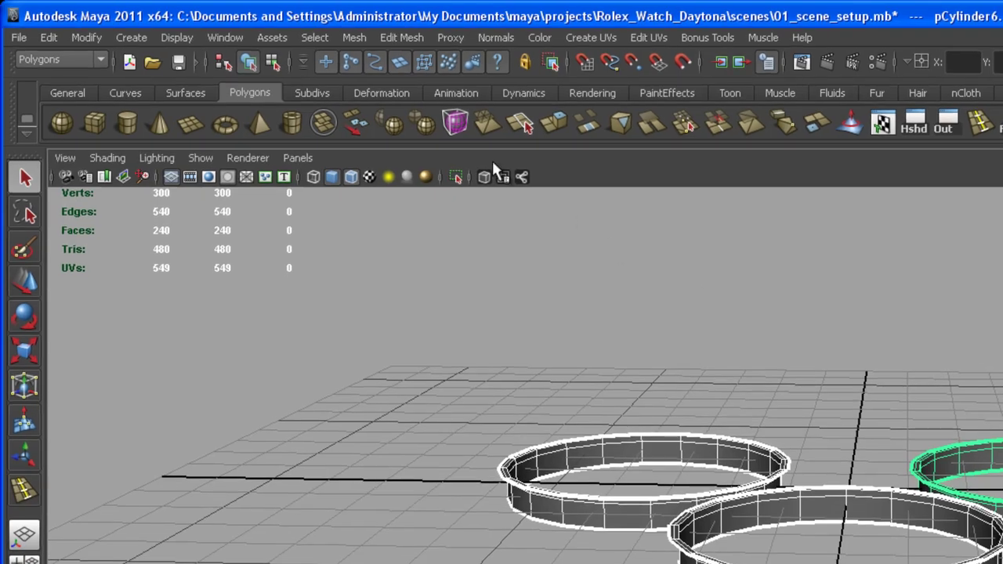
{"action": "left_click", "coordinate": [323, 123]}
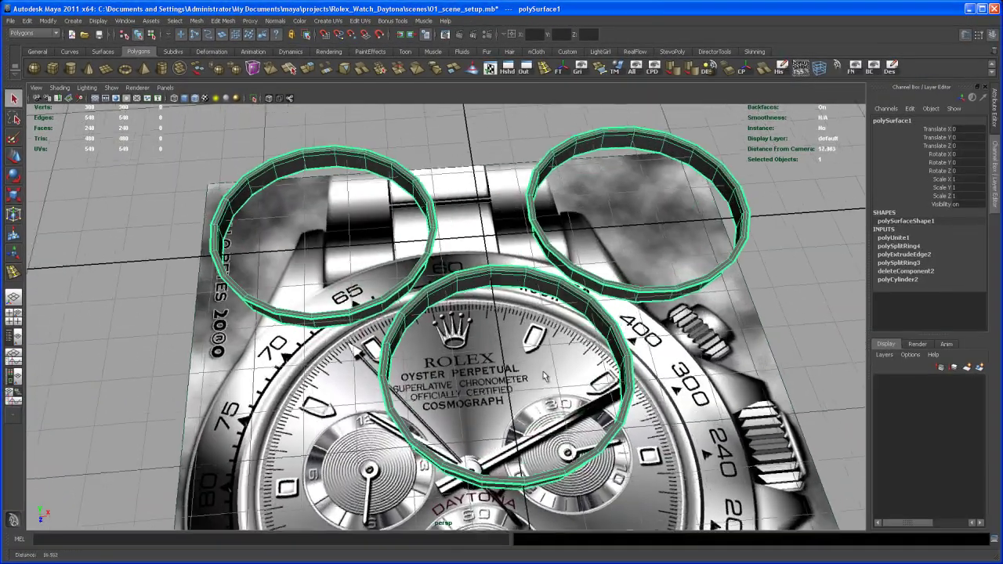
- With the Append to Polygon tool, bridge the facing outer lip edges of the left and right rings with a polygon nearest the lower ring
{"action": "middle_click_drag", "start_coordinate": [545, 376], "coordinate": [537, 409], "text": "alt"}
{"action": "right_click_drag", "start_coordinate": [537, 409], "coordinate": [558, 392], "text": "alt"}
{"action": "left_click_drag", "start_coordinate": [541, 314], "coordinate": [529, 337], "text": "alt"}
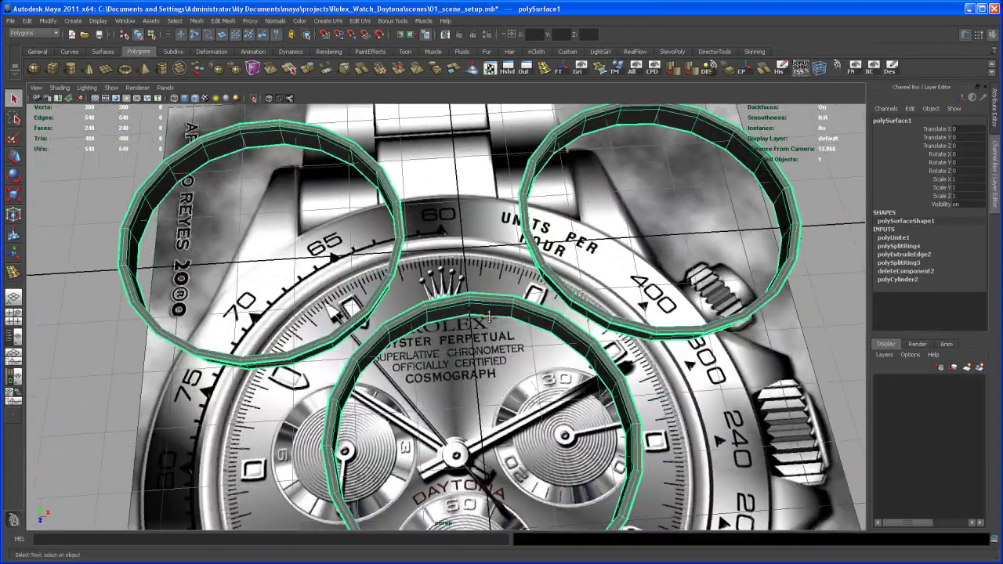
{"action": "right_click_drag", "start_coordinate": [524, 314], "coordinate": [489, 315], "text": "alt"}
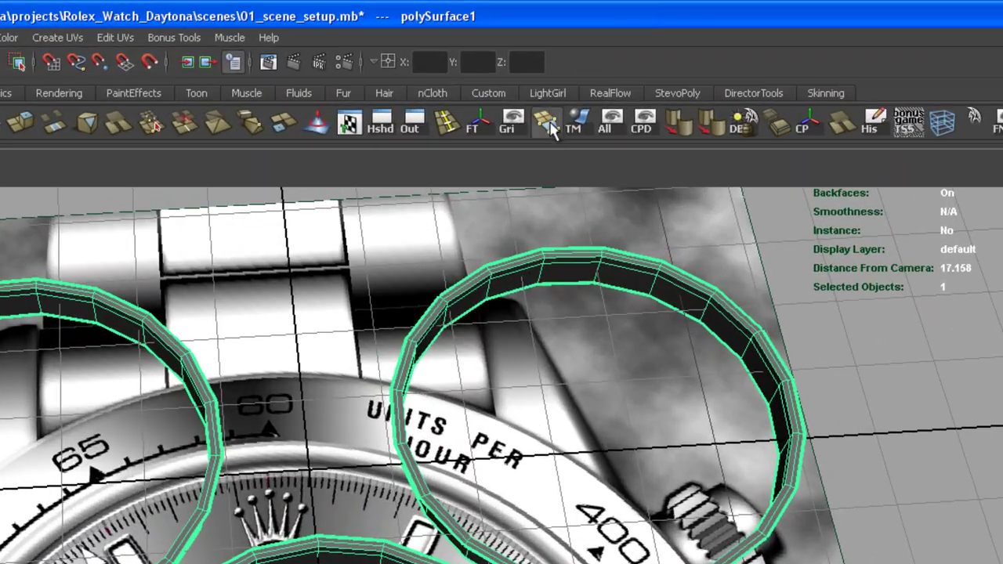
{"action": "left_click", "coordinate": [548, 122]}
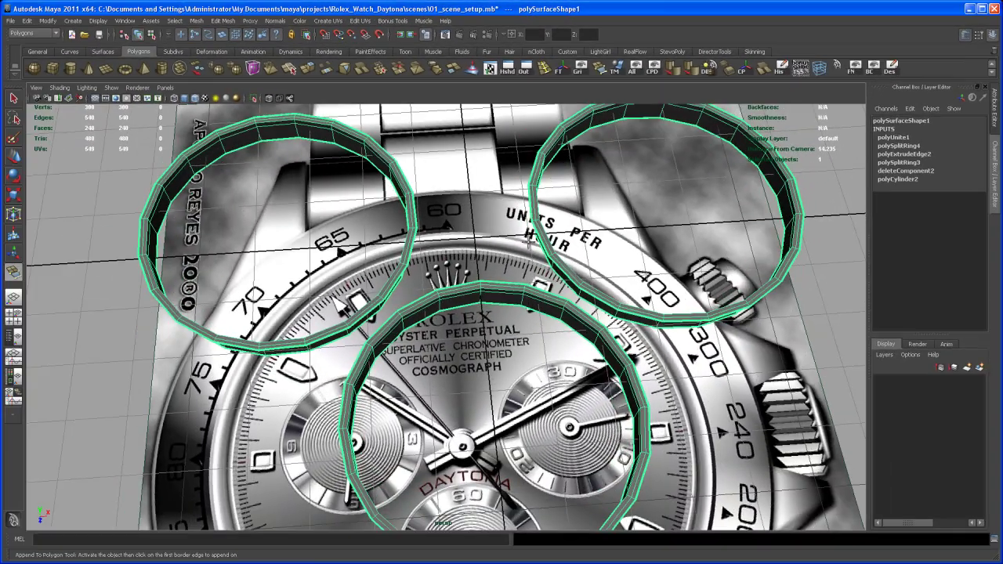
{"action": "right_click_drag", "start_coordinate": [528, 238], "coordinate": [621, 273], "text": "alt"}
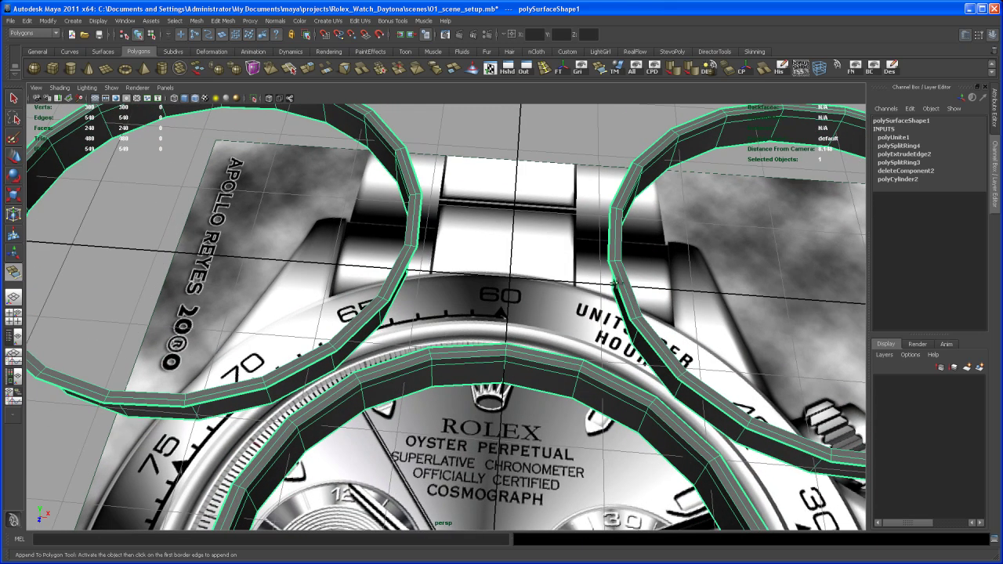
{"action": "left_click", "coordinate": [615, 281]}
{"action": "left_click", "coordinate": [415, 268]}
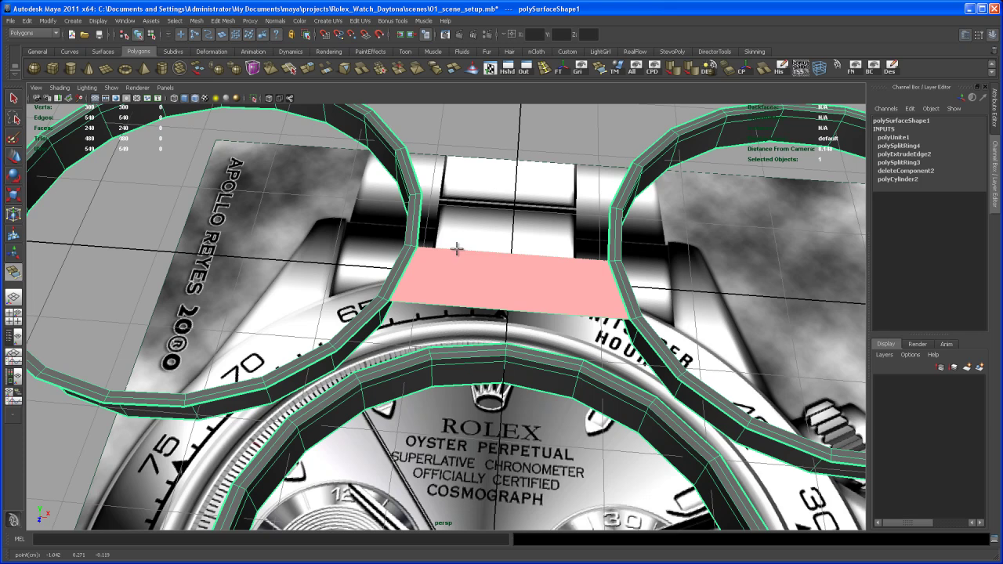
{"action": "key", "text": "Return"}
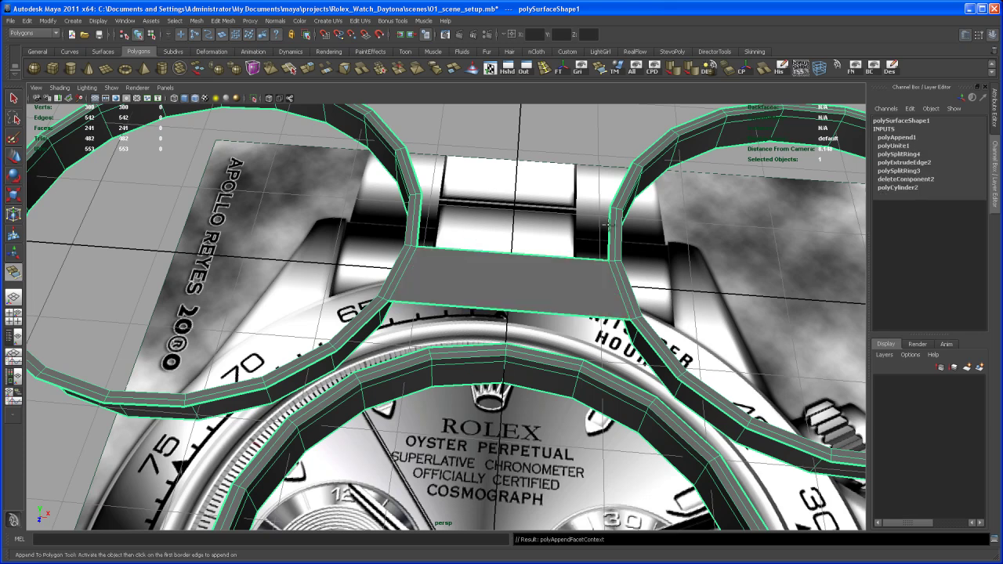
- Extend the bridge between the left and right rings with four more polygons across their facing outer lip edges, working away from the lower ring
{"action": "left_click", "coordinate": [609, 227]}
{"action": "left_click", "coordinate": [424, 213]}
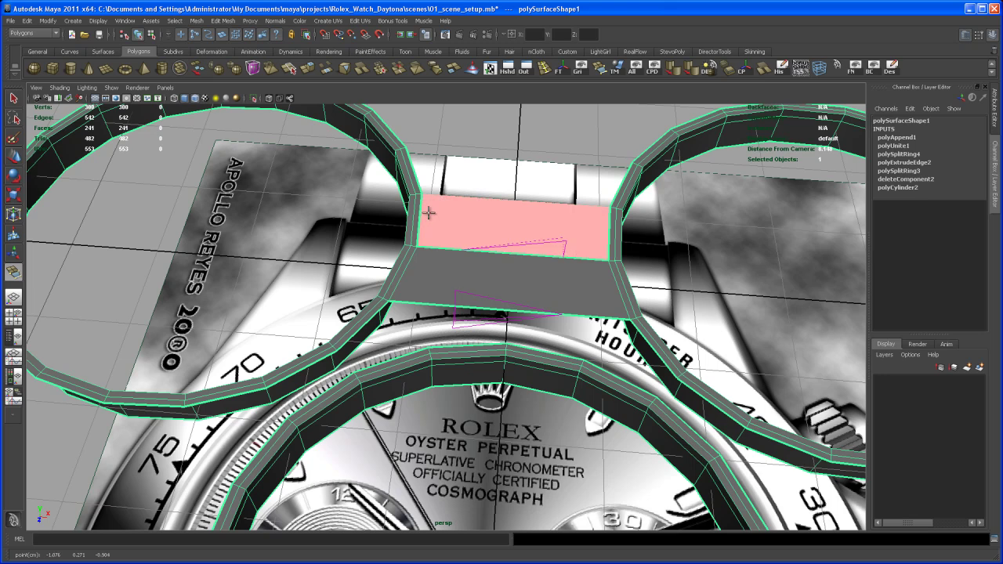
{"action": "key", "text": "Return"}
{"action": "left_click", "coordinate": [414, 165]}
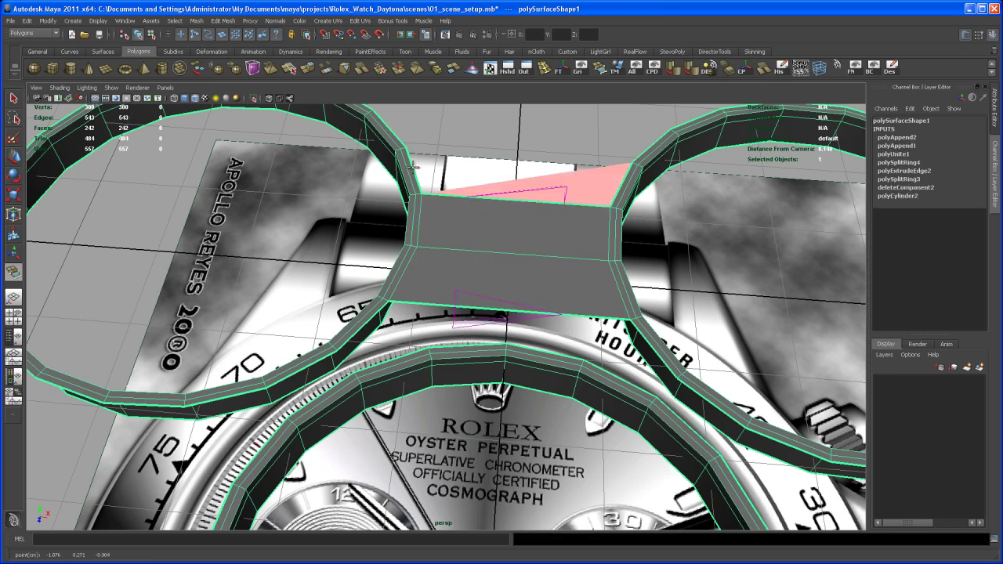
{"action": "key", "text": "Return"}
{"action": "scroll", "coordinate": [470, 217], "scroll_direction": "up", "scroll_amount": 3}
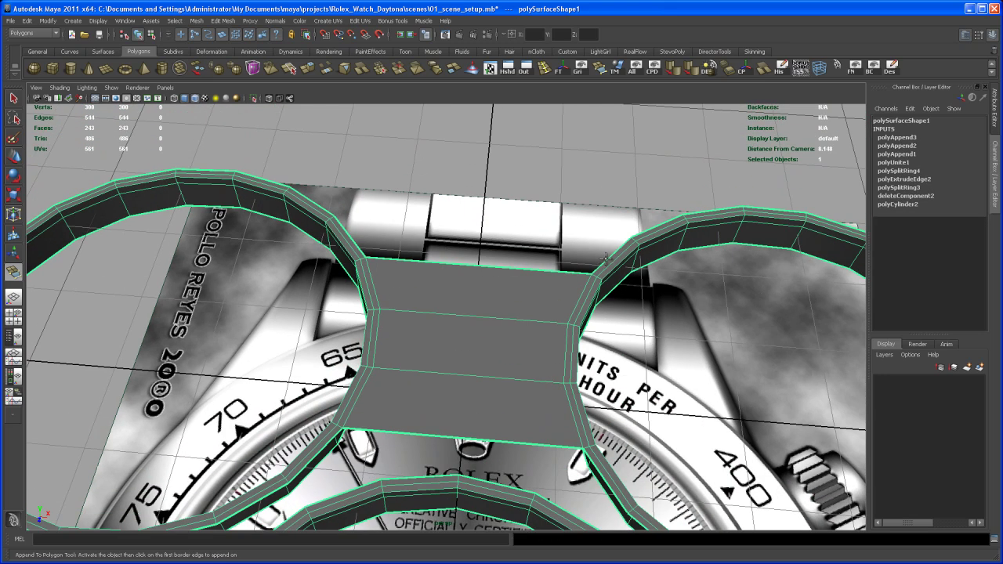
{"action": "left_click", "coordinate": [605, 257]}
{"action": "left_click", "coordinate": [361, 233]}
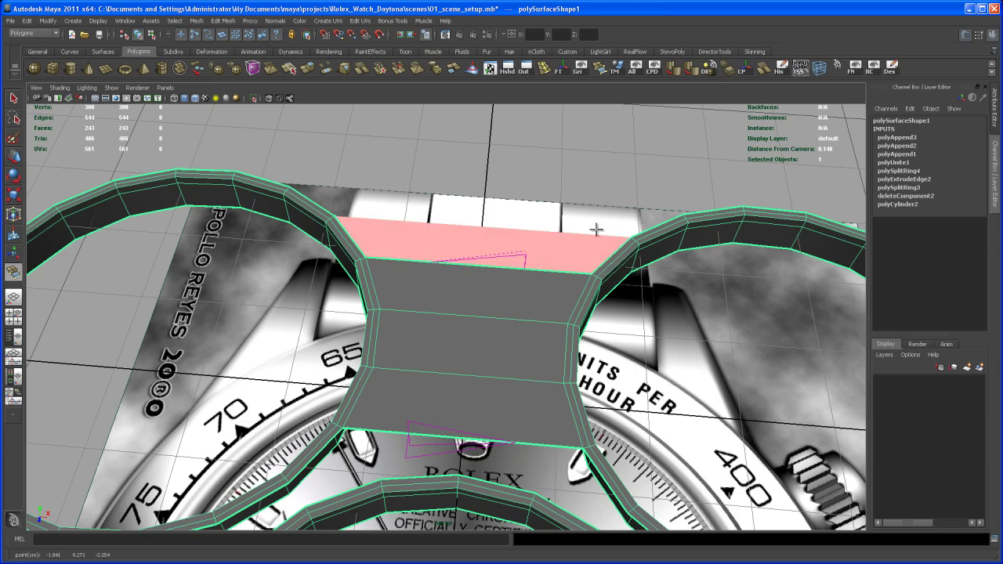
{"action": "key", "text": "Return"}
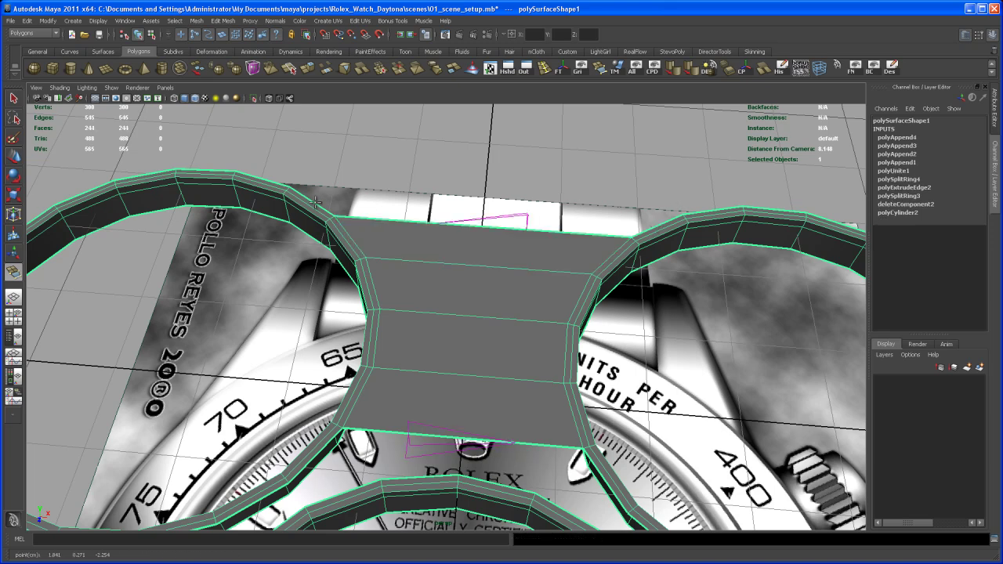
{"action": "left_click", "coordinate": [315, 202]}
{"action": "key", "text": "Return"}
- Append one polygon between the lower and left rings and one between the lower and right rings, where their lips are closest
{"action": "right_click_drag", "start_coordinate": [526, 308], "coordinate": [484, 258], "text": "alt"}
{"action": "middle_click_drag", "start_coordinate": [483, 258], "coordinate": [485, 250], "text": "alt"}
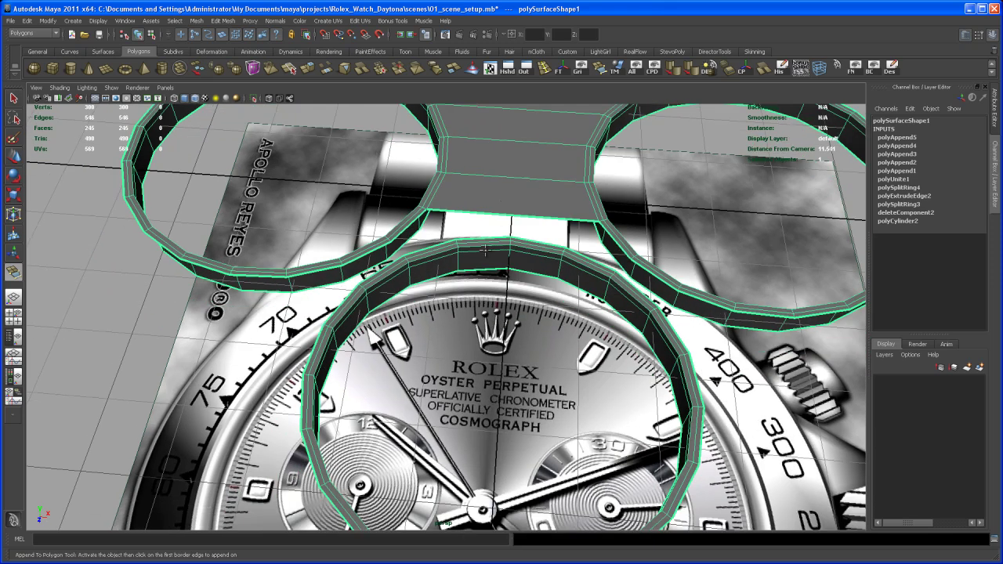
{"action": "left_click_drag", "start_coordinate": [485, 250], "coordinate": [423, 309], "text": "alt"}
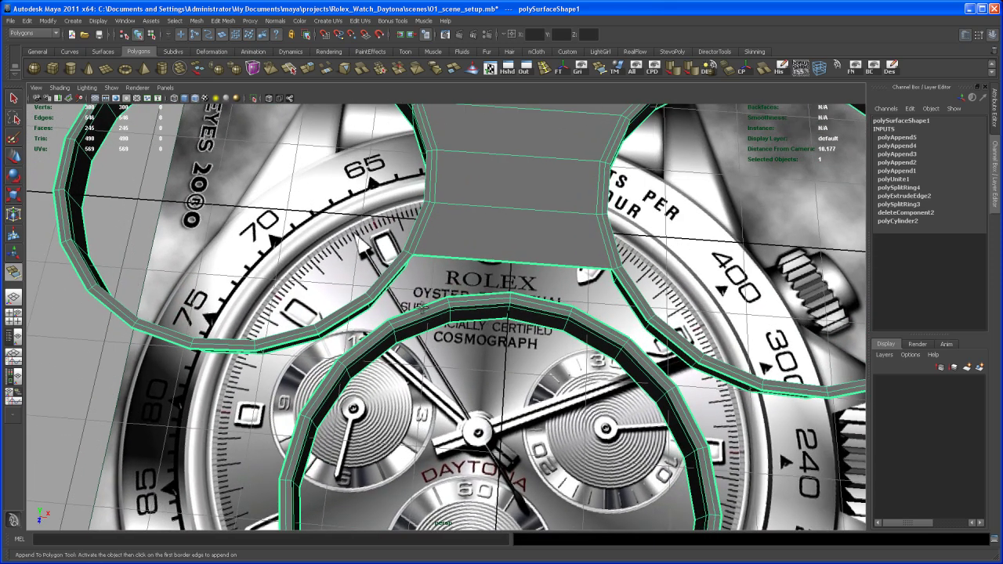
{"action": "left_click", "coordinate": [420, 308]}
{"action": "left_click", "coordinate": [399, 283]}
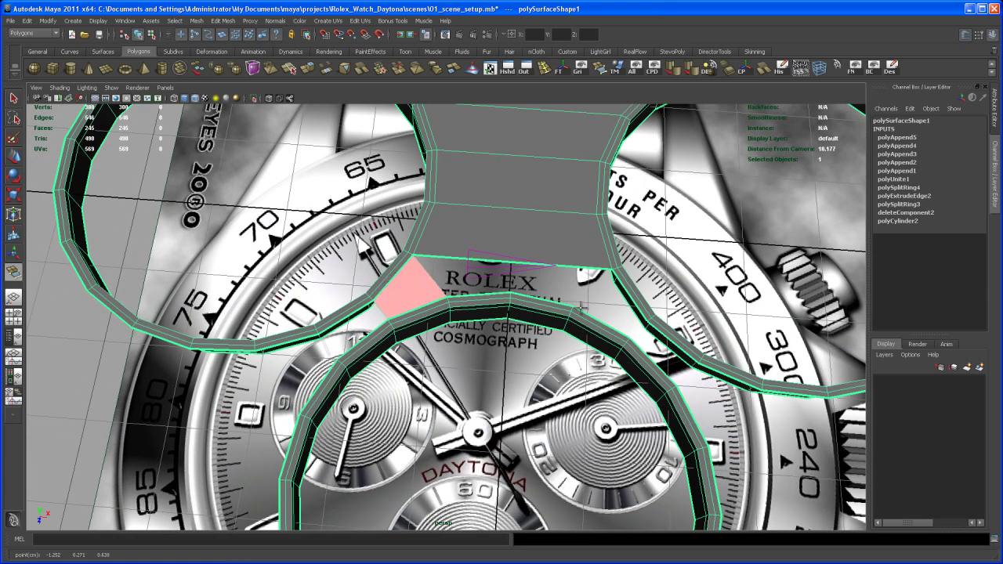
{"action": "key", "text": "Return"}
{"action": "left_click", "coordinate": [602, 322]}
{"action": "left_click", "coordinate": [629, 303]}
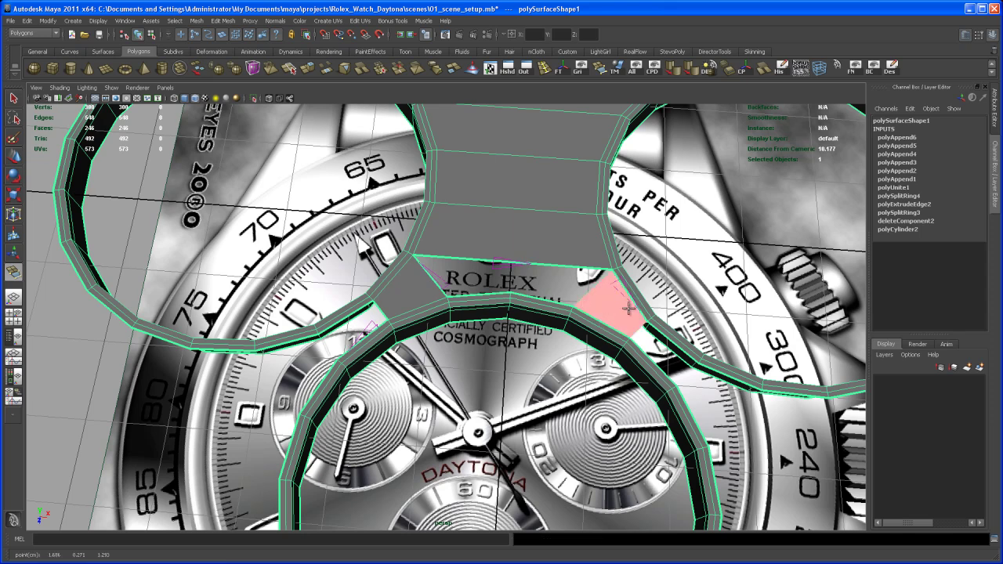
{"action": "key", "text": "Return"}
{"action": "left_click", "coordinate": [672, 346]}
{"action": "key", "text": "g"}
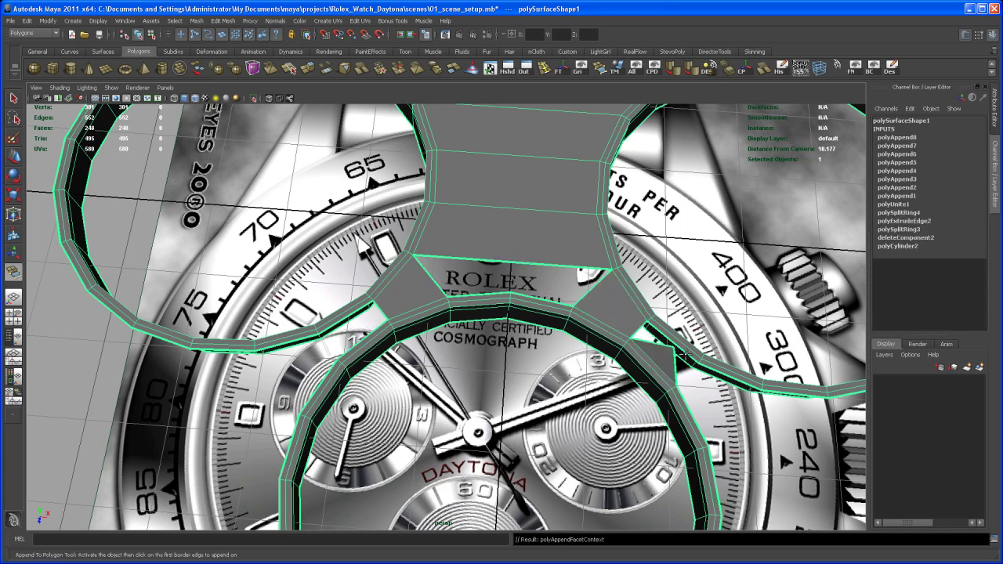
{"action": "key", "text": "ctrl+z"}
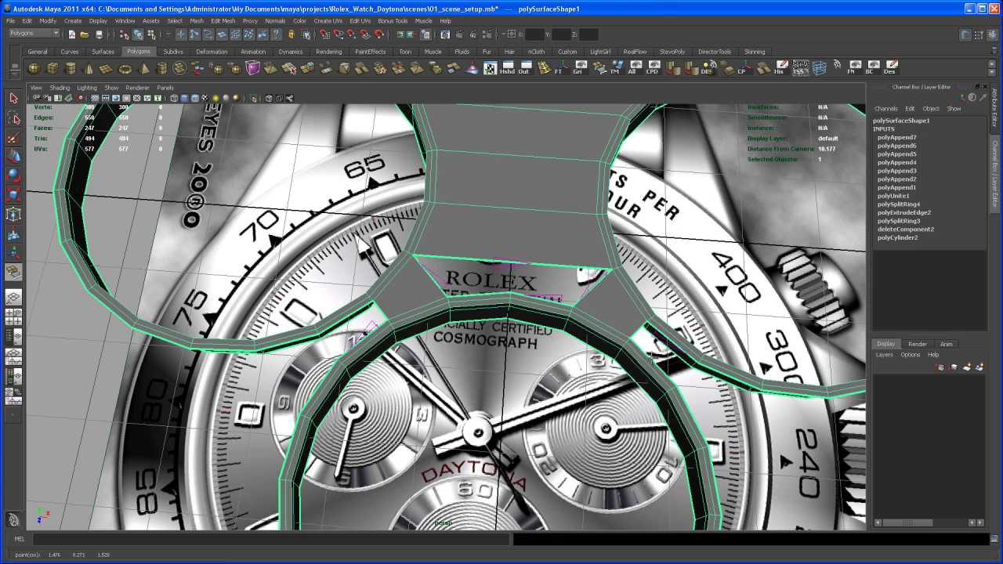
- Fill the gap between the lower and right rings with four more polygons, joining successive outer lip edges outward from the existing connector
{"action": "left_click", "coordinate": [670, 341]}
{"action": "key", "text": "g"}
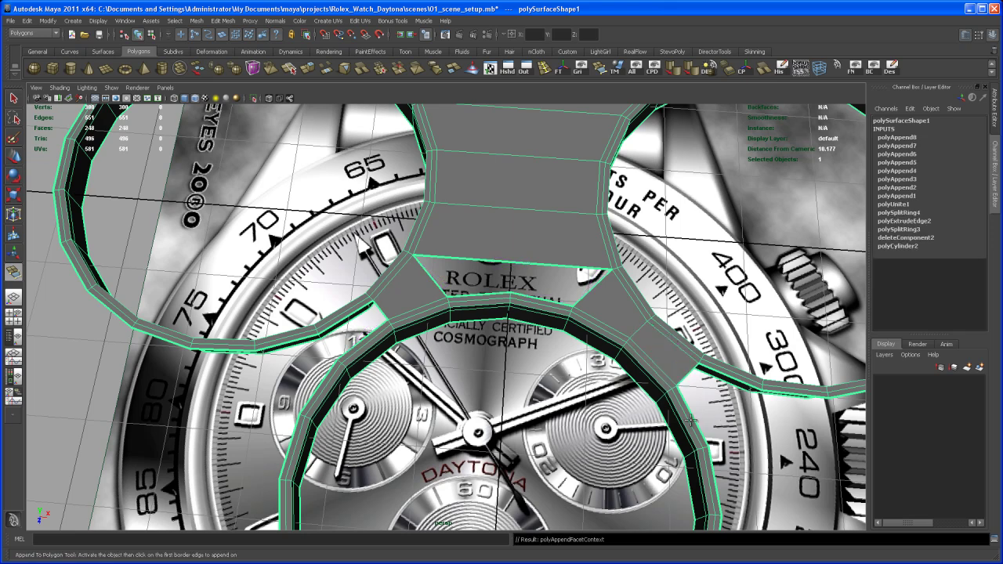
{"action": "left_click", "coordinate": [691, 413]}
{"action": "left_click", "coordinate": [725, 379]}
{"action": "key", "text": "Return"}
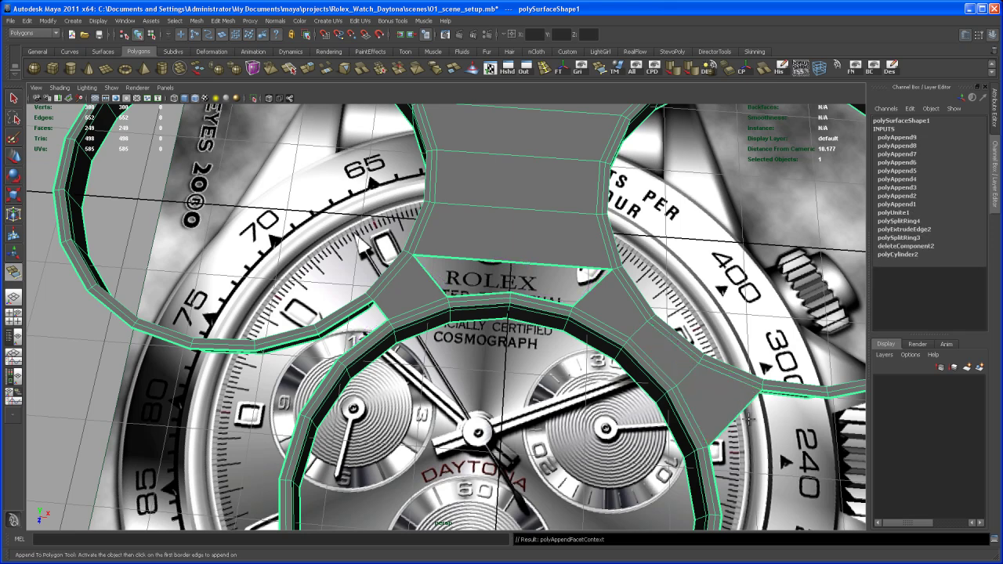
{"action": "middle_click_drag", "start_coordinate": [617, 362], "coordinate": [550, 302], "text": "alt"}
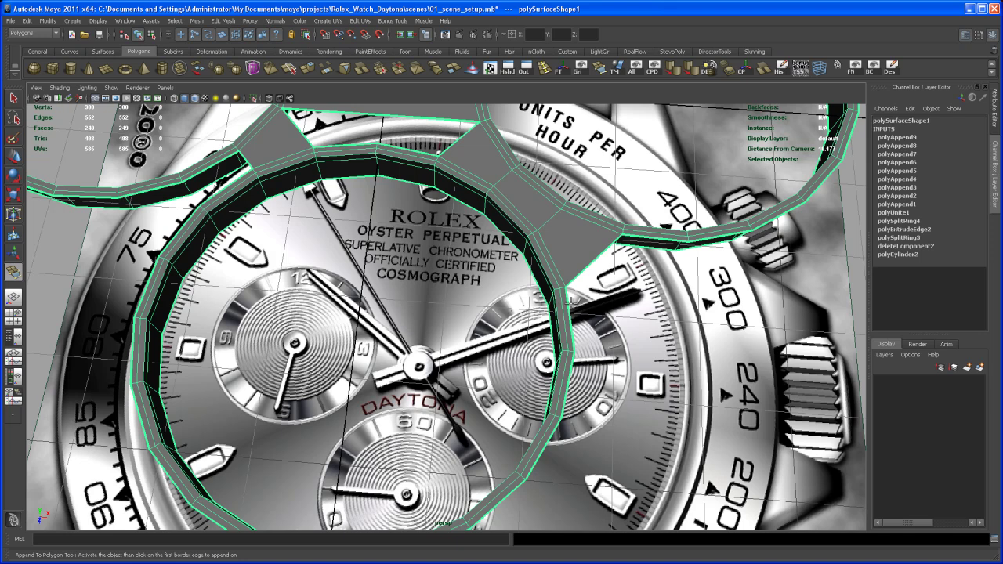
{"action": "left_click", "coordinate": [570, 306]}
{"action": "left_click", "coordinate": [649, 236]}
{"action": "key", "text": "Return"}
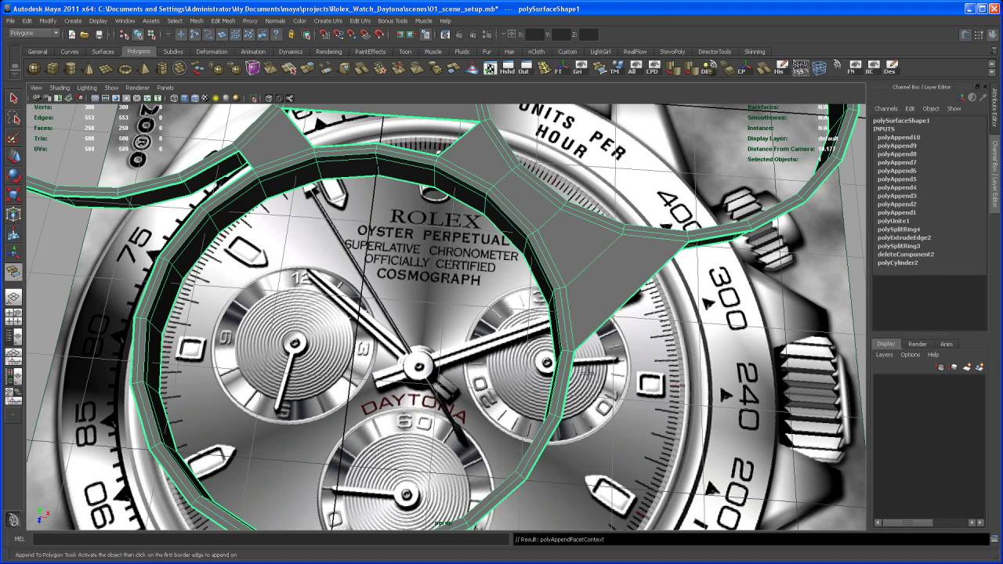
{"action": "left_click", "coordinate": [568, 379]}
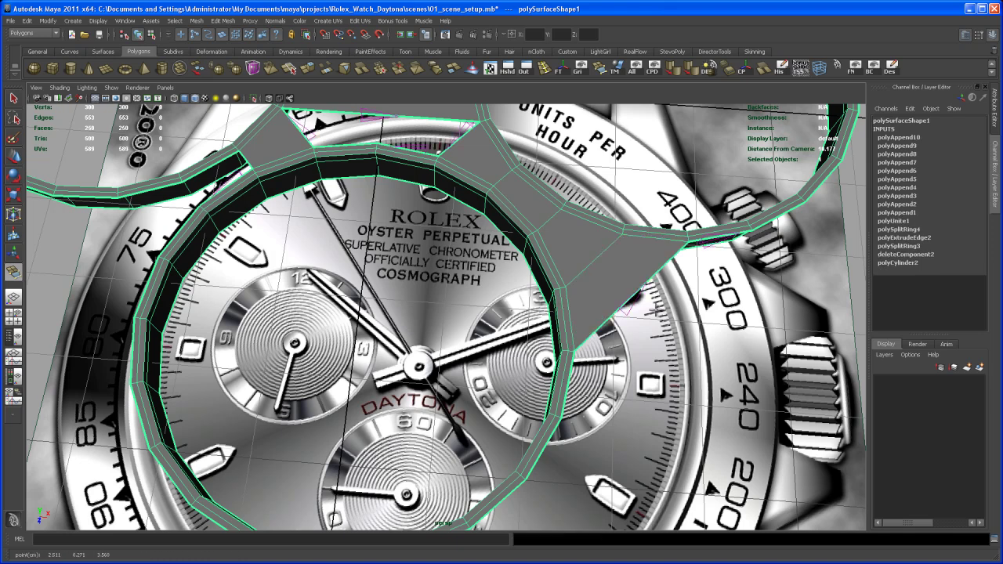
{"action": "left_click", "coordinate": [719, 240]}
{"action": "key", "text": "Return"}
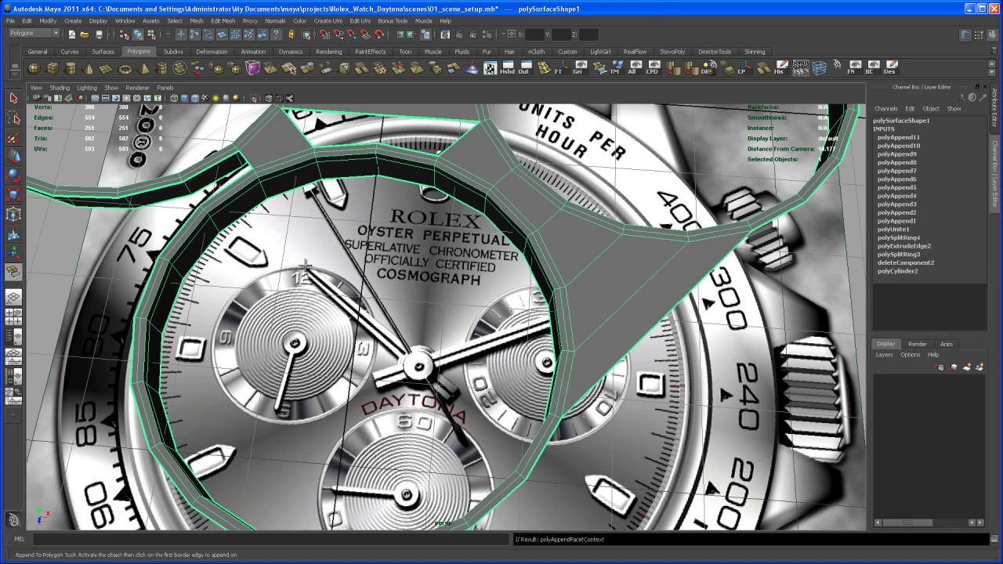
- Fill the gap between the lower and left rings with four more polygons, mirroring the connection on the right ring
{"action": "middle_click_drag", "start_coordinate": [430, 290], "coordinate": [529, 317], "text": "alt"}
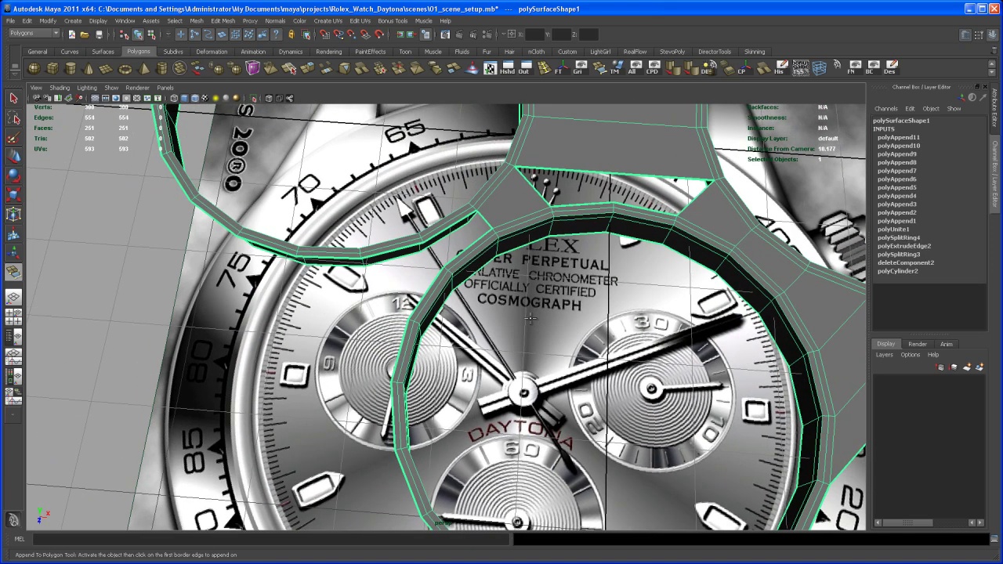
{"action": "left_click", "coordinate": [474, 245]}
{"action": "left_click", "coordinate": [455, 227]}
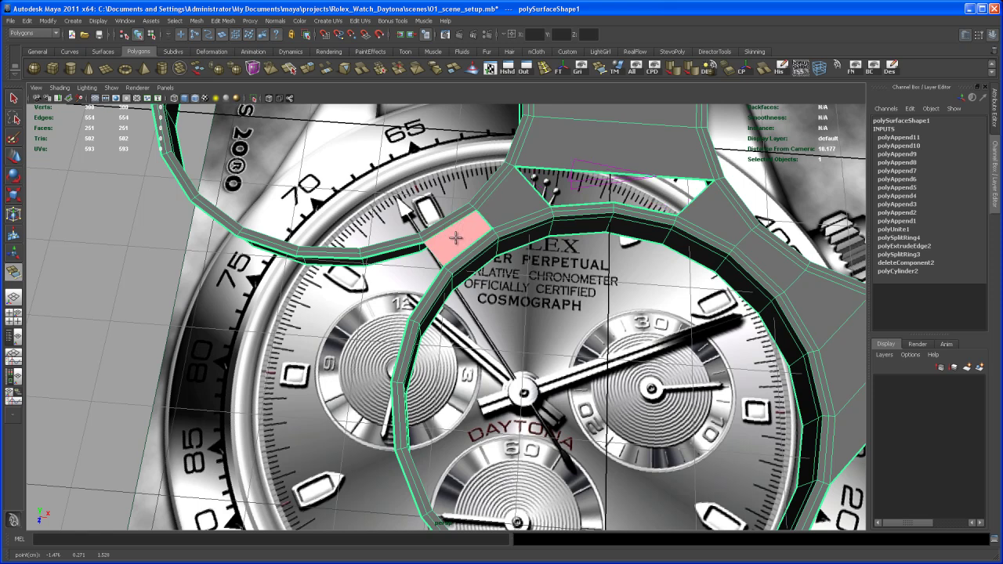
{"action": "key", "text": "g"}
{"action": "left_click", "coordinate": [401, 252]}
{"action": "left_click", "coordinate": [425, 291]}
{"action": "key", "text": "g"}
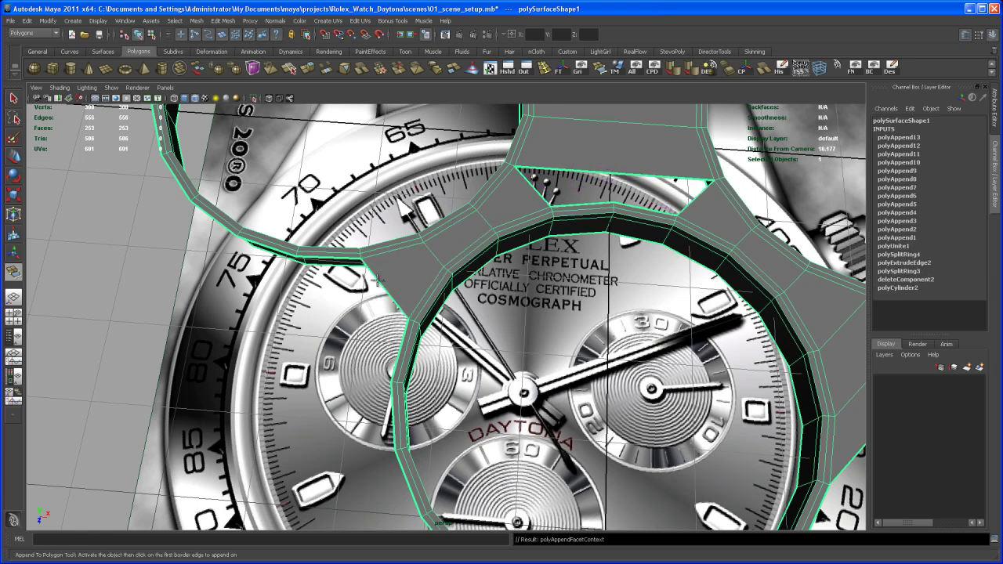
{"action": "left_click", "coordinate": [338, 260]}
{"action": "left_click", "coordinate": [401, 342]}
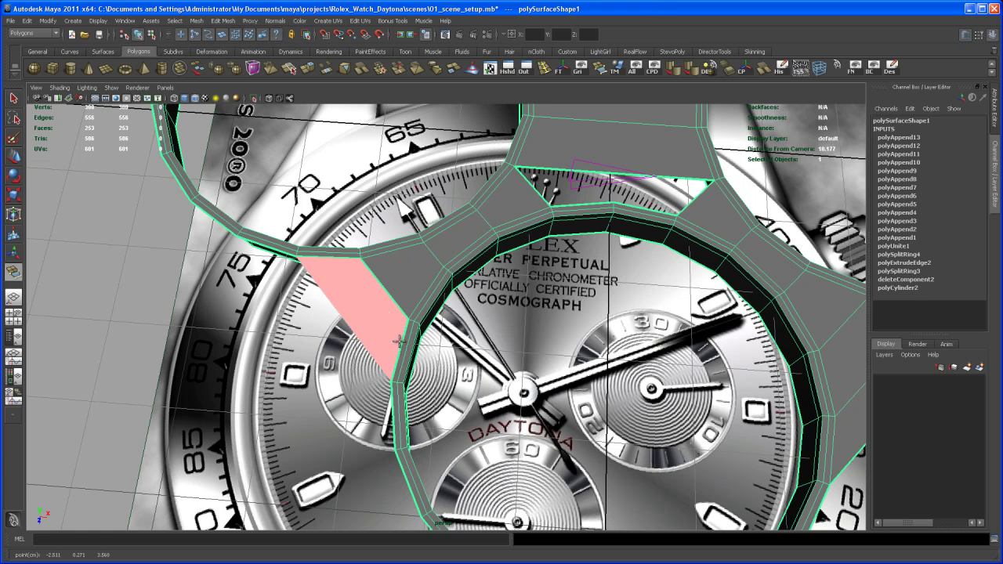
{"action": "key", "text": "g"}
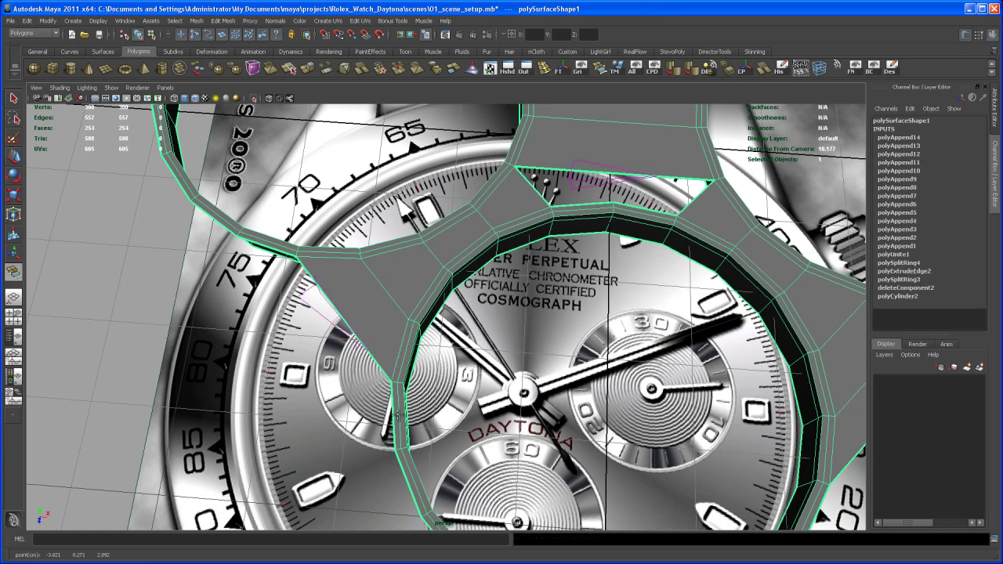
{"action": "left_click", "coordinate": [395, 415]}
{"action": "key", "text": "g"}
- Select the outermost edge of the bridge between the left and right rings and split its edge ring down the middle
{"action": "right_click_drag", "start_coordinate": [667, 401], "coordinate": [533, 376], "text": "alt"}
{"action": "left_click_drag", "start_coordinate": [532, 345], "coordinate": [489, 327], "text": "alt"}
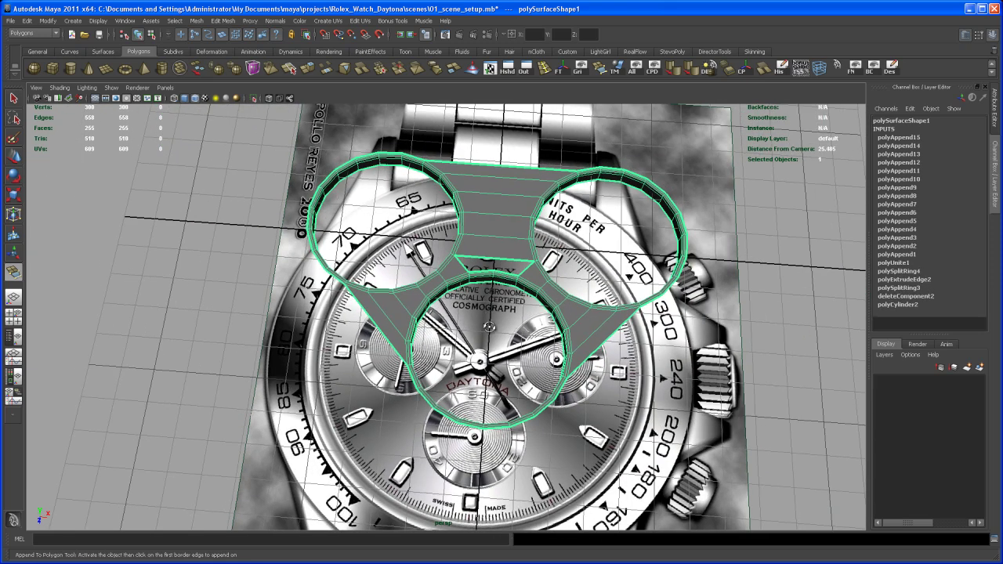
{"action": "scroll", "coordinate": [489, 326], "scroll_direction": "up", "scroll_amount": 6}
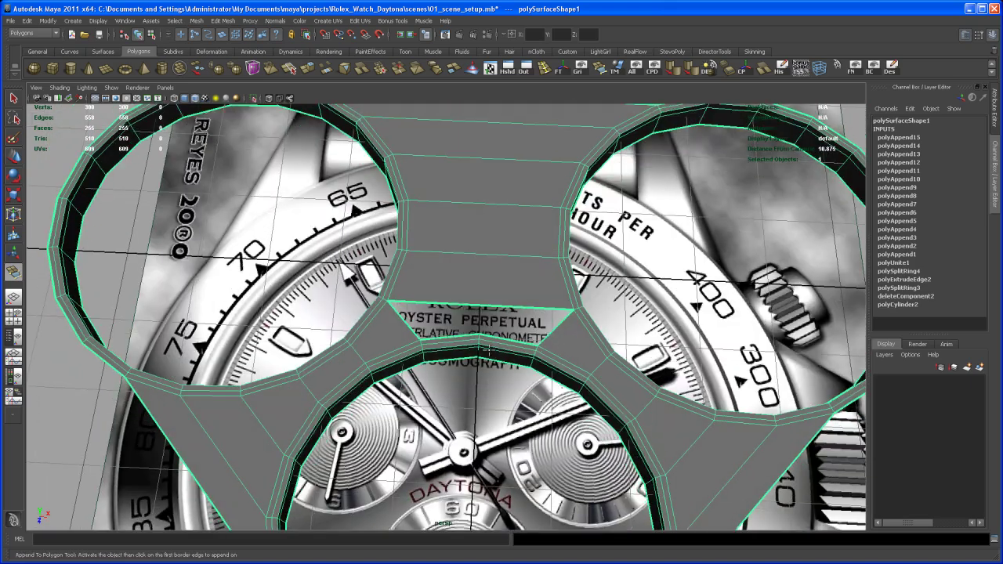
{"action": "right_click_drag", "start_coordinate": [488, 358], "coordinate": [528, 369], "text": "alt"}
{"action": "middle_click_drag", "start_coordinate": [528, 368], "coordinate": [497, 381], "text": "alt"}
{"action": "right_click_drag", "start_coordinate": [497, 381], "coordinate": [455, 328], "text": "alt"}
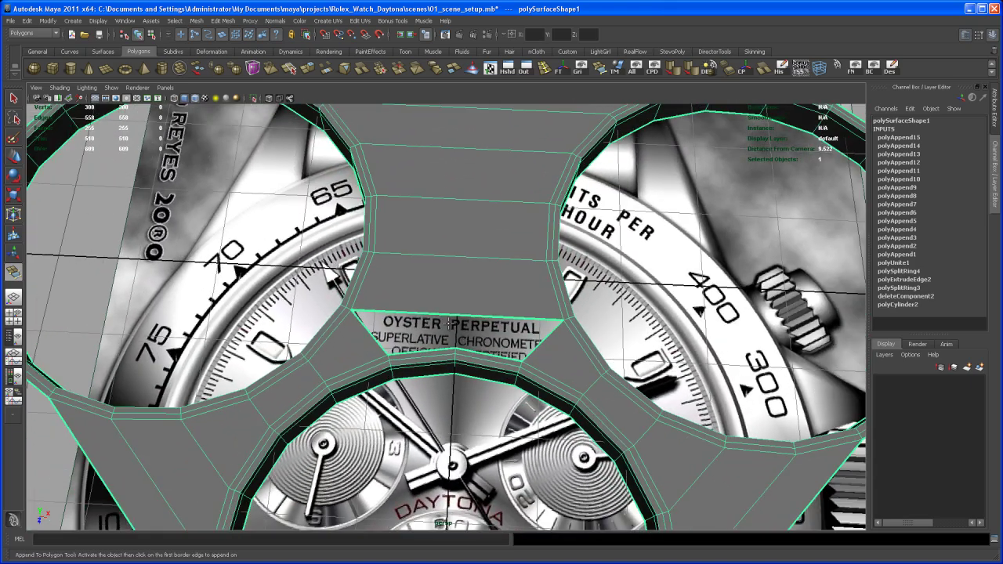
{"action": "key", "text": "q"}
{"action": "left_click_drag", "start_coordinate": [479, 311], "coordinate": [482, 369], "text": "alt"}
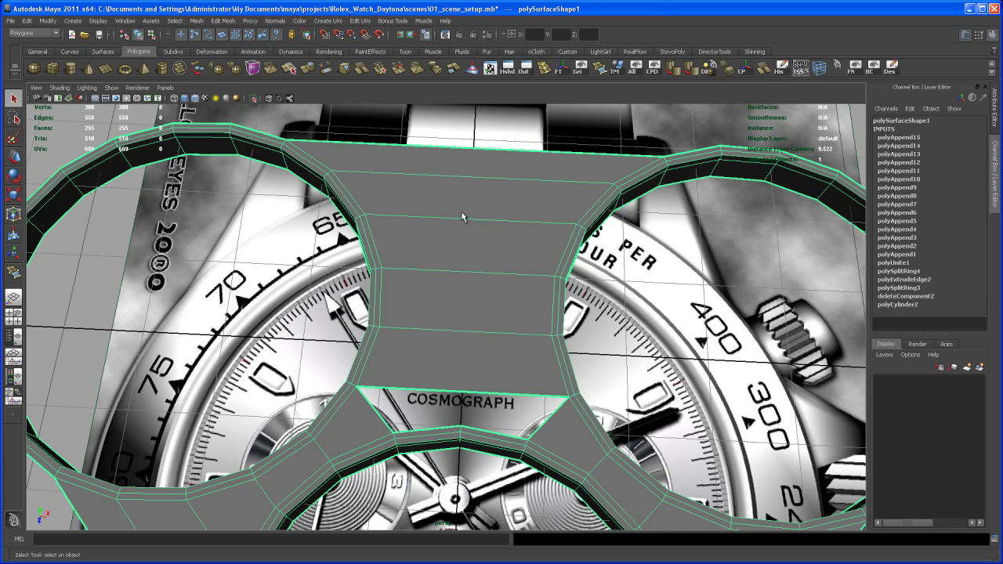
{"action": "right_click_drag", "start_coordinate": [476, 197], "coordinate": [482, 146]}
{"action": "left_click", "coordinate": [474, 154]}
{"action": "middle_click_drag", "start_coordinate": [474, 153], "coordinate": [472, 197], "text": "alt"}
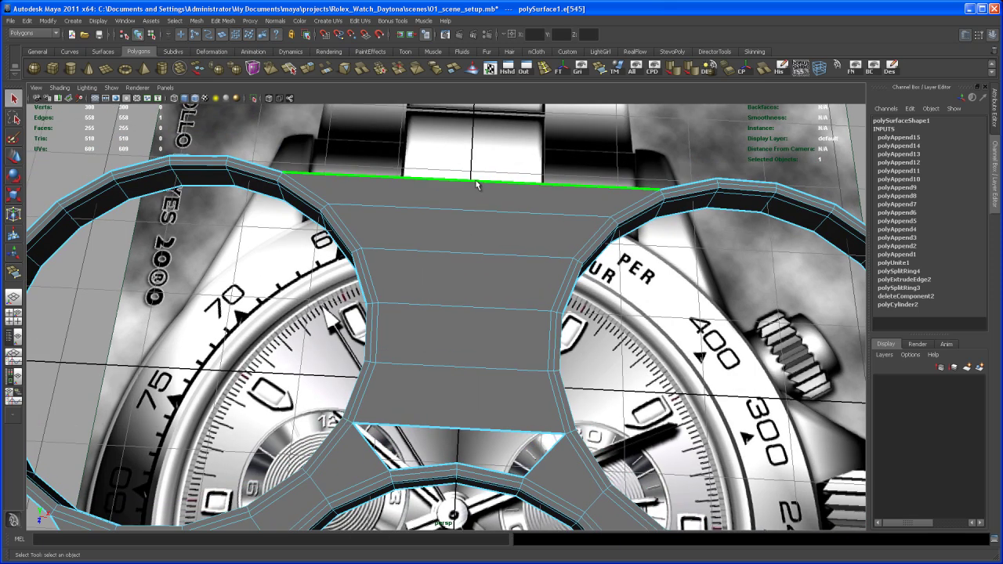
{"action": "right_click_drag", "start_coordinate": [471, 178], "coordinate": [486, 203], "text": "ctrl"}
- With the Append to Polygon tool, fill the right half of the central gap between the upper bridge and the lower ring
{"action": "left_click_drag", "start_coordinate": [556, 370], "coordinate": [506, 265], "text": "alt"}
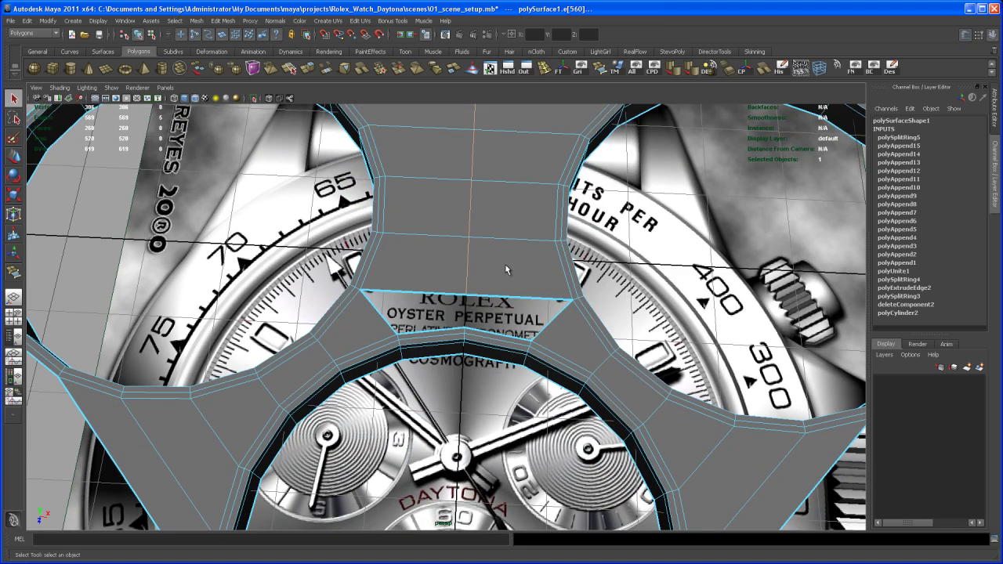
{"action": "right_click_drag", "start_coordinate": [506, 265], "coordinate": [485, 292], "text": "alt"}
{"action": "left_click_drag", "start_coordinate": [486, 292], "coordinate": [536, 261], "text": "alt"}
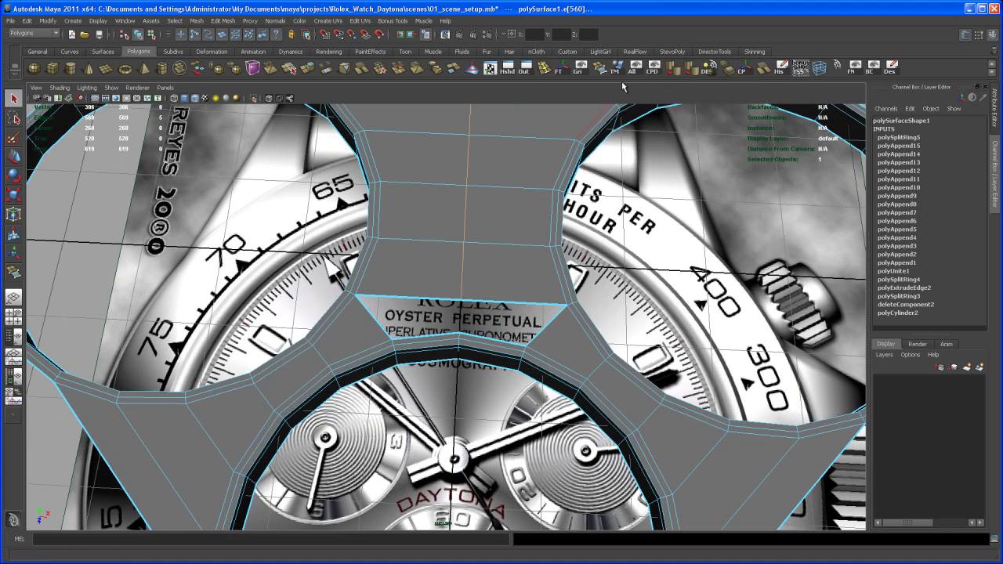
{"action": "left_click", "coordinate": [599, 68]}
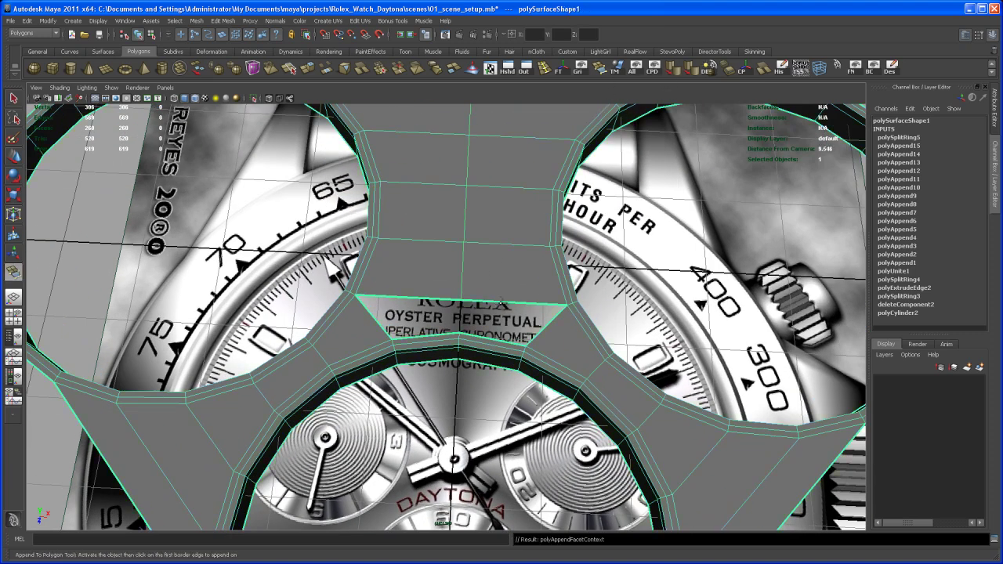
{"action": "left_click", "coordinate": [502, 304]}
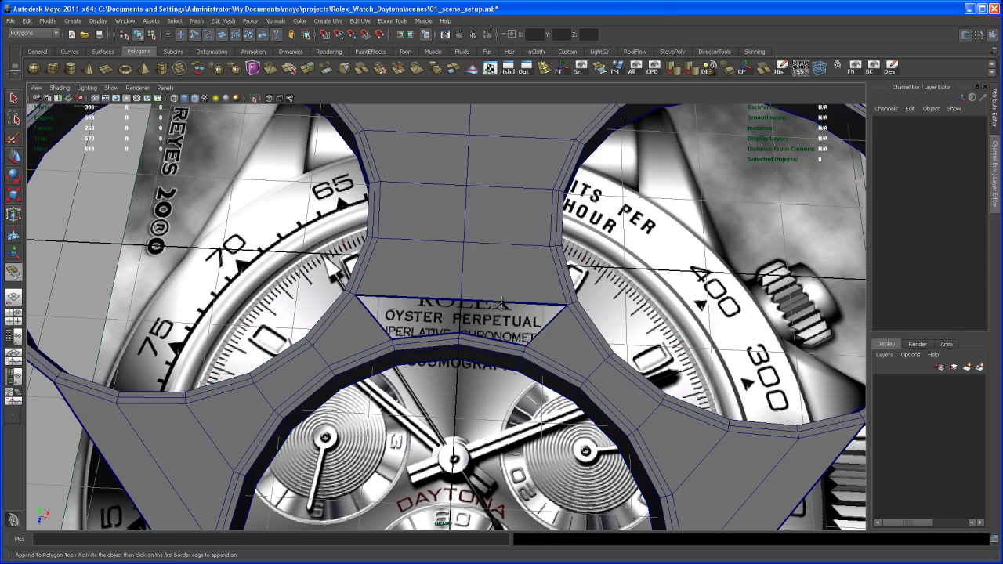
{"action": "left_click", "coordinate": [502, 303]}
{"action": "left_click", "coordinate": [502, 302]}
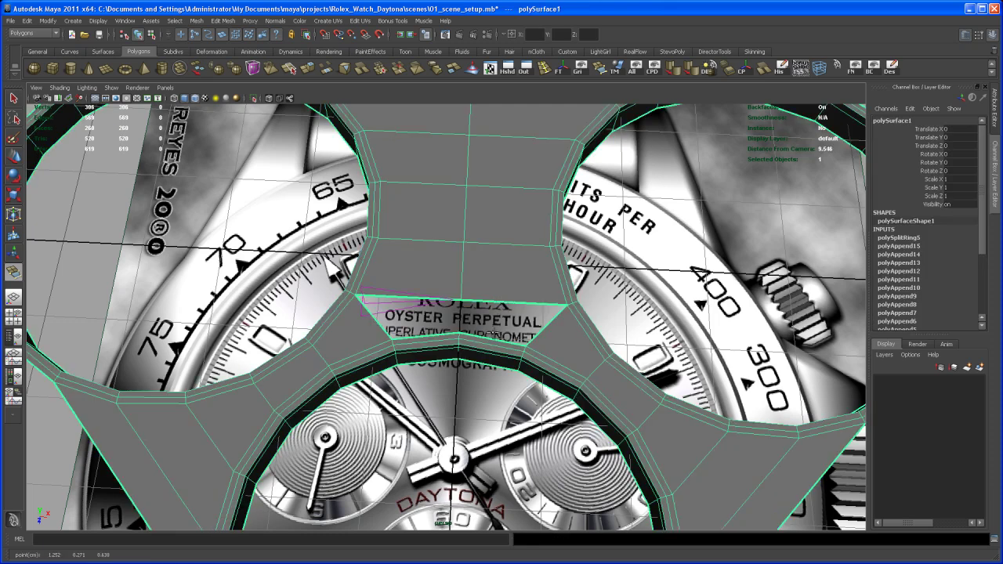
{"action": "left_click", "coordinate": [491, 341]}
{"action": "key", "text": "Return"}
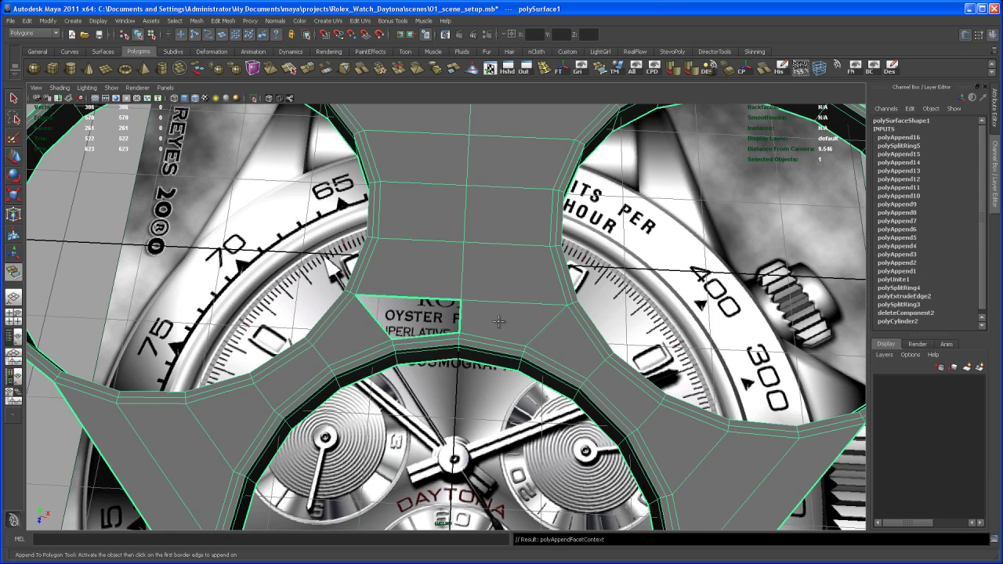
- Fill the left half of the central gap between the upper bridge and the lower ring with a polygon and leave the tool
{"action": "left_click", "coordinate": [410, 297]}
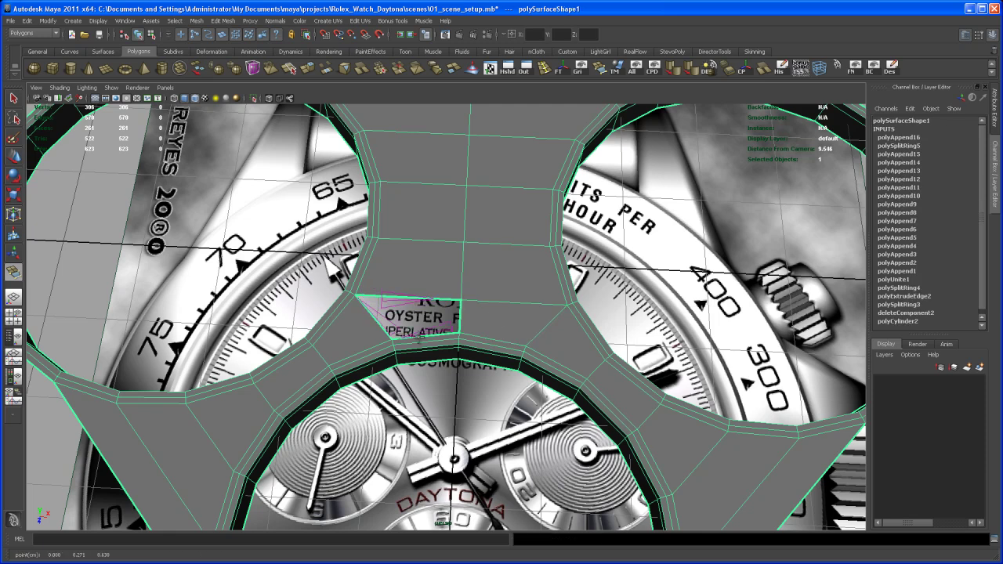
{"action": "left_click", "coordinate": [418, 338]}
{"action": "key", "text": "q"}
{"action": "right_click_drag", "start_coordinate": [669, 373], "coordinate": [505, 378], "text": "alt"}
{"action": "left_click_drag", "start_coordinate": [505, 378], "coordinate": [500, 357], "text": "alt"}
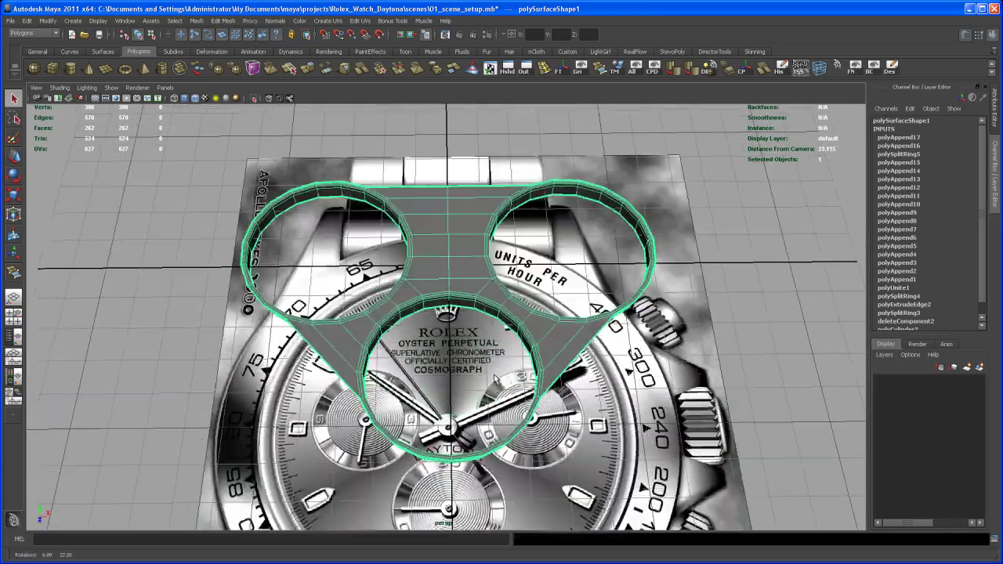
- Examine the bridged three-ring mesh from several angles, including its open outer border
{"action": "right_click_drag", "start_coordinate": [500, 356], "coordinate": [464, 337], "text": "alt"}
{"action": "mouse_move", "coordinate": [464, 317]}
{"action": "left_mouse_down", "text": "alt"}
{"action": "mouse_move", "coordinate": [470, 363]}
{"action": "mouse_move", "coordinate": [446, 307]}
{"action": "left_mouse_up", "text": "alt"}
{"action": "left_click_drag", "start_coordinate": [502, 342], "coordinate": [446, 342], "text": "alt"}
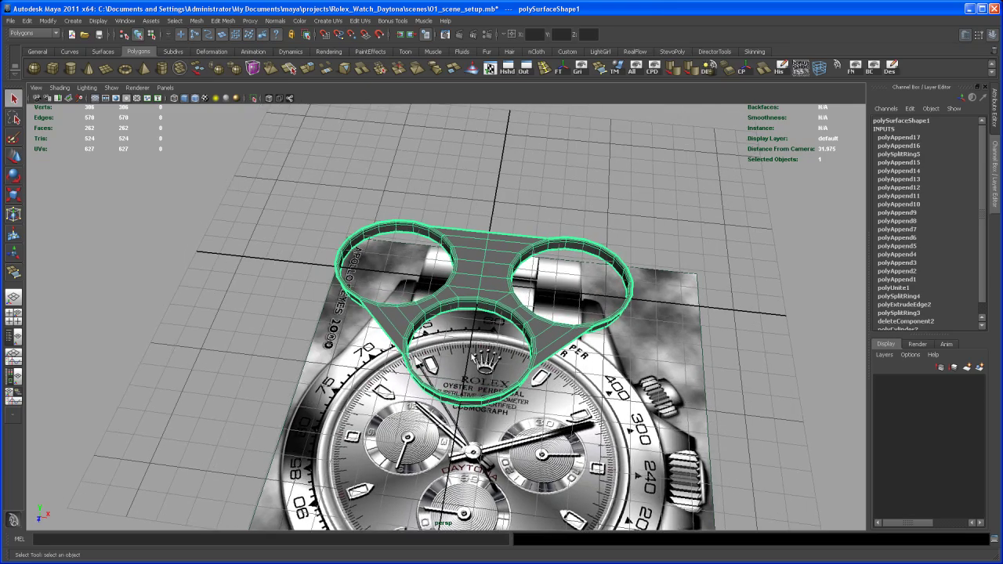
{"action": "right_click_drag", "start_coordinate": [446, 342], "coordinate": [485, 367], "text": "alt"}
{"action": "middle_click_drag", "start_coordinate": [484, 367], "coordinate": [490, 381], "text": "alt"}
{"action": "right_click_drag", "start_coordinate": [490, 380], "coordinate": [530, 207], "text": "alt"}
{"action": "right_click_drag", "start_coordinate": [498, 327], "coordinate": [566, 358], "text": "alt"}
{"action": "middle_click_drag", "start_coordinate": [565, 358], "coordinate": [509, 386], "text": "alt"}
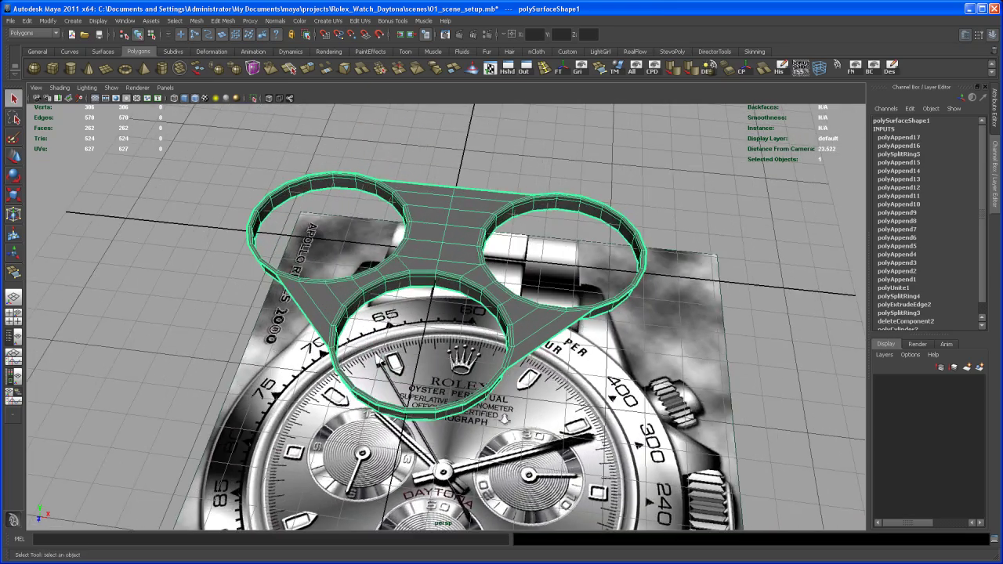
{"action": "right_click_drag", "start_coordinate": [509, 385], "coordinate": [564, 436], "text": "alt"}
{"action": "left_click_drag", "start_coordinate": [589, 450], "coordinate": [588, 421], "text": "alt"}
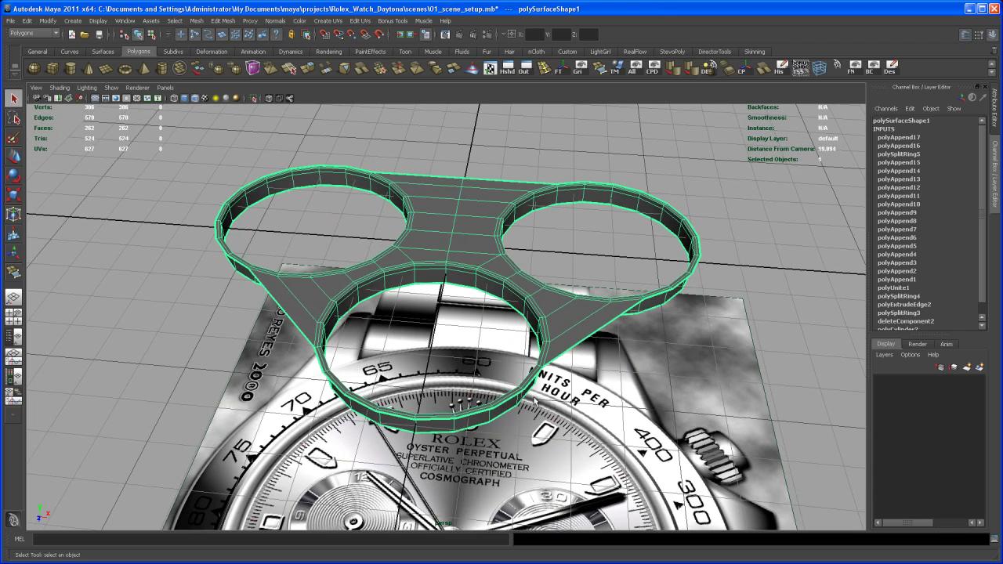
{"action": "left_click_drag", "start_coordinate": [605, 323], "coordinate": [603, 309], "text": "alt"}
{"action": "right_click_drag", "start_coordinate": [604, 308], "coordinate": [647, 348], "text": "alt"}
{"action": "middle_click_drag", "start_coordinate": [648, 348], "coordinate": [611, 348], "text": "alt"}
{"action": "left_click_drag", "start_coordinate": [611, 348], "coordinate": [613, 337], "text": "alt"}
- Select the mesh's complete outer border edge loop to check its edge count, and clear the selection
{"action": "mouse_move", "coordinate": [593, 314]}
{"action": "right_mouse_down"}
{"action": "mouse_move", "coordinate": [590, 321]}
{"action": "mouse_move", "coordinate": [595, 296]}
{"action": "right_mouse_up"}
{"action": "left_click", "coordinate": [578, 335]}
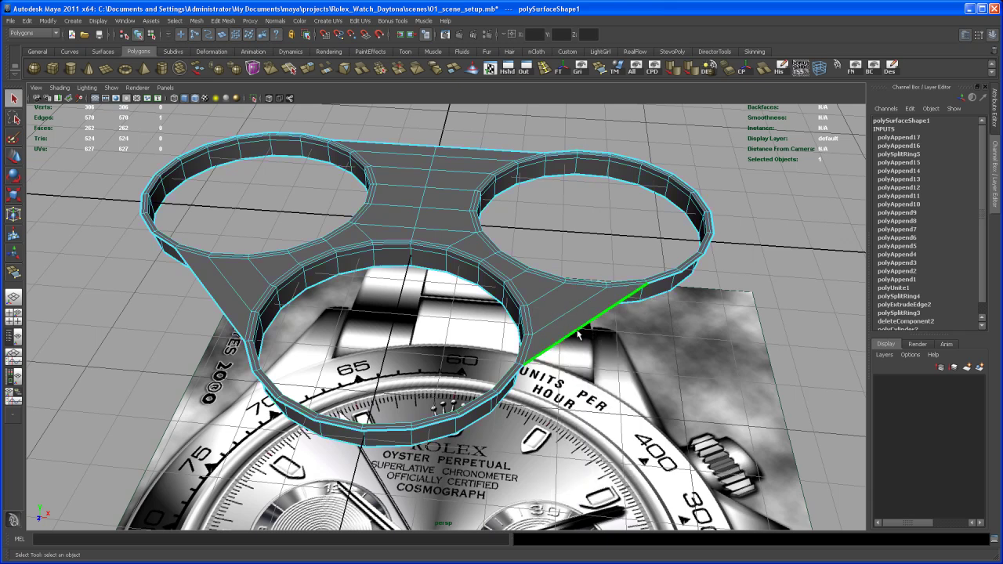
{"action": "double_click", "coordinate": [579, 335]}
{"action": "key", "text": "f"}
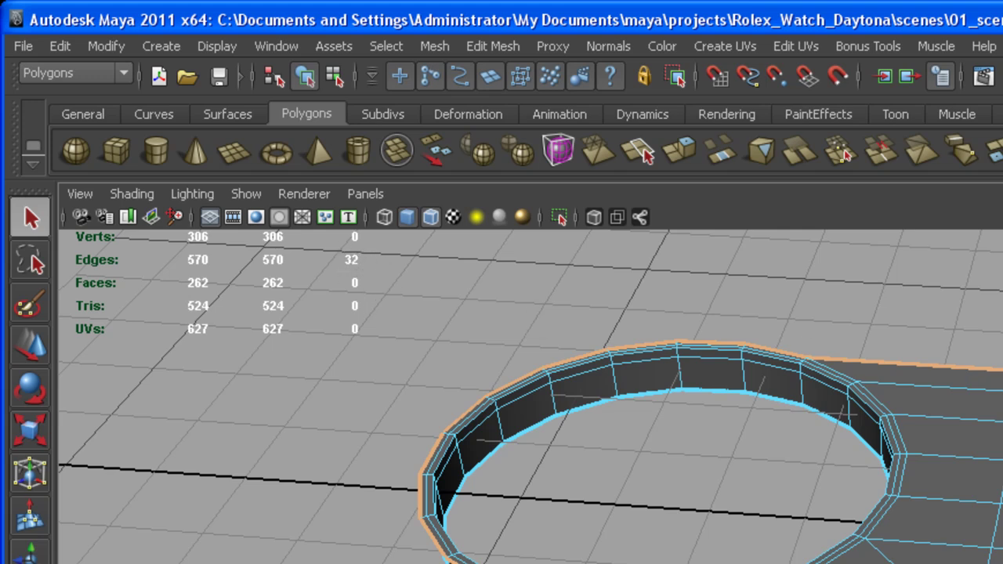
{"action": "scroll", "coordinate": [822, 384], "scroll_direction": "down", "scroll_amount": 4}
{"action": "left_click_drag", "start_coordinate": [489, 228], "coordinate": [494, 187], "text": "alt"}
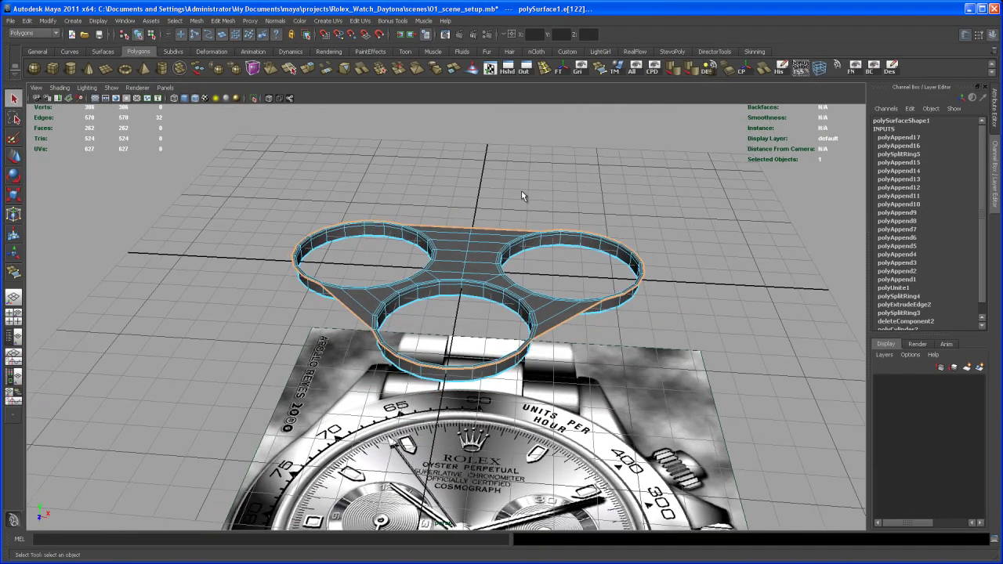
{"action": "left_click_drag", "start_coordinate": [400, 363], "coordinate": [507, 362], "text": "alt"}
{"action": "left_click", "coordinate": [518, 191]}
{"action": "scroll", "coordinate": [523, 199], "scroll_direction": "down", "scroll_amount": 2}
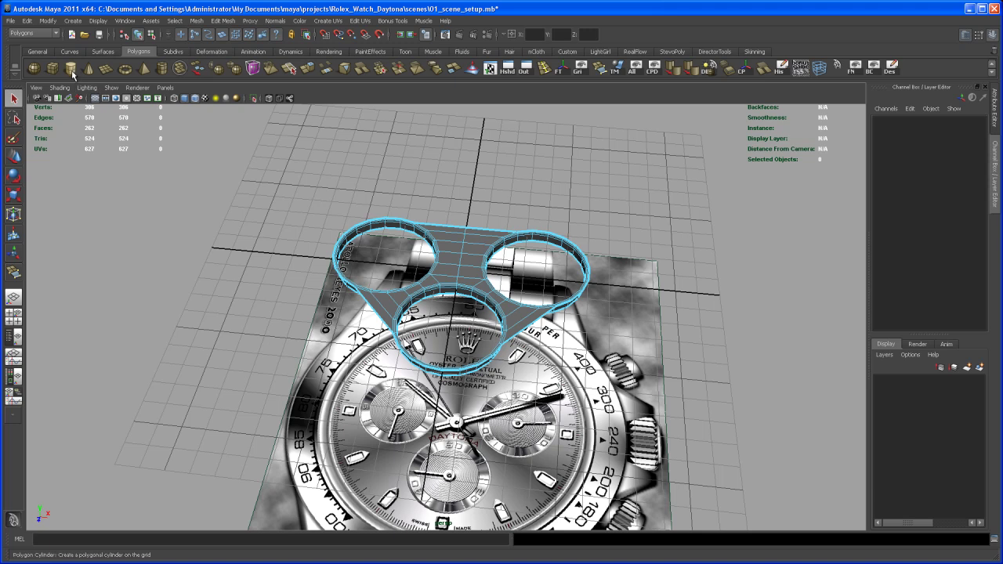
- Create a polygon cylinder at the origin and raise it above the ring mesh to a Translate Y of 3.975
{"action": "left_click", "coordinate": [70, 68]}
{"action": "left_click_drag", "start_coordinate": [512, 337], "coordinate": [530, 363], "text": "alt"}
{"action": "key", "text": "w"}
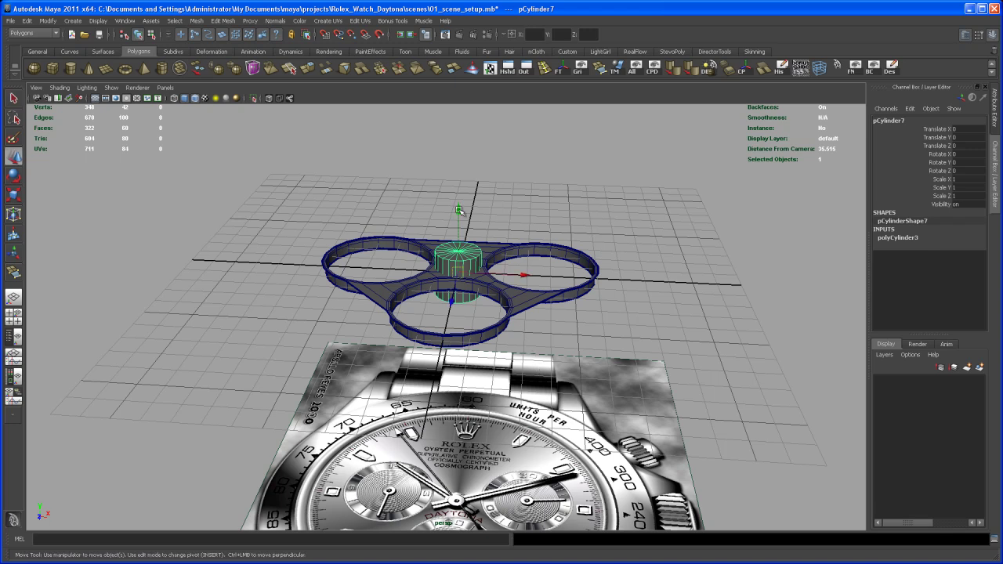
{"action": "left_click_drag", "start_coordinate": [459, 210], "coordinate": [503, 300]}
{"action": "right_click", "coordinate": [463, 237]}
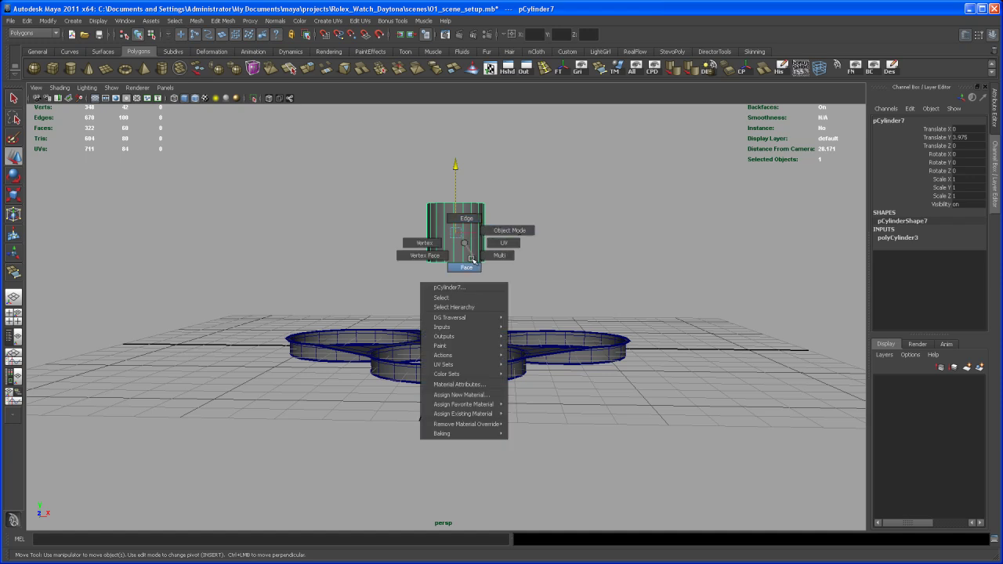
{"action": "left_click", "coordinate": [466, 266]}
{"action": "left_click_drag", "start_coordinate": [481, 253], "coordinate": [508, 298], "text": "alt"}
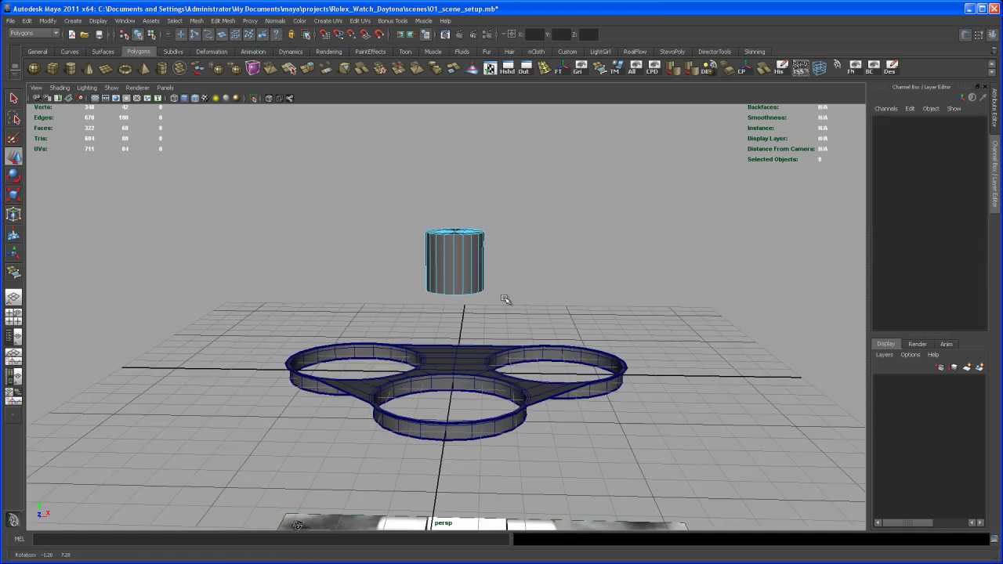
{"action": "right_click_drag", "start_coordinate": [479, 249], "coordinate": [517, 246]}
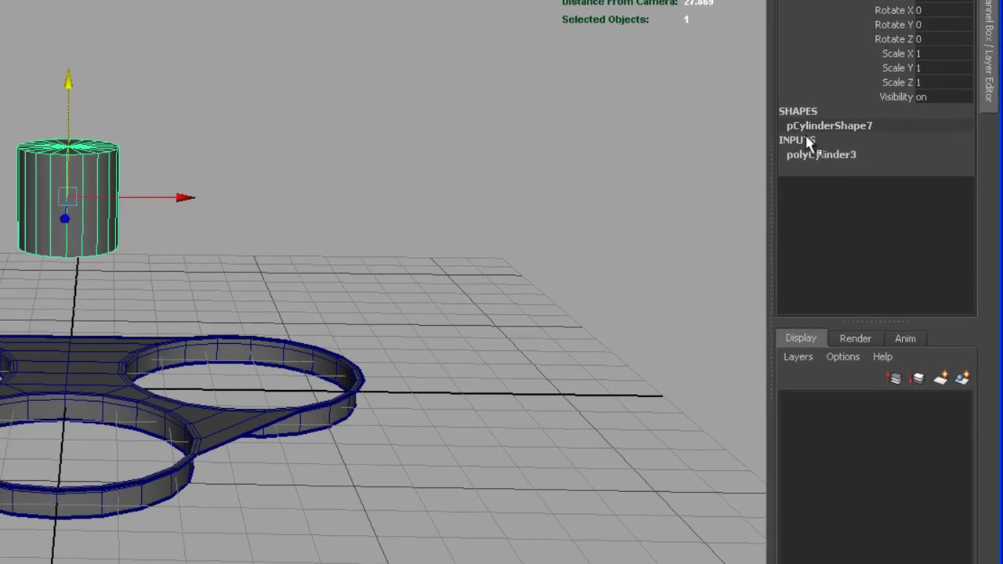
- Set the cylinder's Subdivisions Axis to 32
{"action": "left_click", "coordinate": [887, 217]}
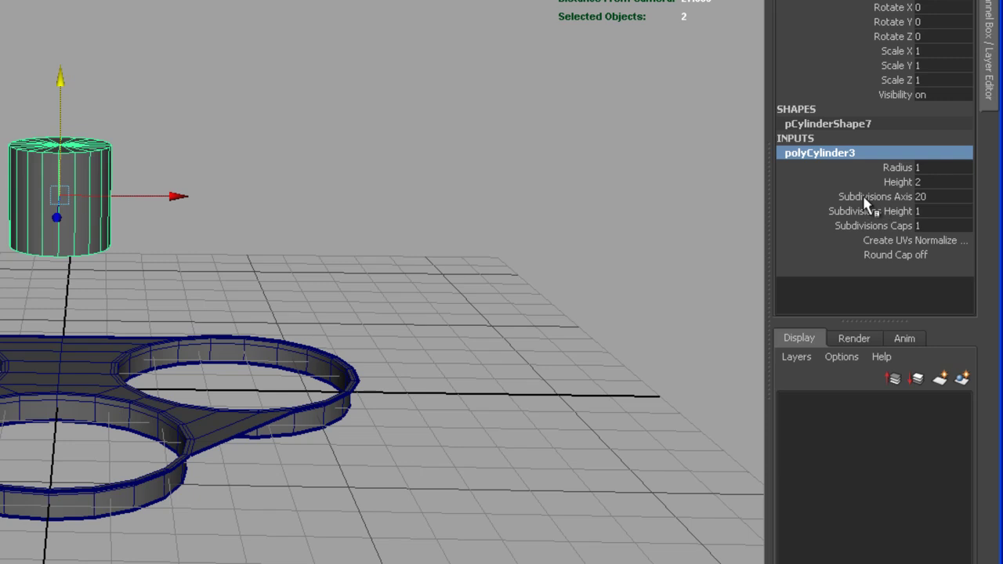
{"action": "double_click", "coordinate": [943, 196]}
{"action": "key", "text": "Return"}
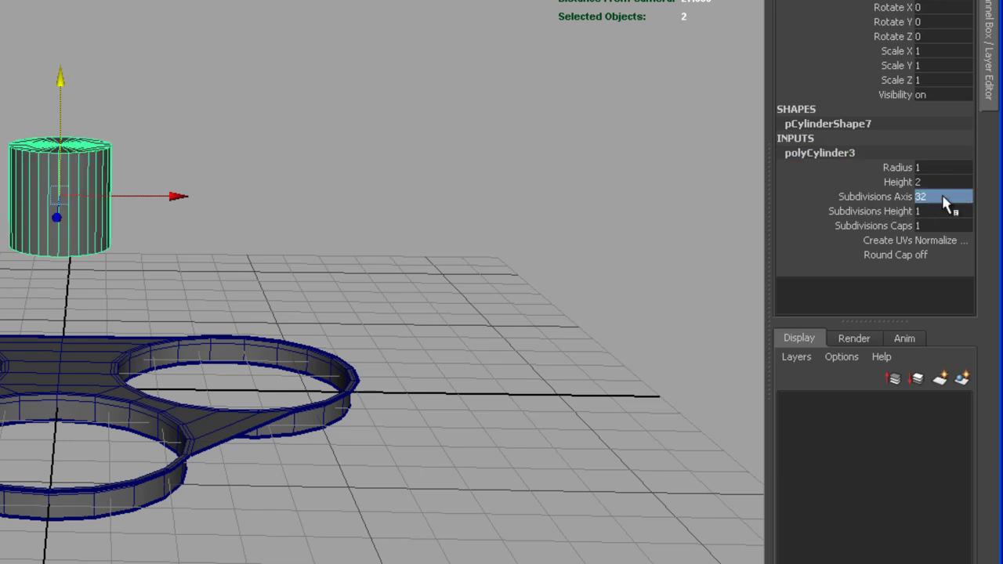
- Delete the cylinder's top and bottom cap faces, keeping only the side wall, and return to object mode
{"action": "left_click_drag", "start_coordinate": [279, 196], "coordinate": [298, 235], "text": "alt"}
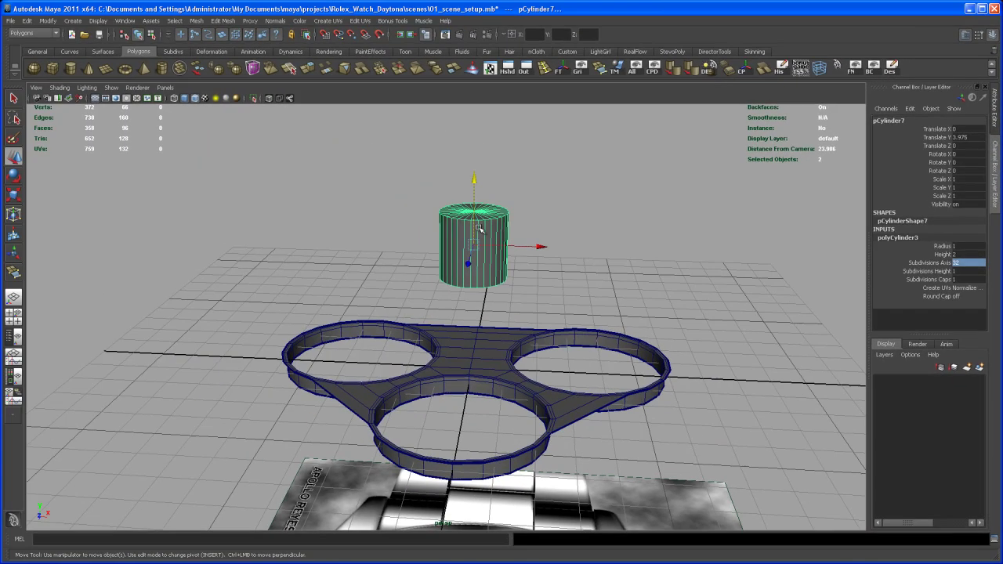
{"action": "right_click_drag", "start_coordinate": [132, 156], "coordinate": [137, 180]}
{"action": "right_click_drag", "start_coordinate": [486, 252], "coordinate": [488, 259]}
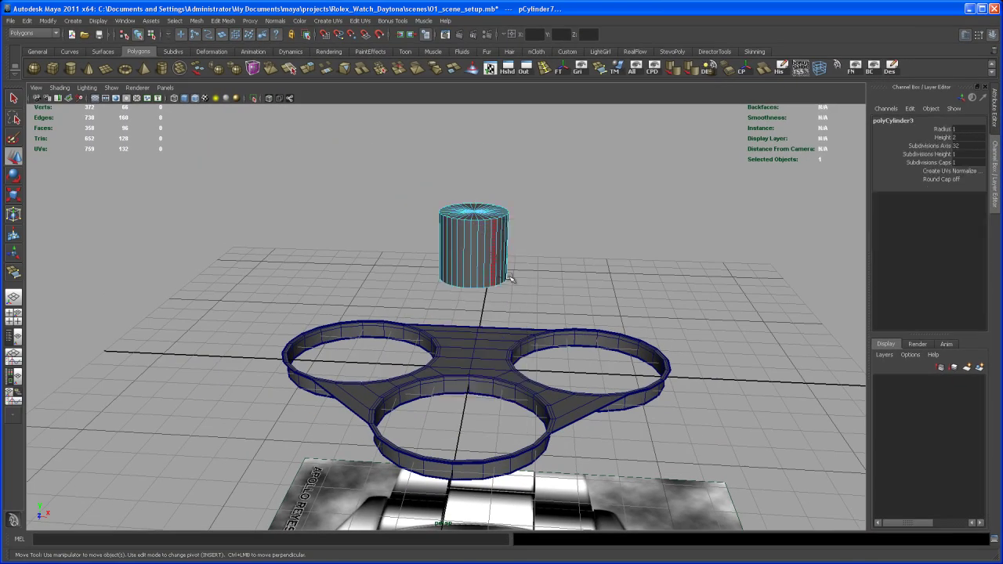
{"action": "left_click_drag", "start_coordinate": [512, 306], "coordinate": [467, 200], "text": "alt"}
{"action": "scroll", "coordinate": [525, 322], "scroll_direction": "up", "scroll_amount": 2}
{"action": "left_click_drag", "start_coordinate": [388, 185], "coordinate": [513, 271]}
{"action": "left_click_drag", "start_coordinate": [377, 268], "coordinate": [496, 345], "text": "ctrl"}
{"action": "left_click_drag", "start_coordinate": [420, 319], "coordinate": [513, 385], "text": "shift"}
{"action": "left_click_drag", "start_coordinate": [425, 294], "coordinate": [486, 237], "text": "ctrl"}
{"action": "key", "text": "Delete"}
{"action": "right_click_drag", "start_coordinate": [486, 238], "coordinate": [519, 220]}
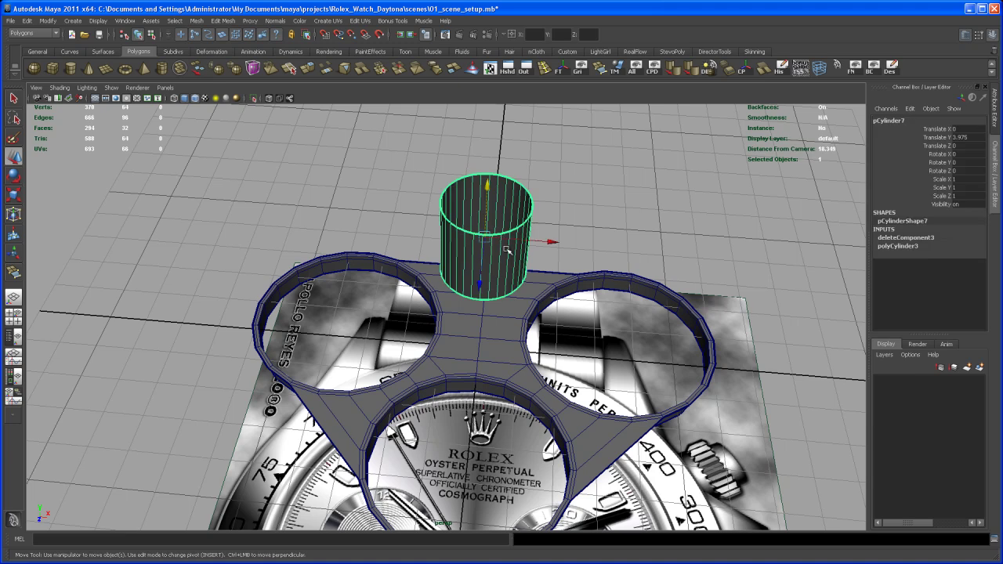
- In the top view, scale the open cylinder uniformly to 7.897 to match the dial's outer rim in the reference image
{"action": "key", "text": "space"}
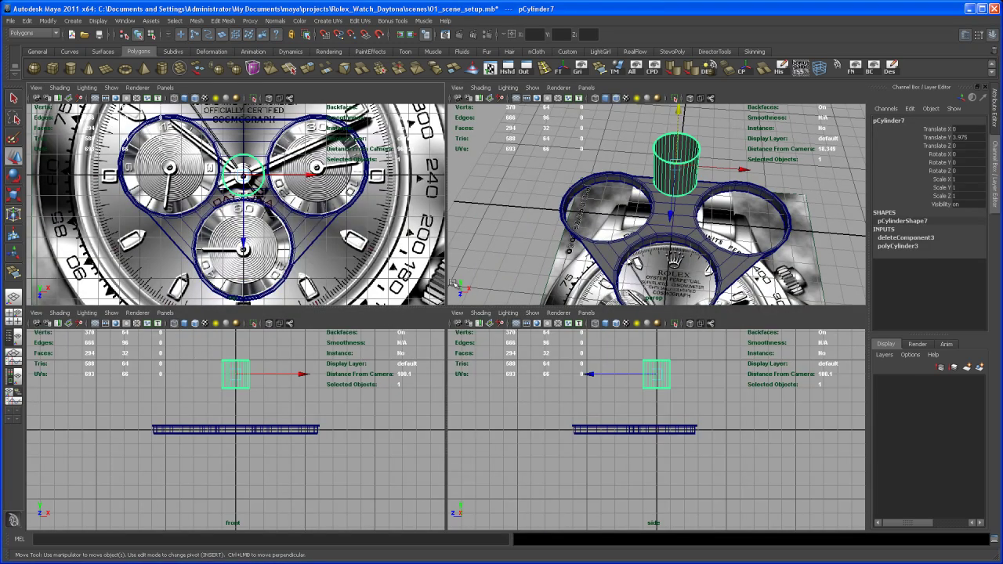
{"action": "key", "text": "space"}
{"action": "scroll", "coordinate": [451, 314], "scroll_direction": "down", "scroll_amount": 2}
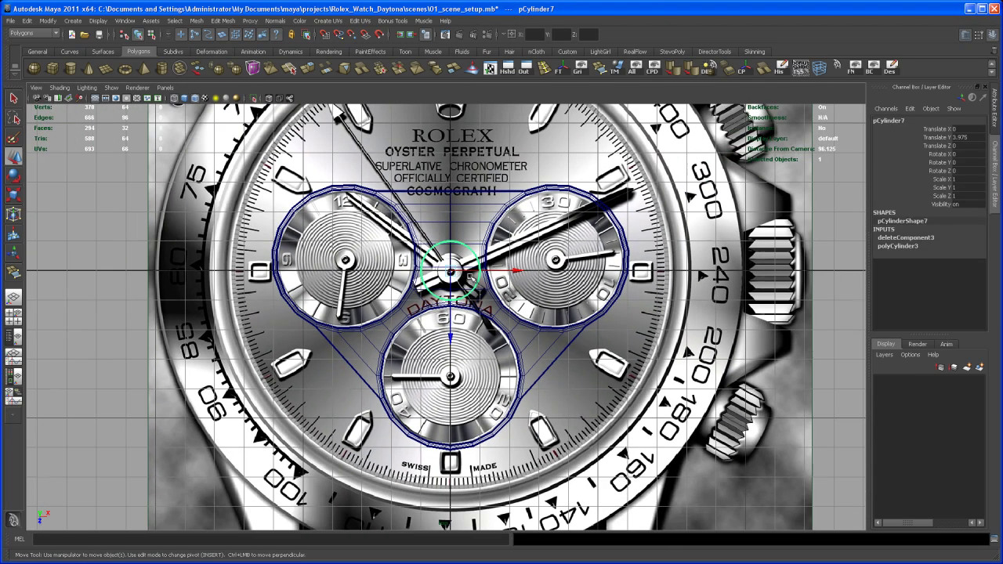
{"action": "key", "text": "r"}
{"action": "left_click_drag", "start_coordinate": [452, 272], "coordinate": [580, 273]}
{"action": "right_click_drag", "start_coordinate": [580, 273], "coordinate": [462, 252], "text": "alt"}
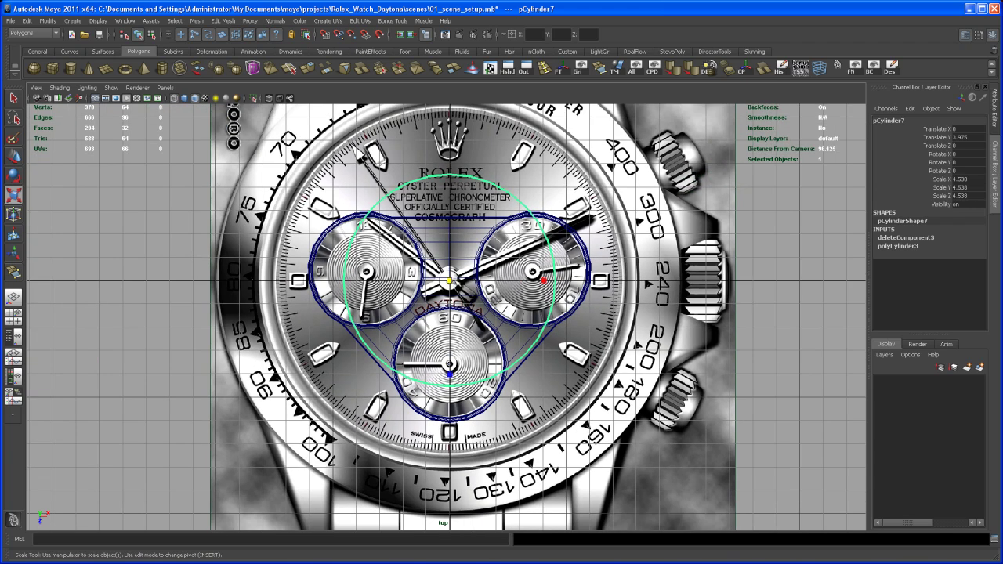
{"action": "left_click_drag", "start_coordinate": [450, 280], "coordinate": [523, 280]}
{"action": "right_click_drag", "start_coordinate": [522, 279], "coordinate": [470, 240], "text": "alt"}
{"action": "middle_click_drag", "start_coordinate": [469, 241], "coordinate": [472, 263], "text": "alt"}
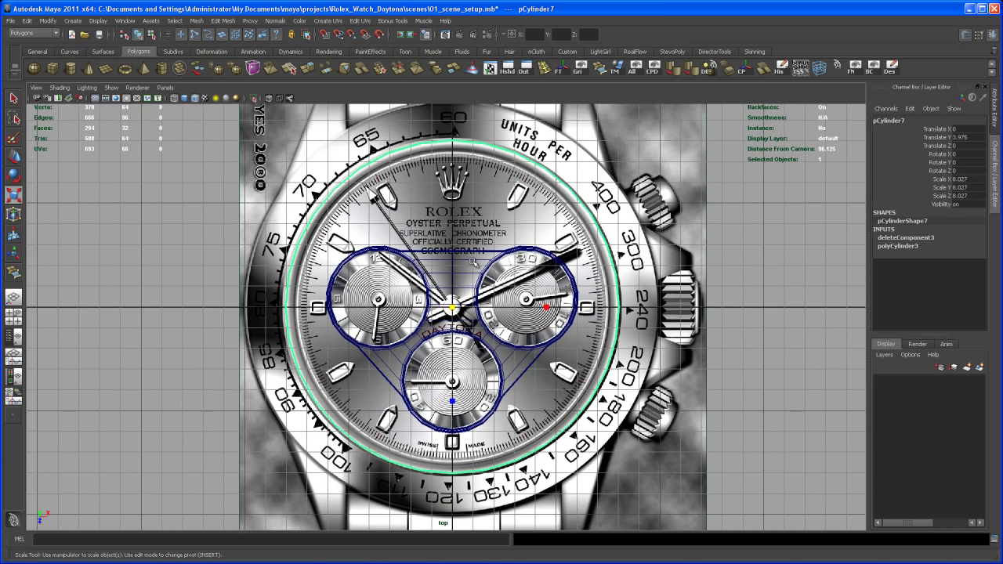
{"action": "left_click_drag", "start_coordinate": [452, 308], "coordinate": [449, 308]}
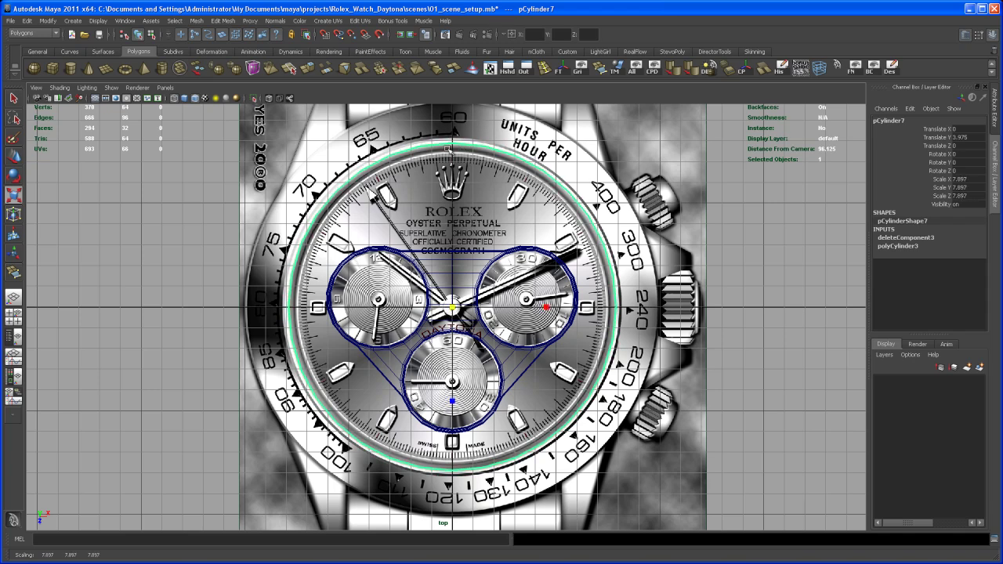
- In the perspective view, flatten the cylinder into a thin ring with Scale Y 0.219 and lower it to Translate Y -0.454
{"action": "key", "text": "space"}
{"action": "key", "text": "space"}
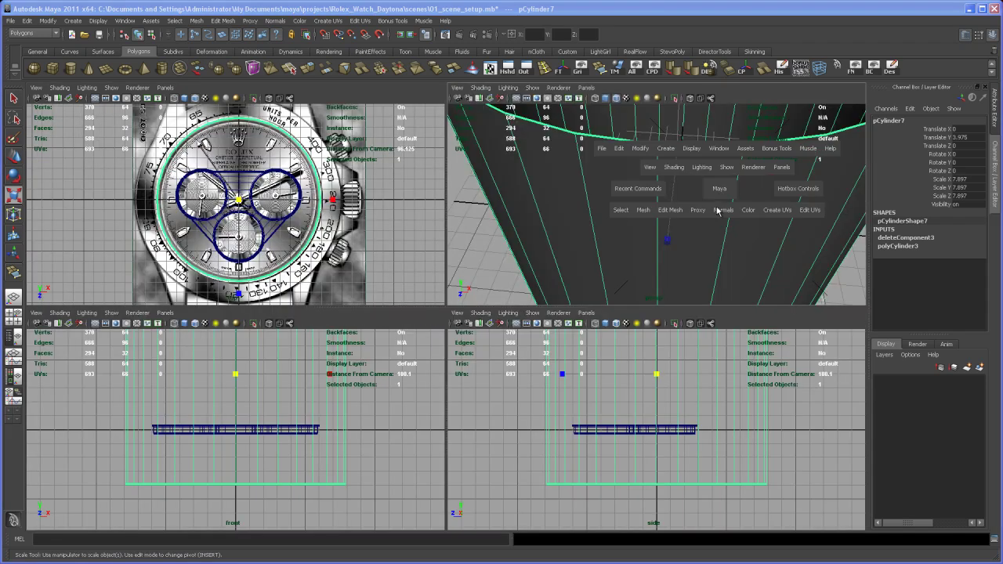
{"action": "right_click_drag", "start_coordinate": [668, 245], "coordinate": [555, 327], "text": "alt"}
{"action": "middle_click_drag", "start_coordinate": [555, 327], "coordinate": [559, 291], "text": "alt"}
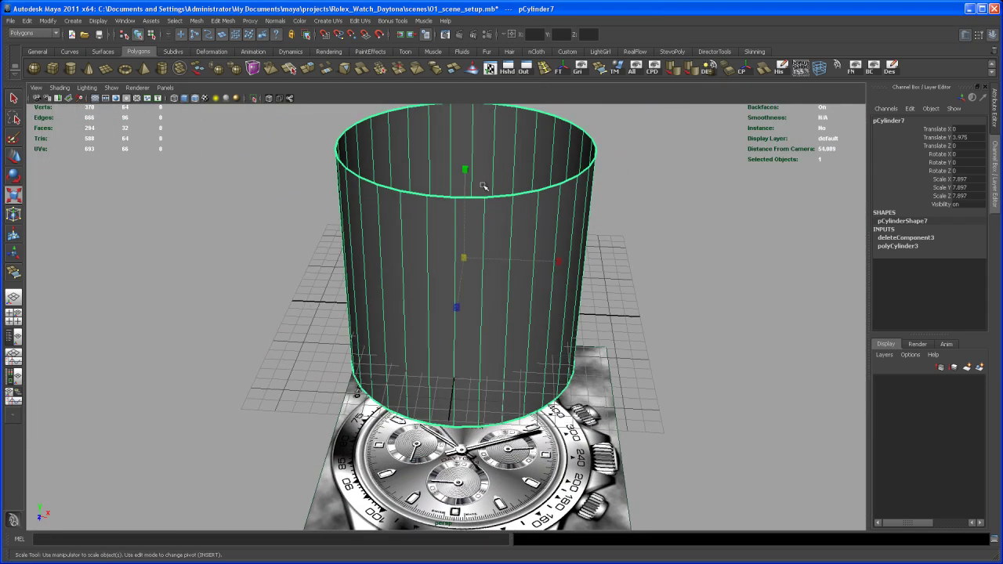
{"action": "left_click_drag", "start_coordinate": [463, 167], "coordinate": [463, 239]}
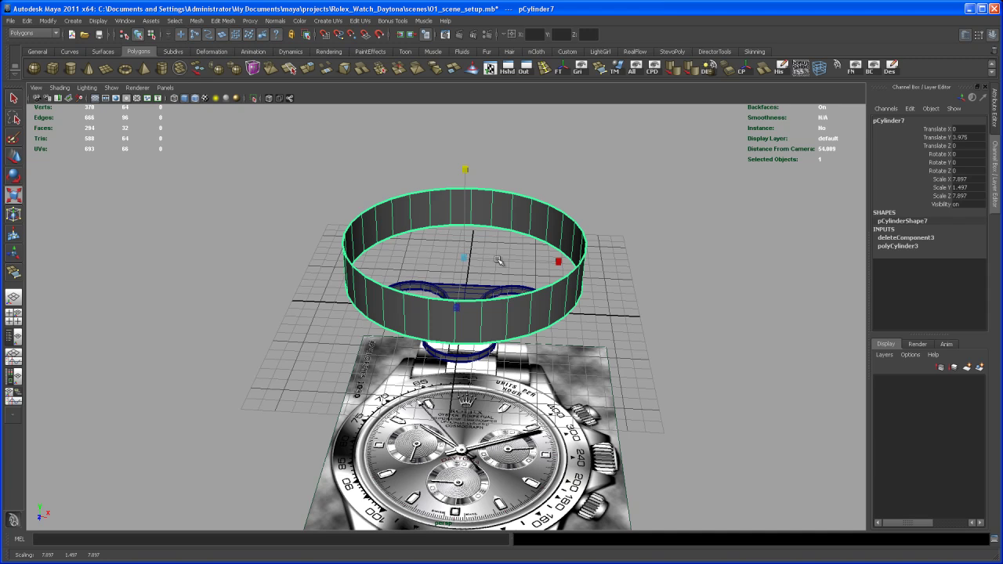
{"action": "key", "text": "w"}
{"action": "left_click_drag", "start_coordinate": [466, 203], "coordinate": [464, 302]}
{"action": "key", "text": "r"}
{"action": "key", "text": "w"}
{"action": "right_click_drag", "start_coordinate": [476, 331], "coordinate": [597, 294], "text": "alt"}
{"action": "left_click_drag", "start_coordinate": [597, 294], "coordinate": [569, 379], "text": "alt"}
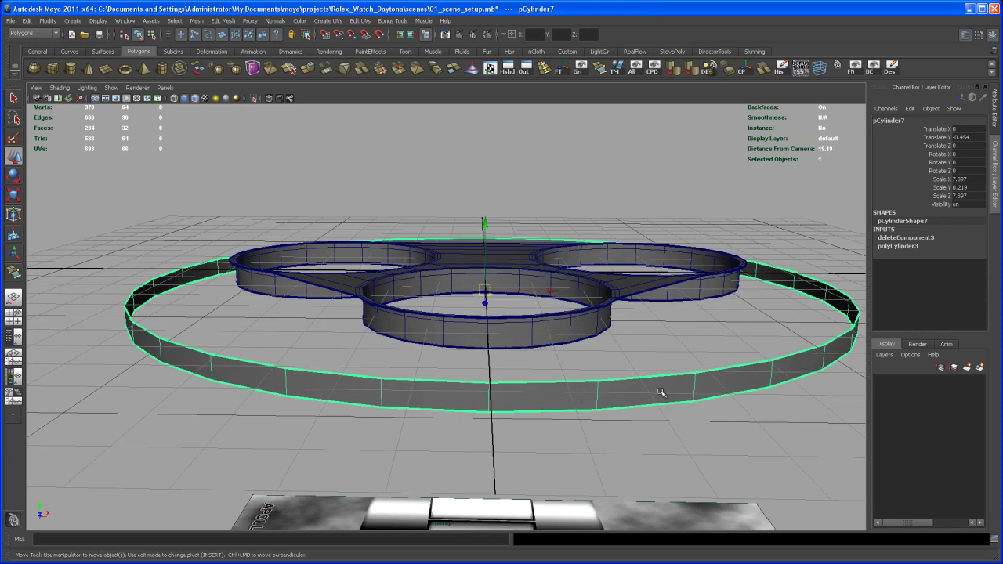
- Move the outer ring's pivot straight up to the level of its top edge
{"action": "middle_click_drag", "start_coordinate": [637, 421], "coordinate": [541, 399], "text": "alt"}
{"action": "right_click_drag", "start_coordinate": [541, 399], "coordinate": [546, 382], "text": "alt"}
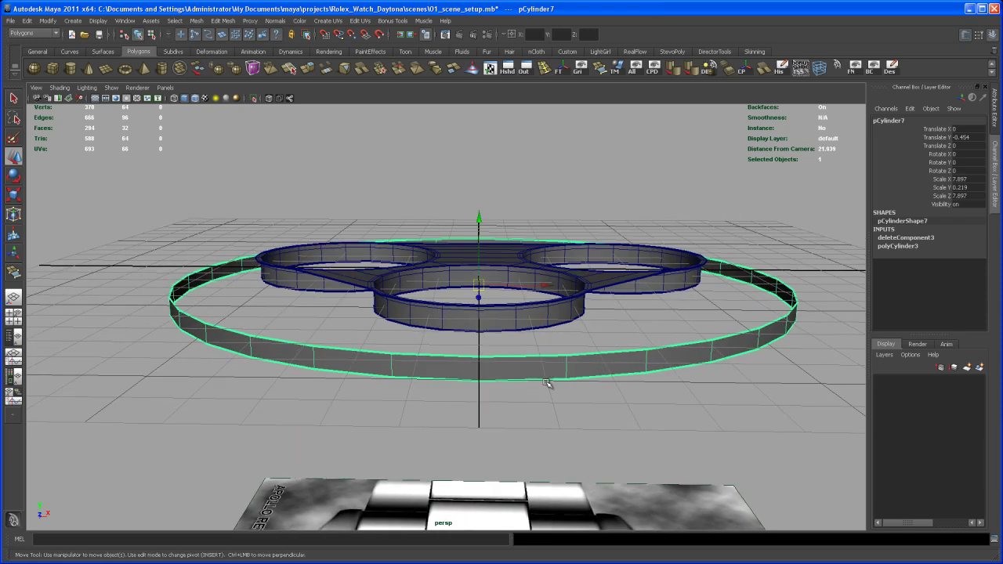
{"action": "left_click_drag", "start_coordinate": [537, 376], "coordinate": [533, 364], "text": "alt"}
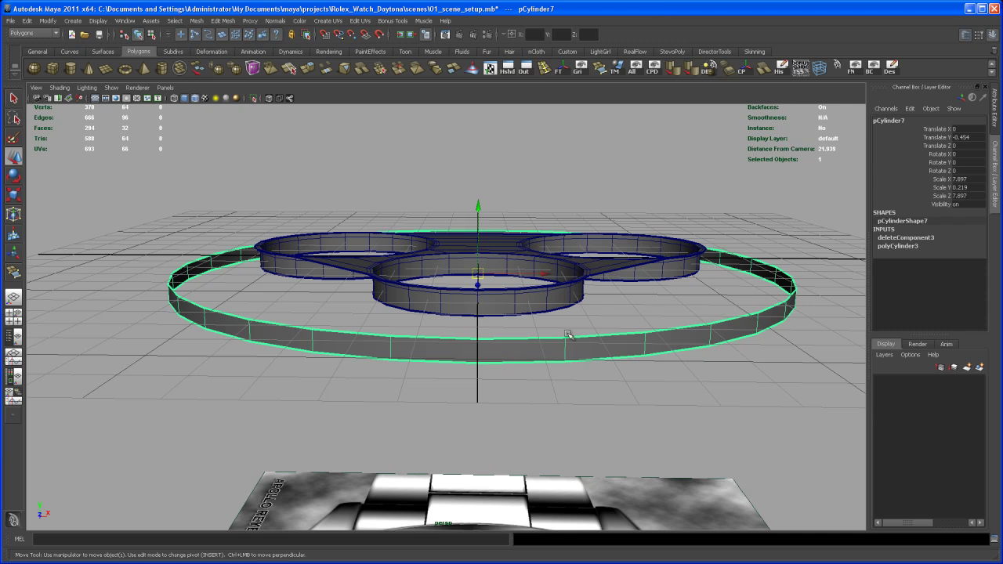
{"action": "left_click_drag", "start_coordinate": [561, 339], "coordinate": [529, 379], "text": "alt"}
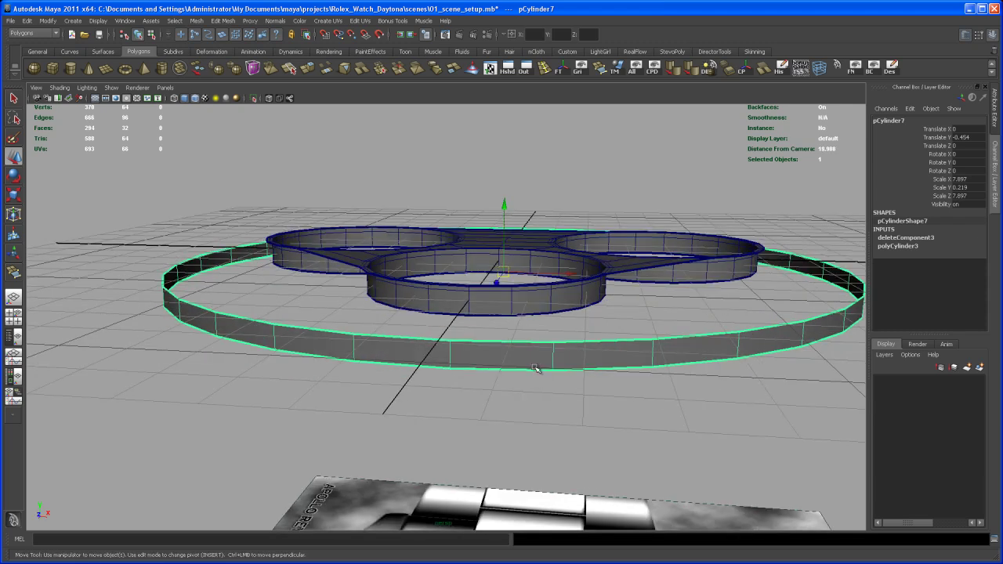
{"action": "key", "text": "Insert"}
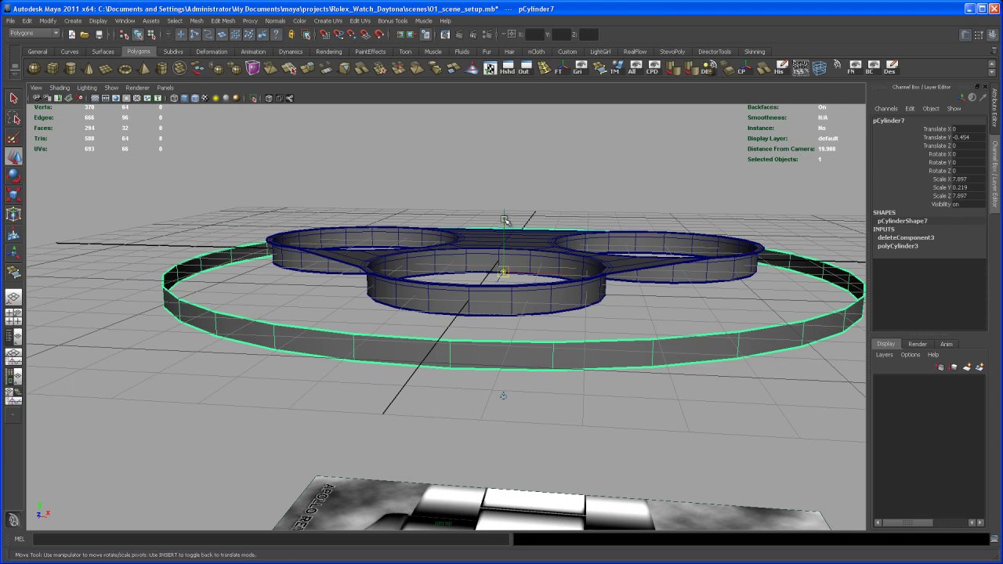
{"action": "left_click_drag", "start_coordinate": [504, 219], "coordinate": [515, 215]}
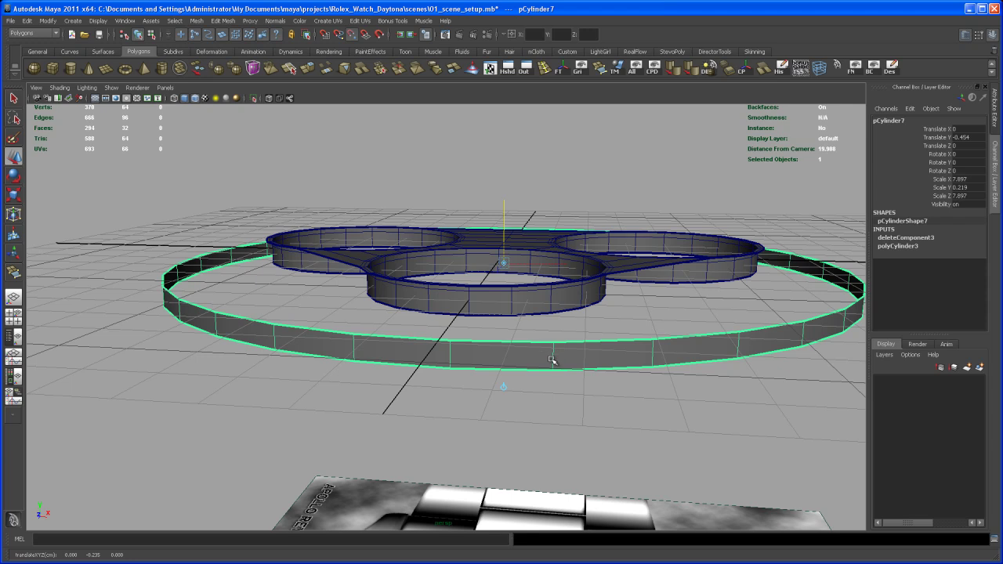
{"action": "mouse_move", "coordinate": [551, 360]}
{"action": "left_mouse_down", "text": "alt"}
{"action": "mouse_move", "coordinate": [564, 363]}
{"action": "mouse_move", "coordinate": [575, 334]}
{"action": "mouse_move", "coordinate": [546, 326]}
{"action": "mouse_move", "coordinate": [553, 362]}
{"action": "left_mouse_up", "text": "alt"}
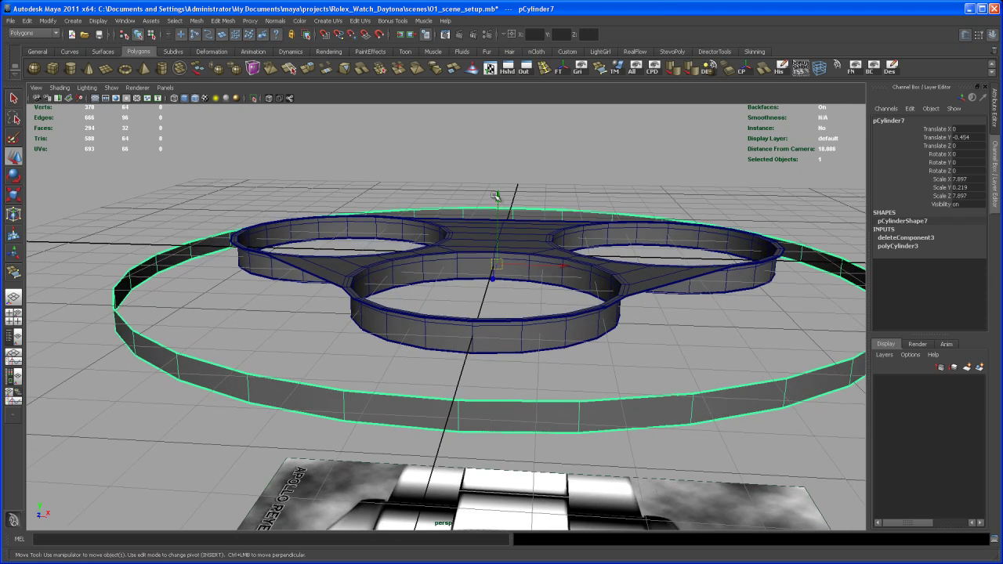
- Raise the outer ring to a Translate Y of 0.052, level with the subdial mesh, and show the four-view layout
{"action": "left_click_drag", "start_coordinate": [496, 195], "coordinate": [498, 186]}
{"action": "left_click_drag", "start_coordinate": [660, 313], "coordinate": [614, 309], "text": "alt"}
{"action": "left_click_drag", "start_coordinate": [508, 194], "coordinate": [506, 185]}
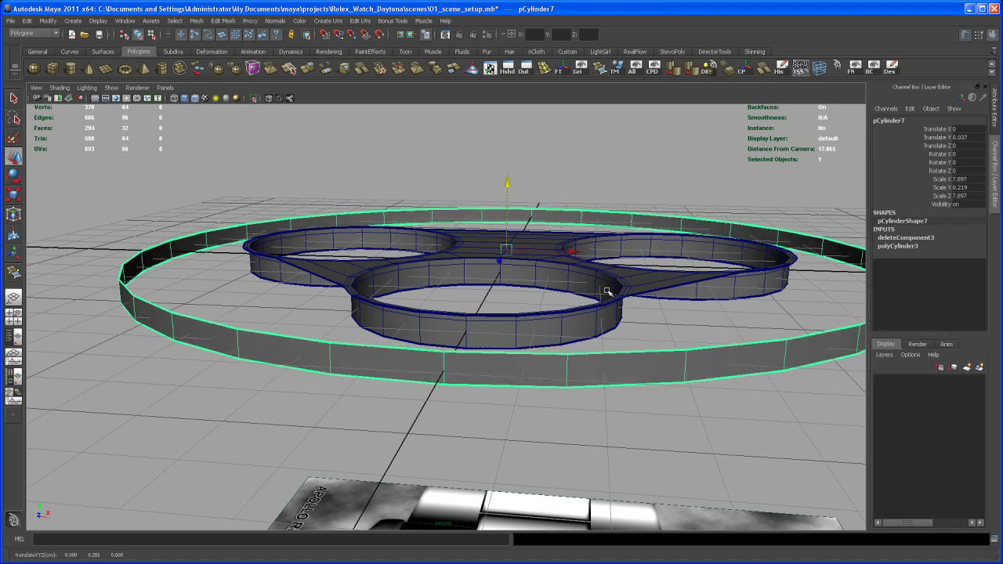
{"action": "left_click_drag", "start_coordinate": [607, 291], "coordinate": [635, 323], "text": "alt"}
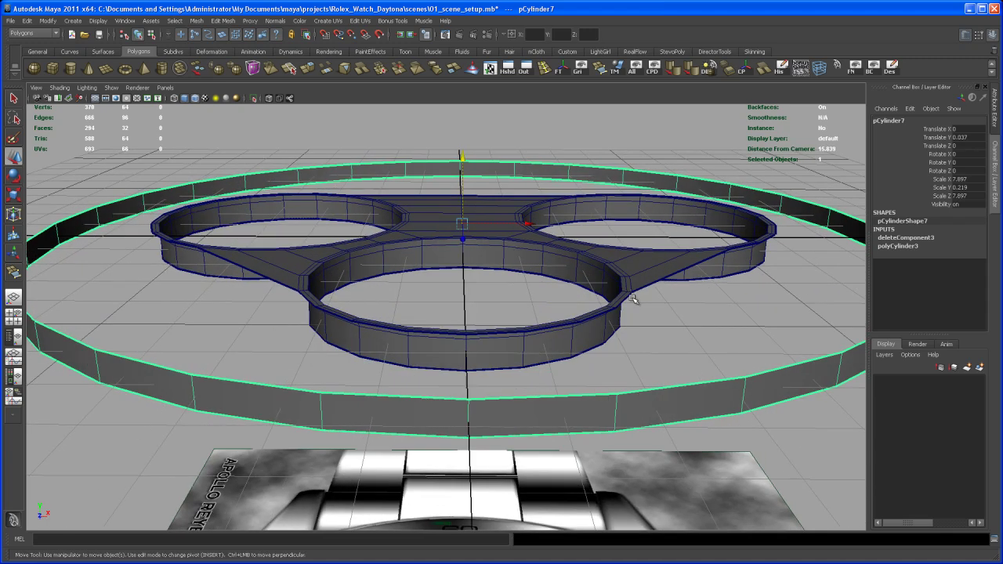
{"action": "middle_click_drag", "start_coordinate": [633, 293], "coordinate": [633, 293]}
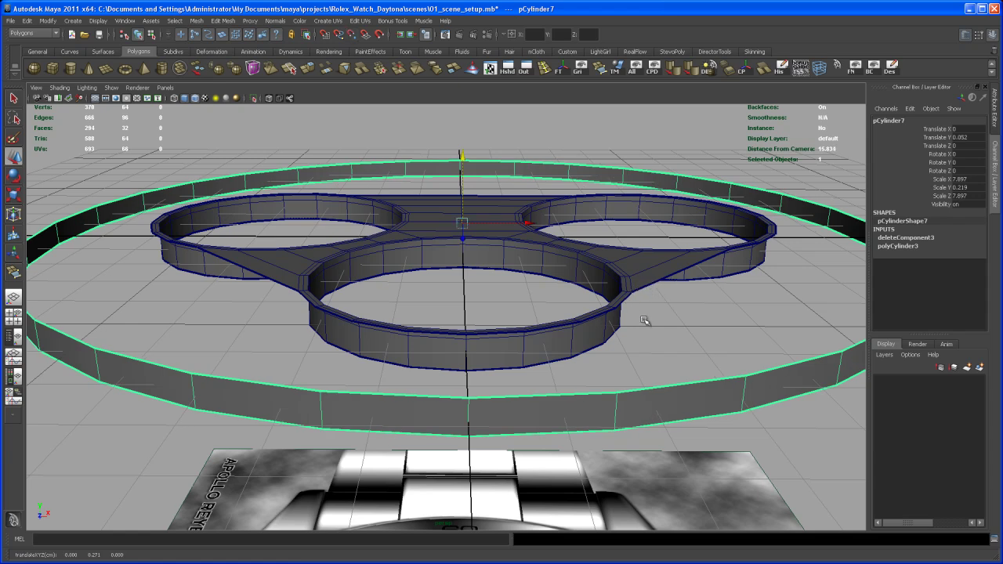
{"action": "left_click_drag", "start_coordinate": [644, 320], "coordinate": [642, 308], "text": "alt"}
{"action": "key", "text": "space"}
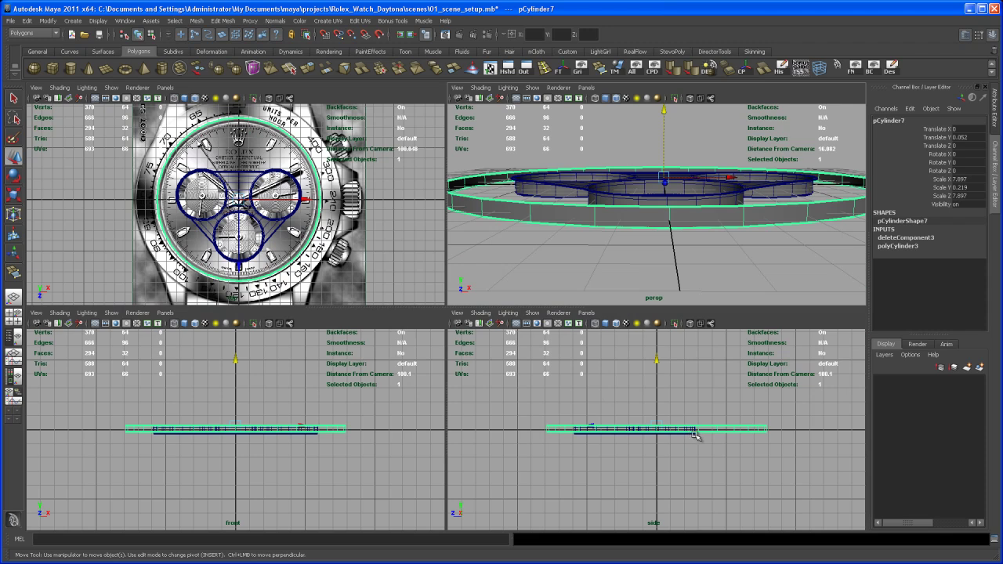
- Check the outer ring's top edge against the subdial mesh in the side view, and return to the perspective view
{"action": "key", "text": "space"}
{"action": "scroll", "coordinate": [707, 425], "scroll_direction": "up", "scroll_amount": 8}
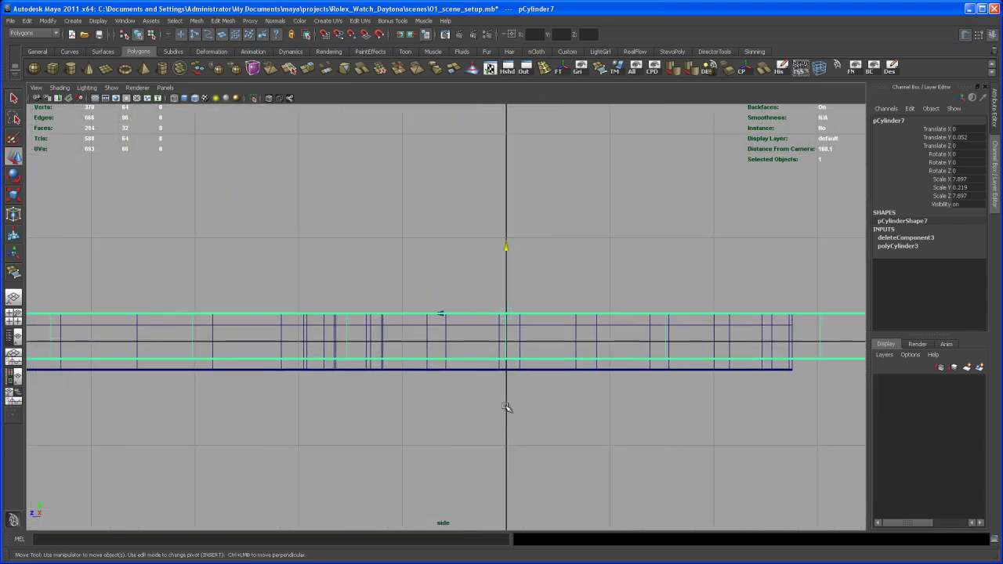
{"action": "scroll", "coordinate": [578, 350], "scroll_direction": "up", "scroll_amount": 3}
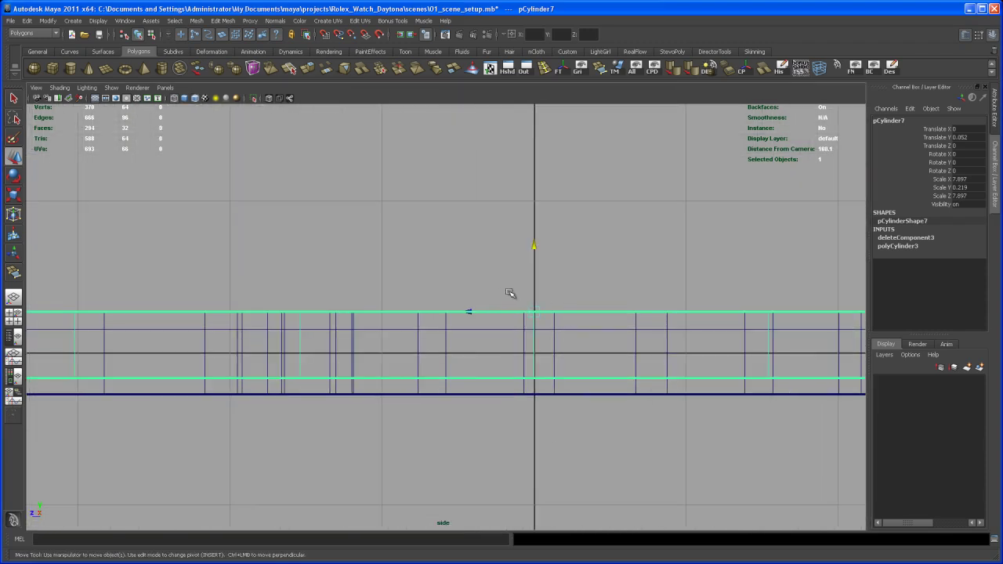
{"action": "key", "text": "space"}
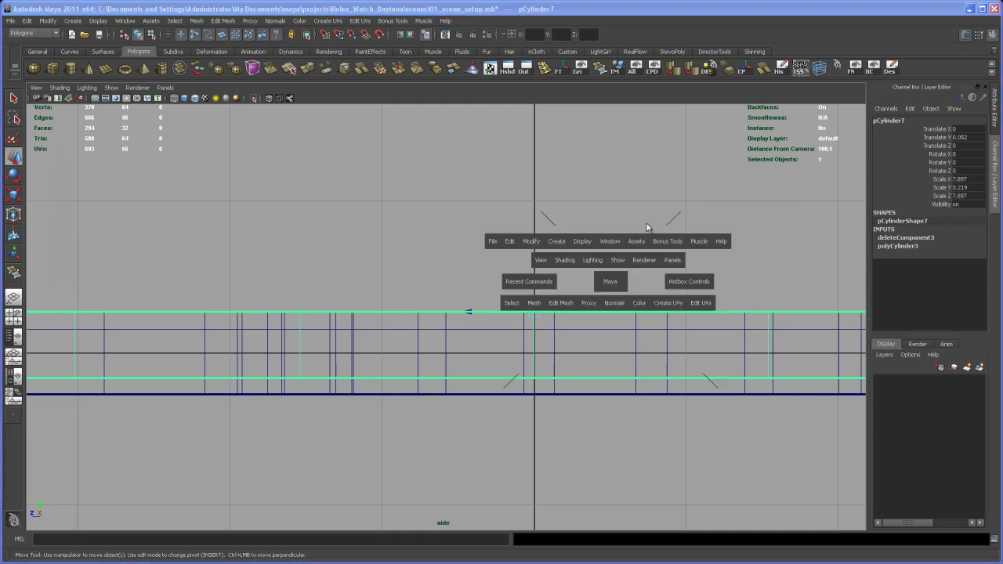
{"action": "key", "text": "space"}
{"action": "left_click_drag", "start_coordinate": [629, 290], "coordinate": [619, 378], "text": "alt"}
{"action": "scroll", "coordinate": [492, 230], "scroll_direction": "down", "scroll_amount": 5}
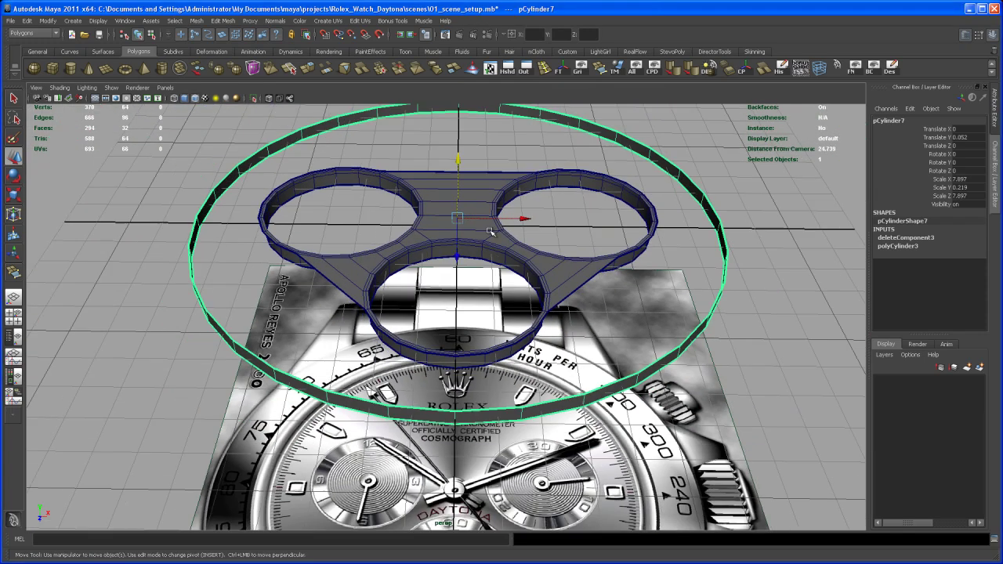
- Select the subdial mesh and the outer ring and combine them into one mesh
{"action": "middle_click_drag", "start_coordinate": [492, 230], "coordinate": [519, 202], "text": "alt"}
{"action": "scroll", "coordinate": [525, 258], "scroll_direction": "down", "scroll_amount": 2}
{"action": "left_click_drag", "start_coordinate": [536, 340], "coordinate": [560, 334], "text": "alt"}
{"action": "key", "text": "q"}
{"action": "left_click", "coordinate": [584, 278]}
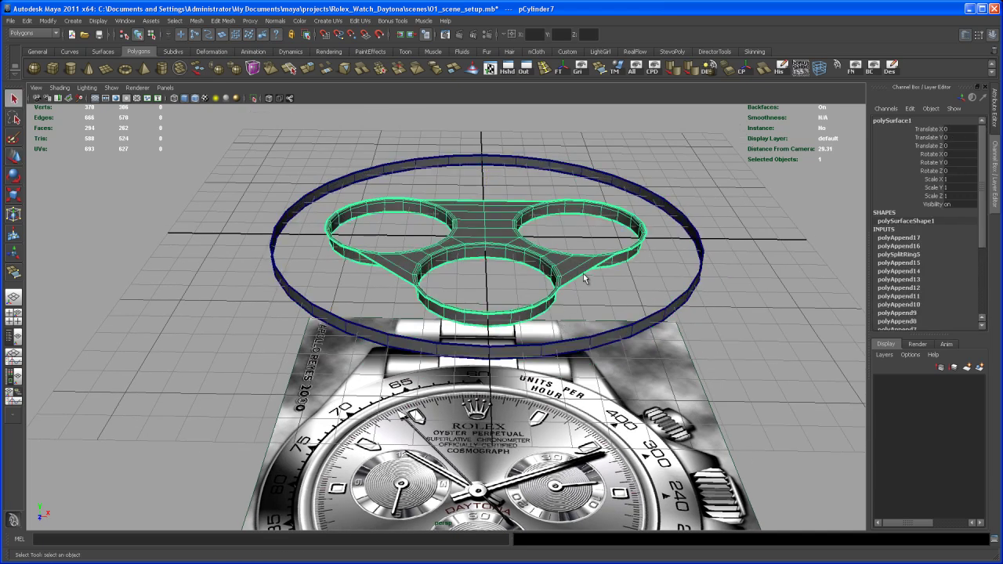
{"action": "left_click", "coordinate": [649, 323], "text": "shift"}
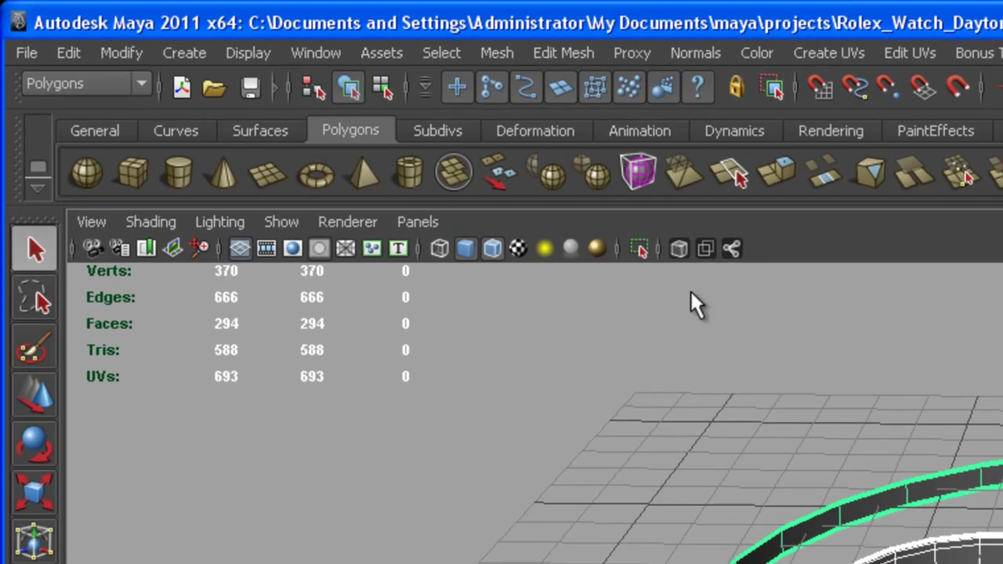
{"action": "left_click", "coordinate": [456, 177]}
- Turn on the face normals display for the combined mesh
{"action": "right_click_drag", "start_coordinate": [862, 470], "coordinate": [964, 478], "text": "alt"}
{"action": "left_click_drag", "start_coordinate": [666, 356], "coordinate": [604, 364], "text": "alt"}
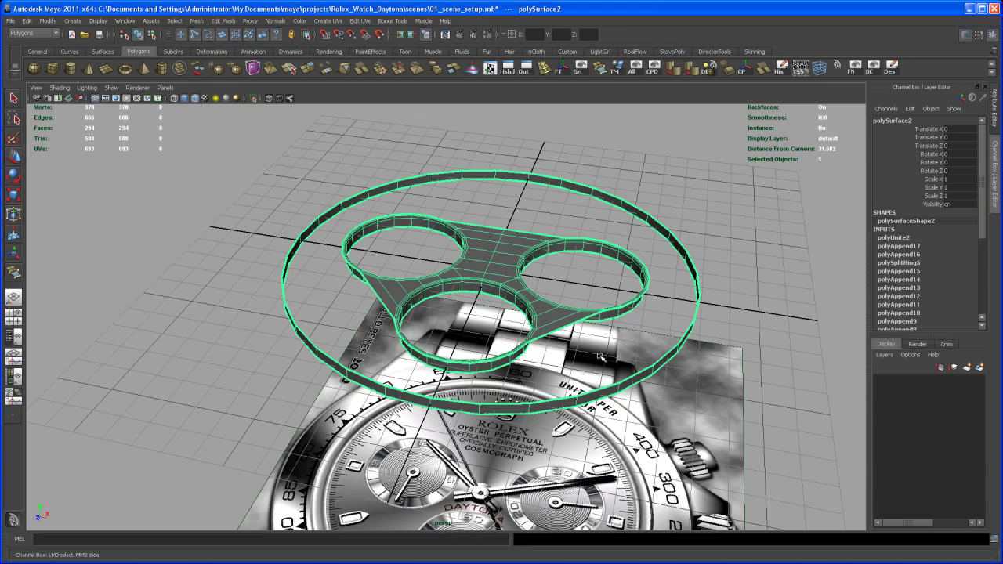
{"action": "scroll", "coordinate": [574, 302], "scroll_direction": "up", "scroll_amount": 3}
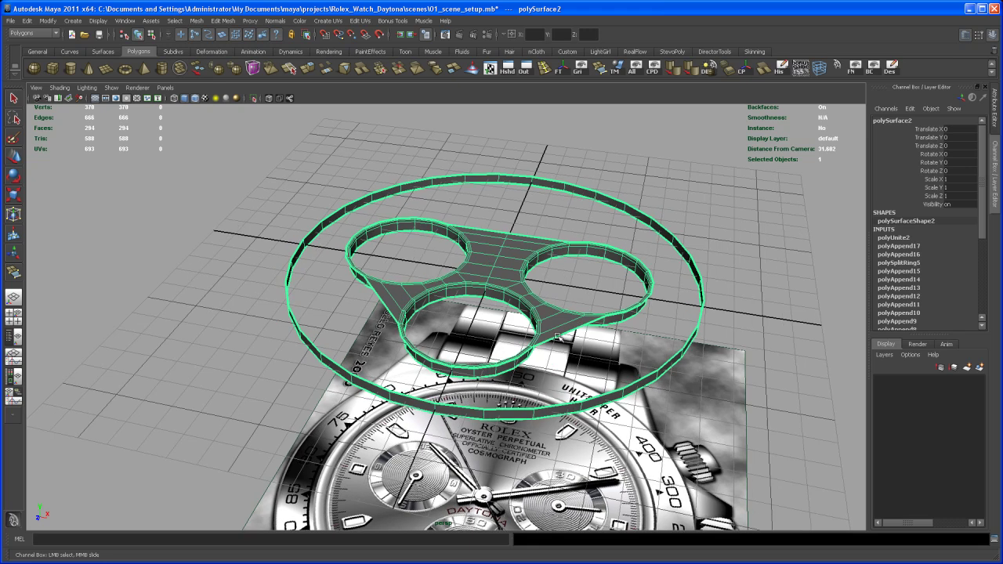
{"action": "left_click_drag", "start_coordinate": [567, 330], "coordinate": [584, 335], "text": "alt"}
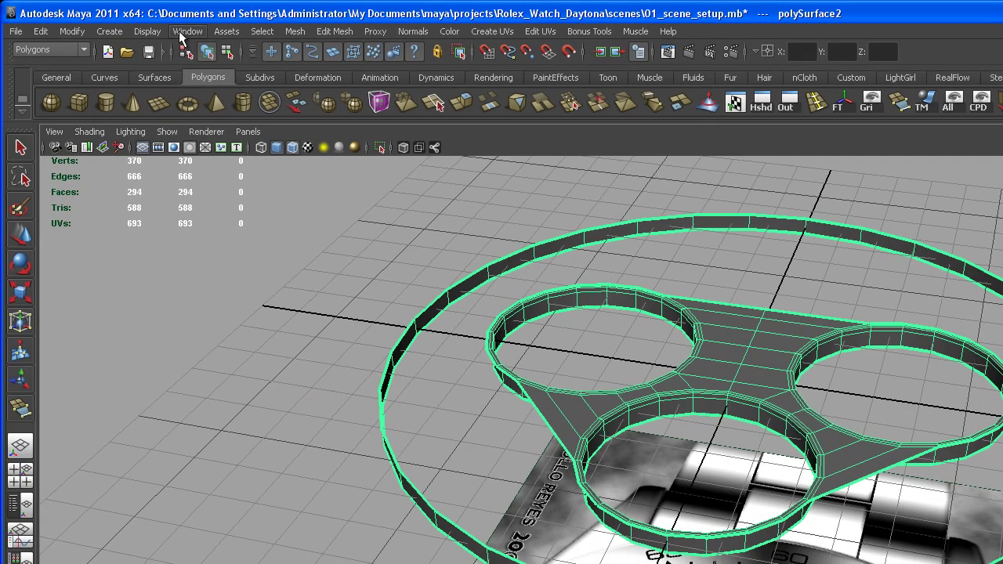
{"action": "left_click", "coordinate": [146, 32]}
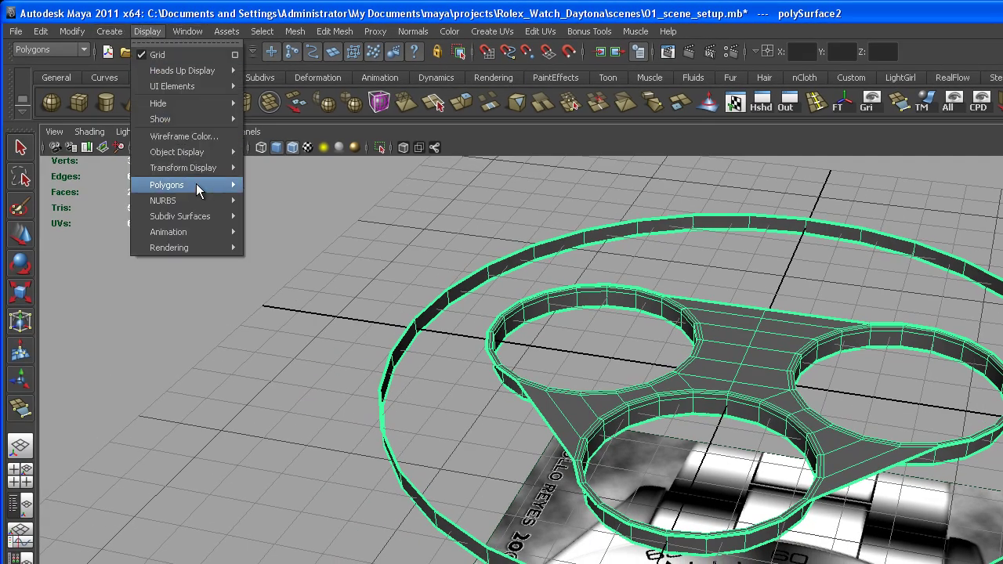
{"action": "mouse_move", "coordinate": [201, 188]}
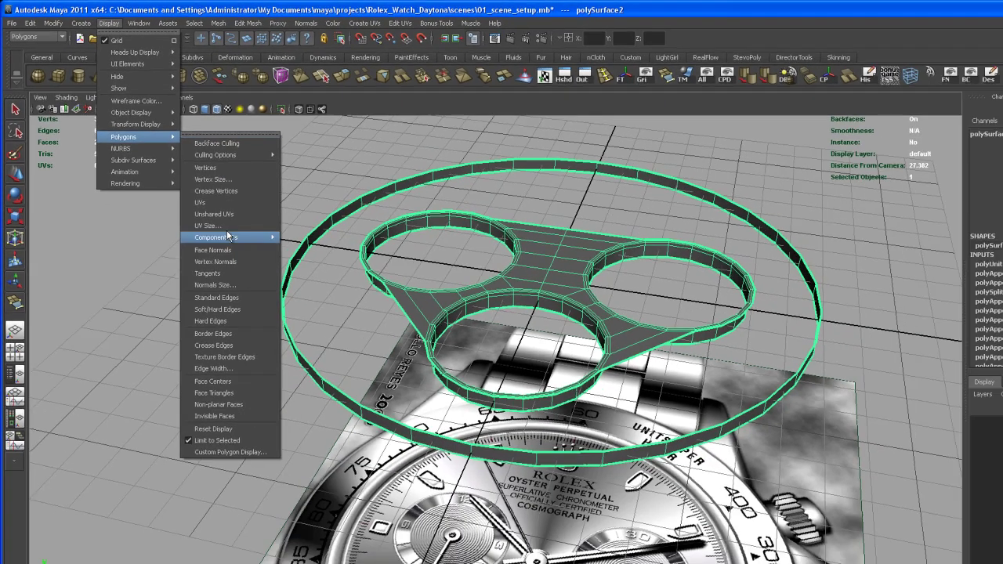
{"action": "mouse_move", "coordinate": [415, 29]}
{"action": "left_click", "coordinate": [280, 8]}
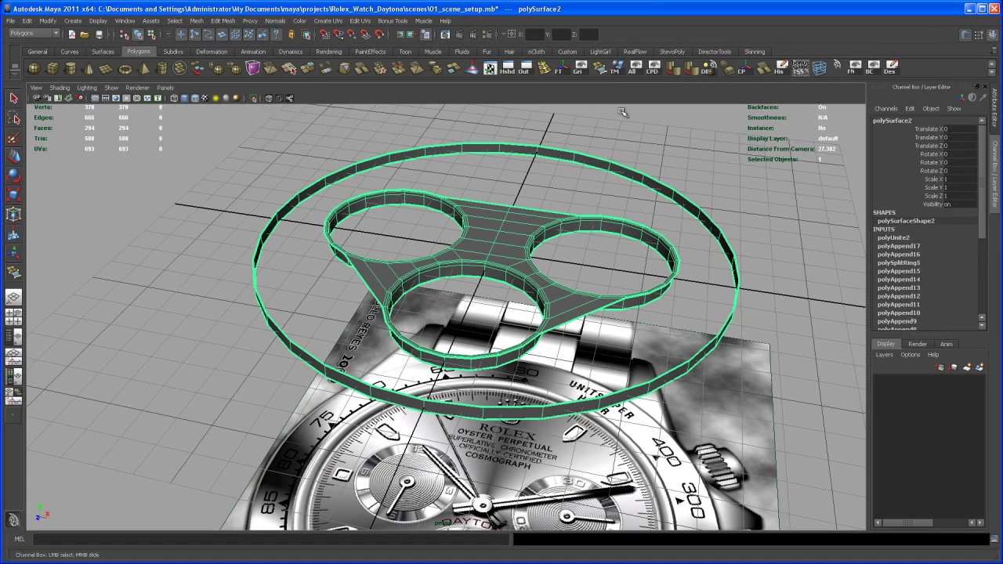
{"action": "left_click", "coordinate": [854, 72]}
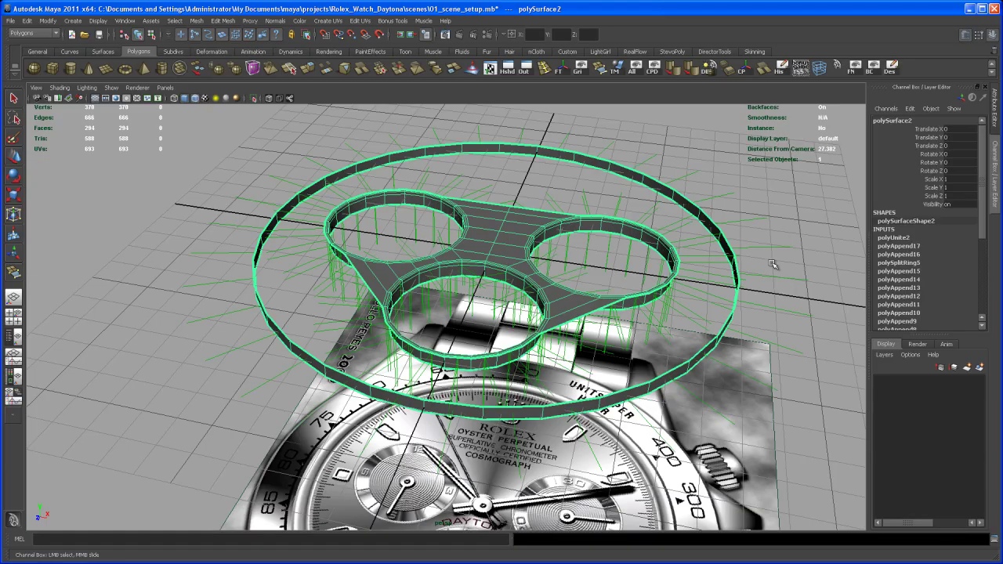
- Examine the face normal directions on the subdial section and the outer ring, and hide the normals display
{"action": "left_click_drag", "start_coordinate": [845, 110], "coordinate": [698, 316], "text": "alt"}
{"action": "middle_click_drag", "start_coordinate": [697, 316], "coordinate": [685, 285], "text": "alt"}
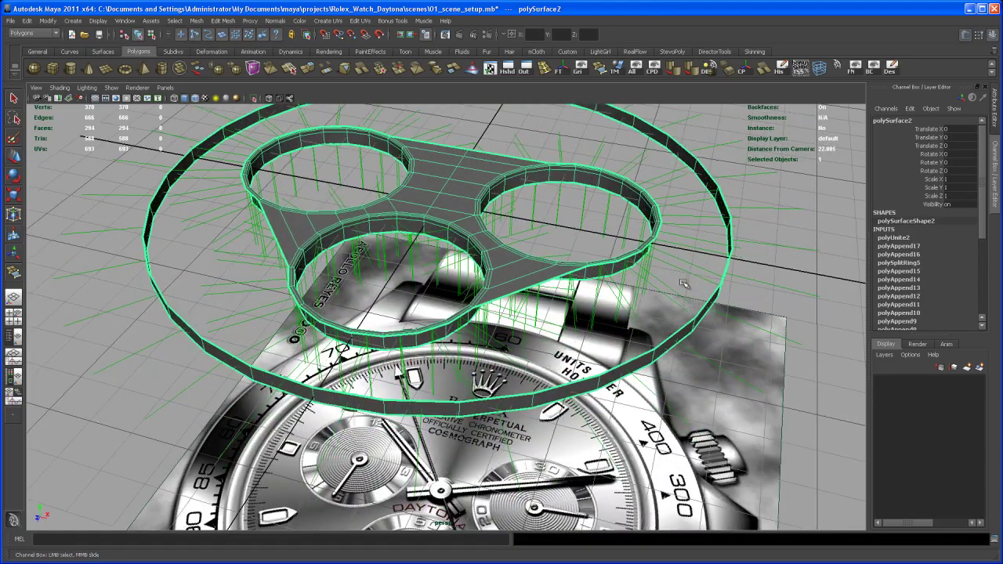
{"action": "right_click_drag", "start_coordinate": [685, 284], "coordinate": [709, 302], "text": "alt"}
{"action": "middle_click_drag", "start_coordinate": [709, 302], "coordinate": [585, 390], "text": "alt"}
{"action": "left_click_drag", "start_coordinate": [584, 390], "coordinate": [647, 377], "text": "alt"}
{"action": "right_click_drag", "start_coordinate": [648, 376], "coordinate": [620, 412], "text": "alt"}
{"action": "left_click_drag", "start_coordinate": [620, 412], "coordinate": [601, 394], "text": "alt"}
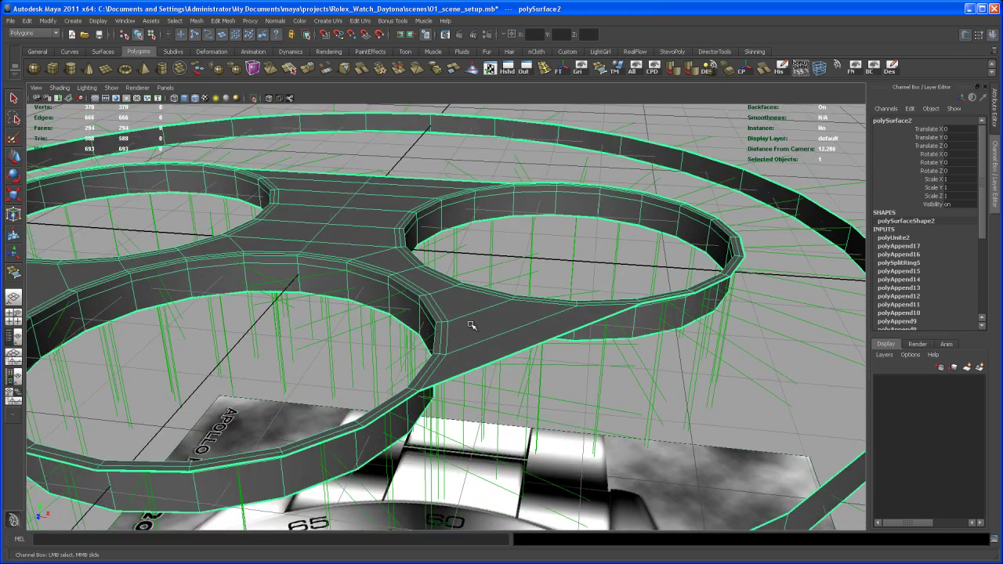
{"action": "left_click_drag", "start_coordinate": [429, 319], "coordinate": [517, 318], "text": "alt"}
{"action": "right_click_drag", "start_coordinate": [517, 318], "coordinate": [493, 302], "text": "alt"}
{"action": "left_click_drag", "start_coordinate": [494, 302], "coordinate": [517, 322], "text": "alt"}
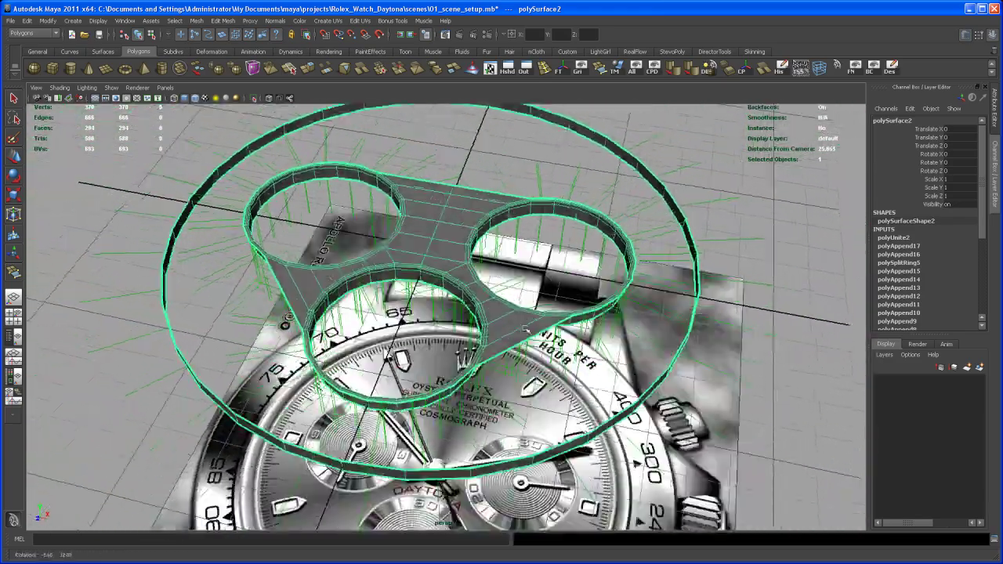
{"action": "right_click_drag", "start_coordinate": [576, 290], "coordinate": [560, 274], "text": "alt"}
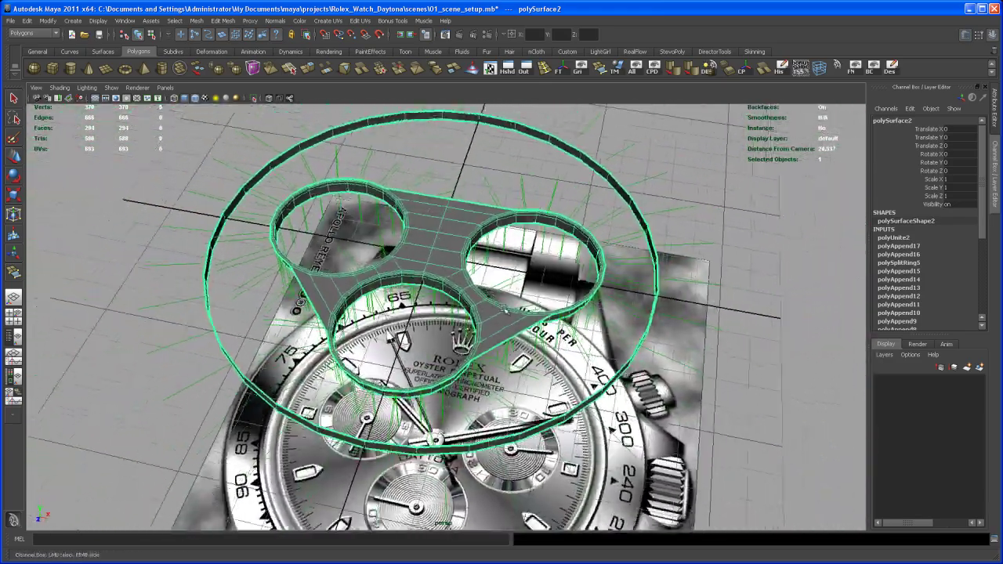
{"action": "left_click", "coordinate": [855, 67]}
{"action": "left_click_drag", "start_coordinate": [470, 271], "coordinate": [461, 262], "text": "alt"}
{"action": "right_click", "coordinate": [461, 263]}
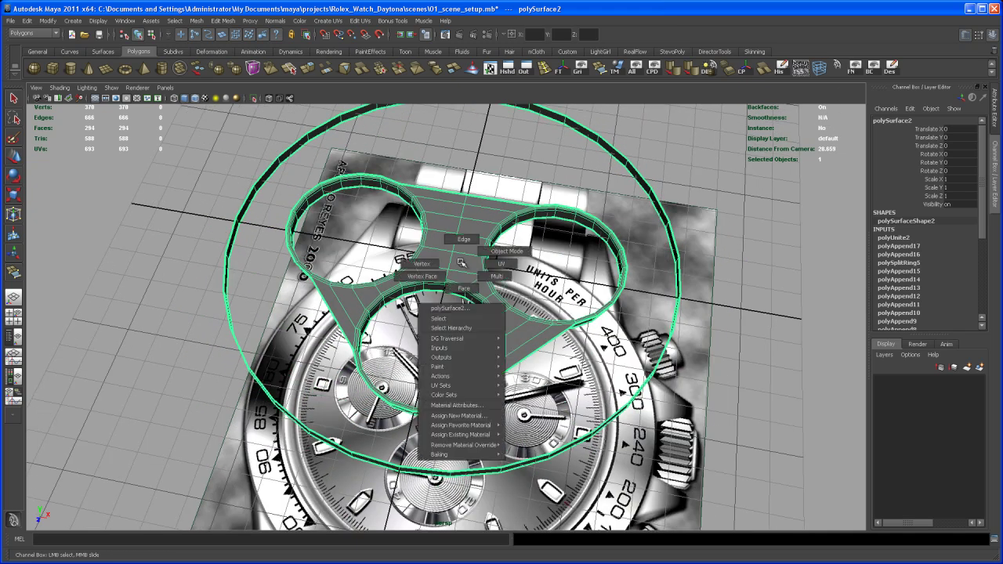
{"action": "right_click_drag", "start_coordinate": [460, 263], "coordinate": [464, 289]}
{"action": "left_click_drag", "start_coordinate": [499, 326], "coordinate": [468, 298], "text": "alt"}
{"action": "left_click_drag", "start_coordinate": [314, 205], "coordinate": [521, 313]}
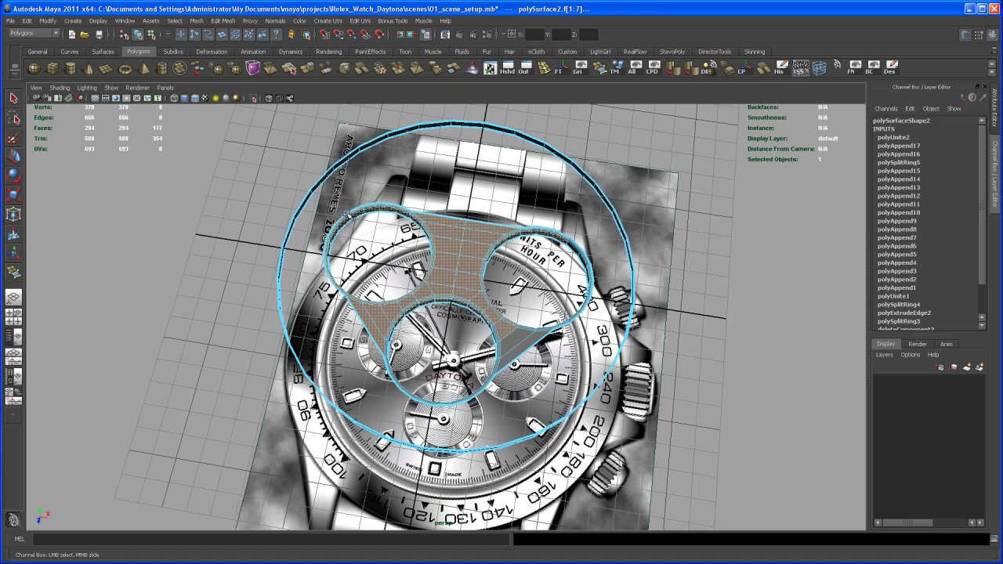
{"action": "double_click", "coordinate": [347, 213], "text": "shift"}
{"action": "left_click_drag", "start_coordinate": [464, 417], "coordinate": [469, 398], "text": "alt"}
{"action": "left_click", "coordinate": [507, 406]}
- In the top view, lasso-select all faces of the subdial section in face mode, leaving out the outer ring
{"action": "key", "text": "space"}
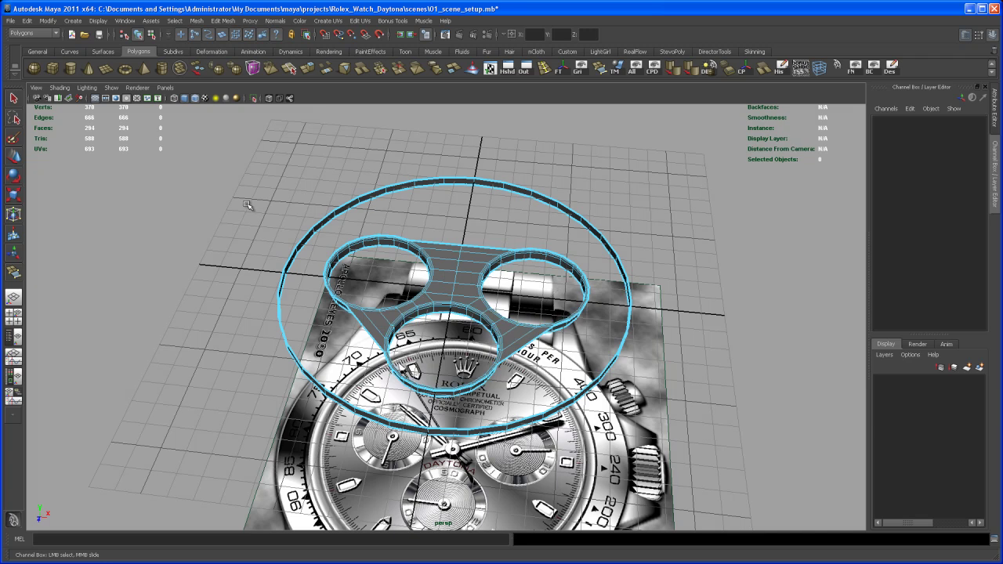
{"action": "key", "text": "space"}
{"action": "key", "text": "space"}
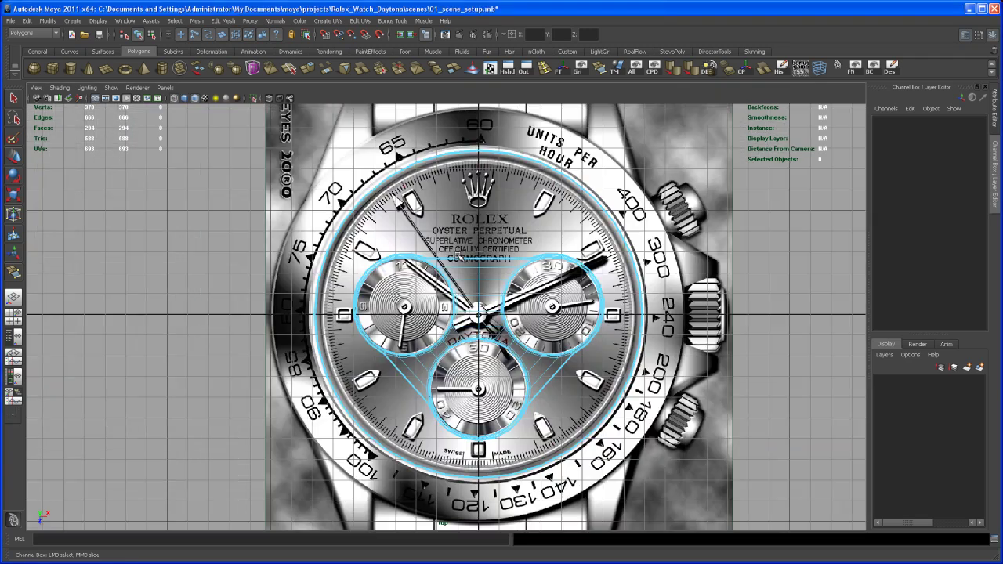
{"action": "left_click", "coordinate": [14, 117]}
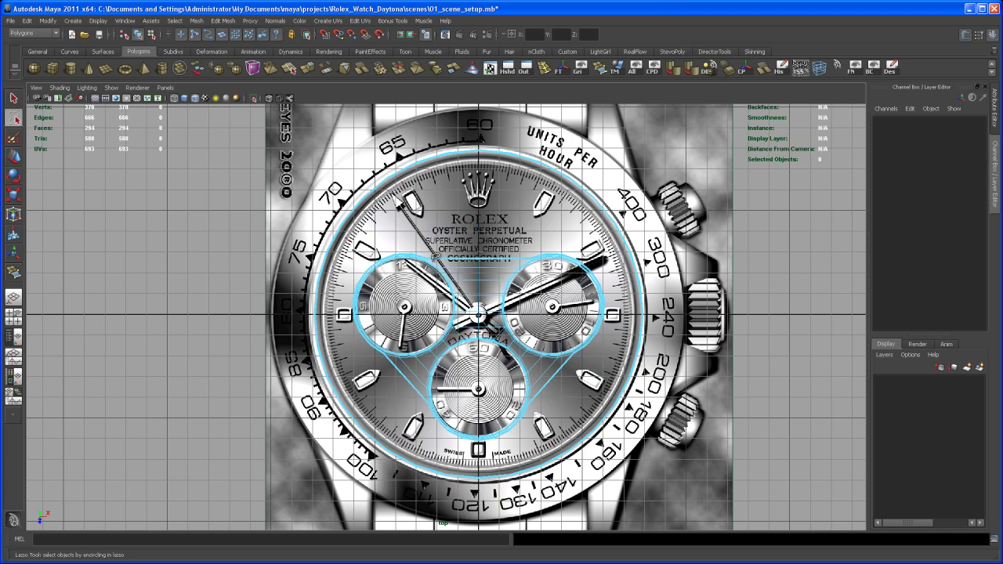
{"action": "right_click", "coordinate": [431, 258]}
{"action": "right_click_drag", "start_coordinate": [432, 258], "coordinate": [432, 284]}
{"action": "mouse_move", "coordinate": [371, 365]}
{"action": "left_mouse_down"}
{"action": "mouse_move", "coordinate": [464, 454]}
{"action": "mouse_move", "coordinate": [581, 397]}
{"action": "mouse_move", "coordinate": [621, 290]}
{"action": "mouse_move", "coordinate": [528, 210]}
{"action": "left_mouse_up"}
{"action": "key", "text": "space"}
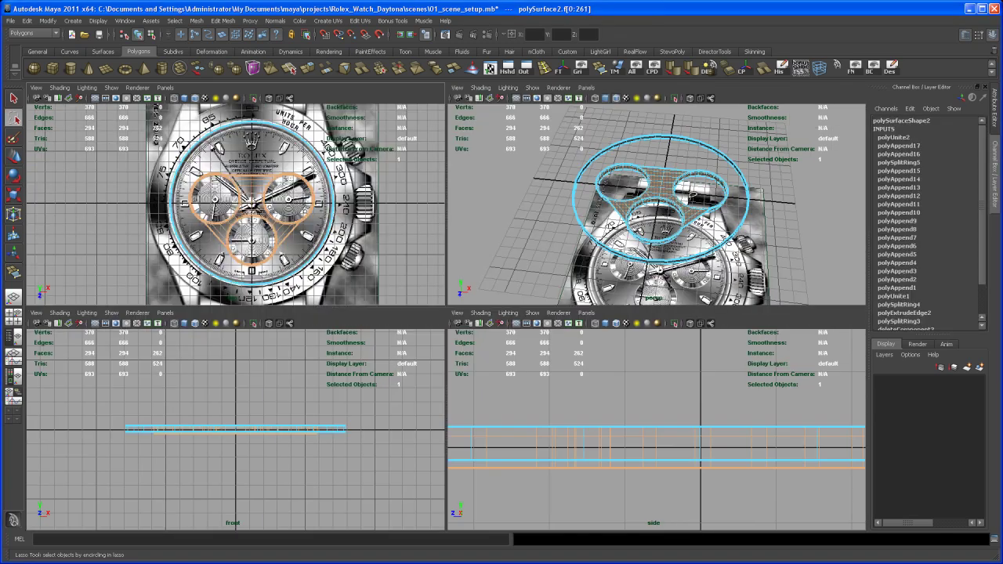
- Reverse the normals of the selected subdial faces and return to object mode
{"action": "key", "text": "space"}
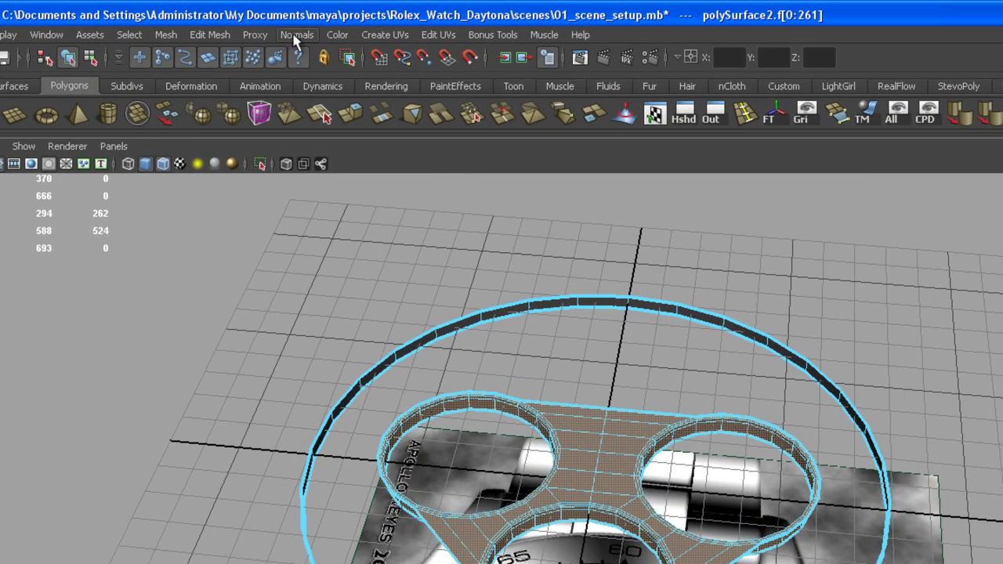
{"action": "left_click", "coordinate": [276, 21]}
{"action": "left_click", "coordinate": [335, 169]}
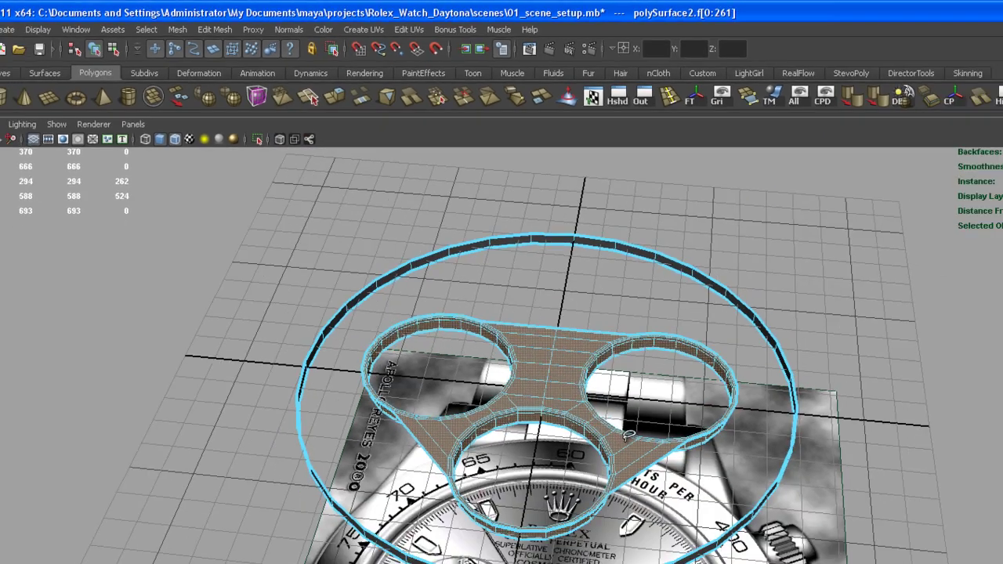
{"action": "key", "text": "q"}
{"action": "right_click_drag", "start_coordinate": [662, 446], "coordinate": [675, 430]}
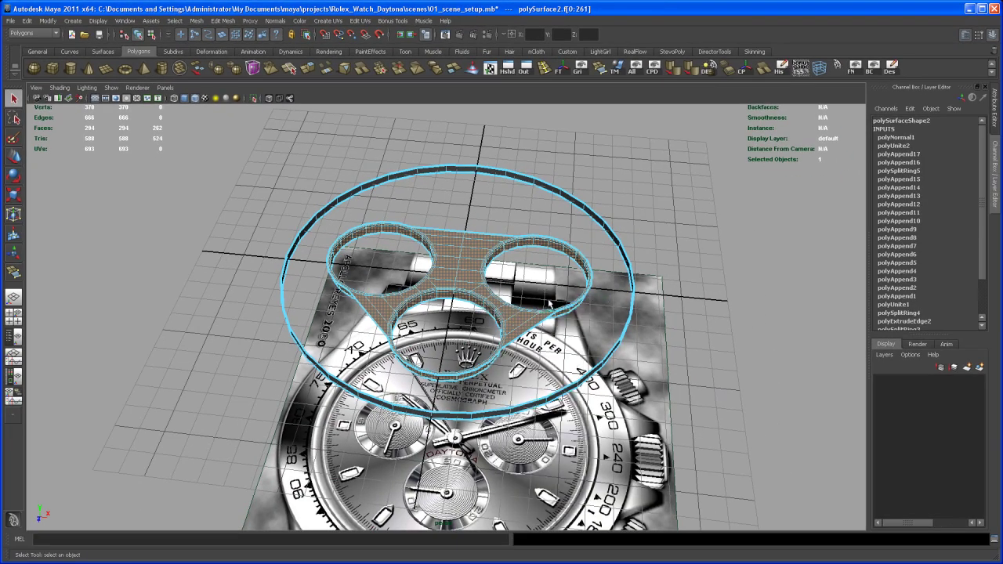
- Show the face normals on the combined mesh to check the reversed directions, and hide them again
{"action": "left_click_drag", "start_coordinate": [547, 340], "coordinate": [553, 313], "text": "alt"}
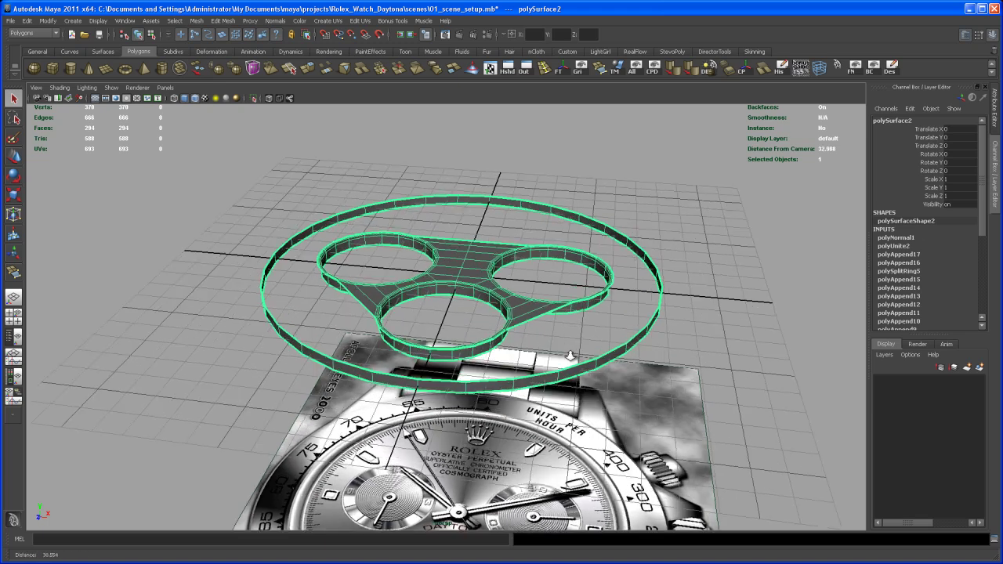
{"action": "right_click_drag", "start_coordinate": [569, 356], "coordinate": [581, 359], "text": "alt"}
{"action": "left_click", "coordinate": [856, 70]}
{"action": "mouse_move", "coordinate": [713, 302]}
{"action": "left_mouse_down", "text": "alt"}
{"action": "mouse_move", "coordinate": [705, 235]}
{"action": "mouse_move", "coordinate": [700, 291]}
{"action": "left_mouse_up", "text": "alt"}
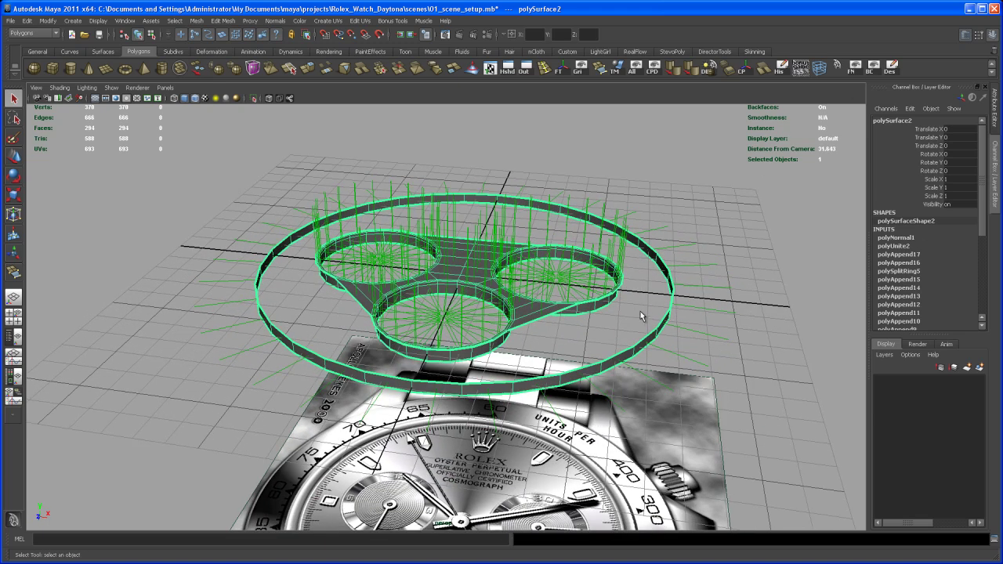
{"action": "left_click", "coordinate": [856, 71]}
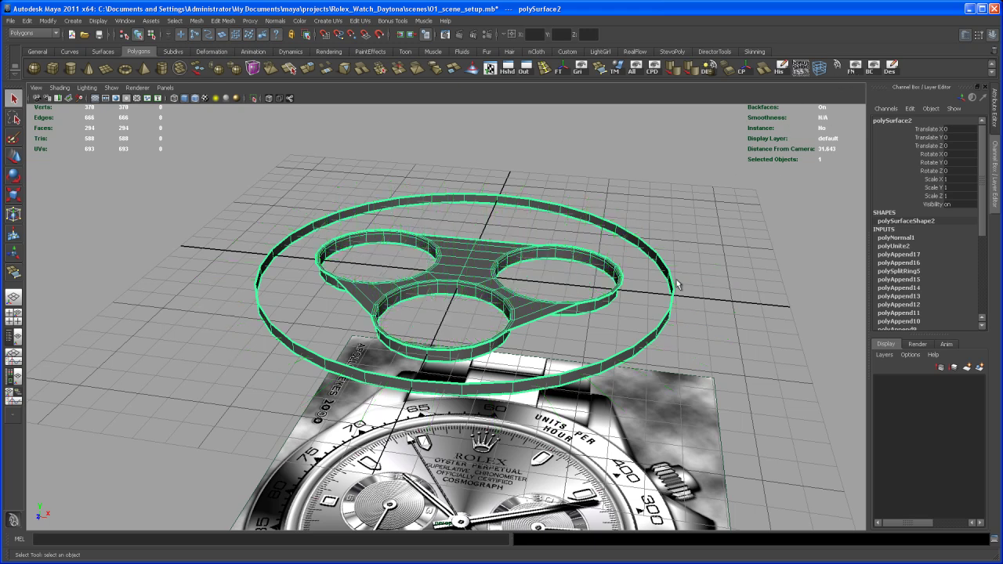
- Select the outer ring's top border edge loop together with the outer top border edges of the subdial section
{"action": "left_click_drag", "start_coordinate": [679, 285], "coordinate": [636, 351], "text": "alt"}
{"action": "right_click", "coordinate": [667, 273]}
{"action": "left_click", "coordinate": [668, 253]}
{"action": "double_click", "coordinate": [638, 350]}
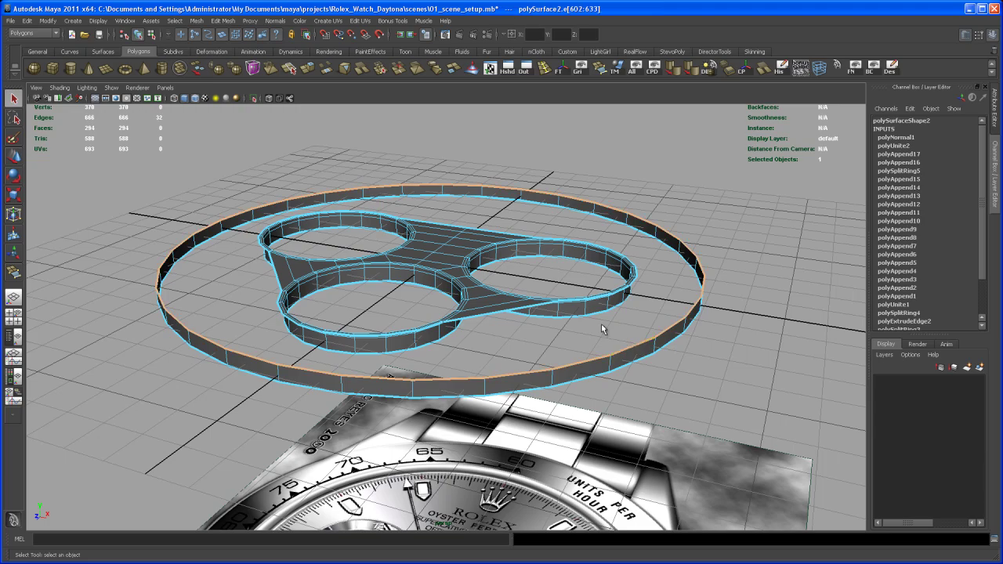
{"action": "left_click", "coordinate": [495, 316], "text": "shift"}
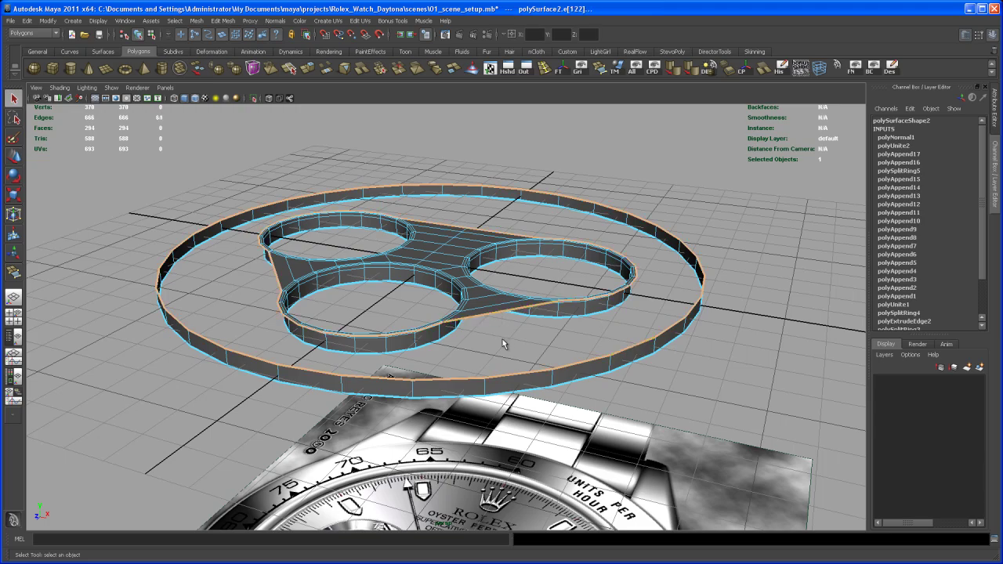
- Bridge the two selected border edge loops to fill the dial surface between them
{"action": "left_click_drag", "start_coordinate": [503, 344], "coordinate": [558, 354], "text": "alt"}
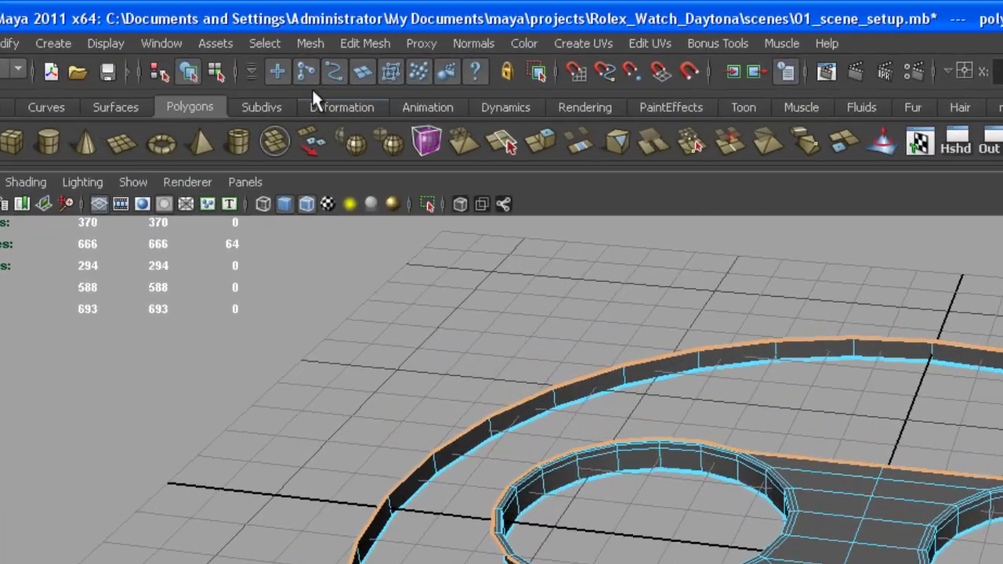
{"action": "left_click", "coordinate": [365, 43]}
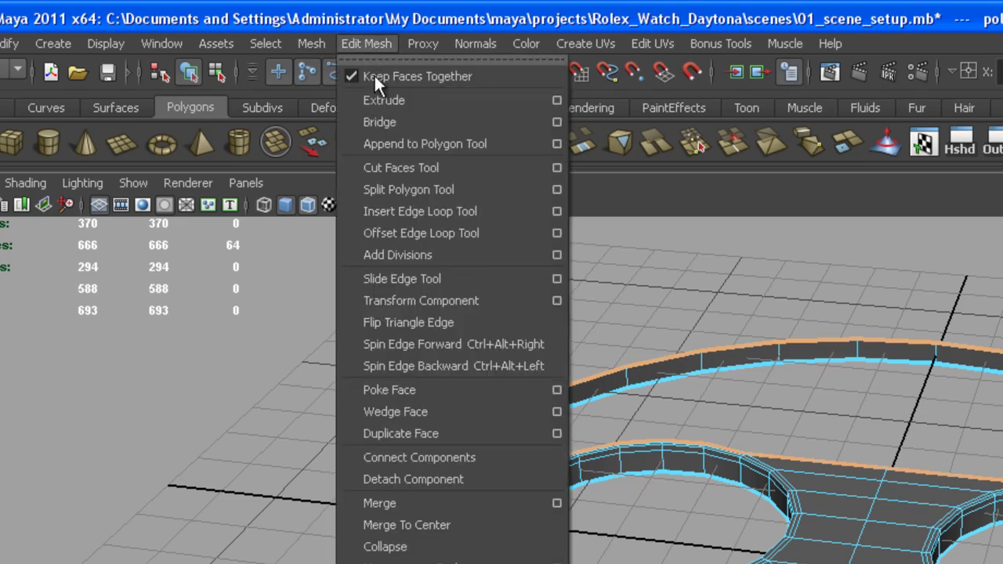
{"action": "left_click", "coordinate": [387, 122]}
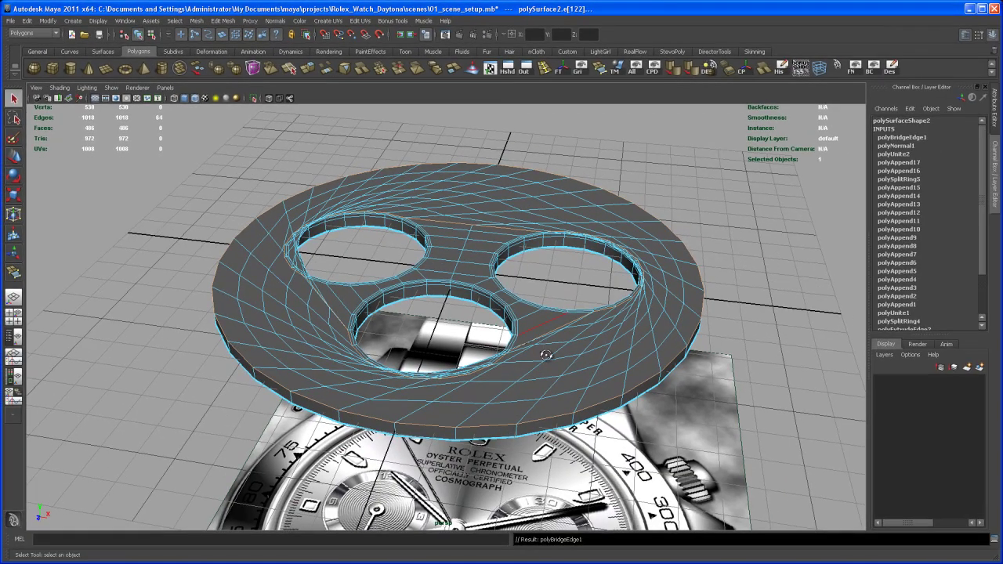
{"action": "left_click_drag", "start_coordinate": [544, 354], "coordinate": [570, 384], "text": "alt"}
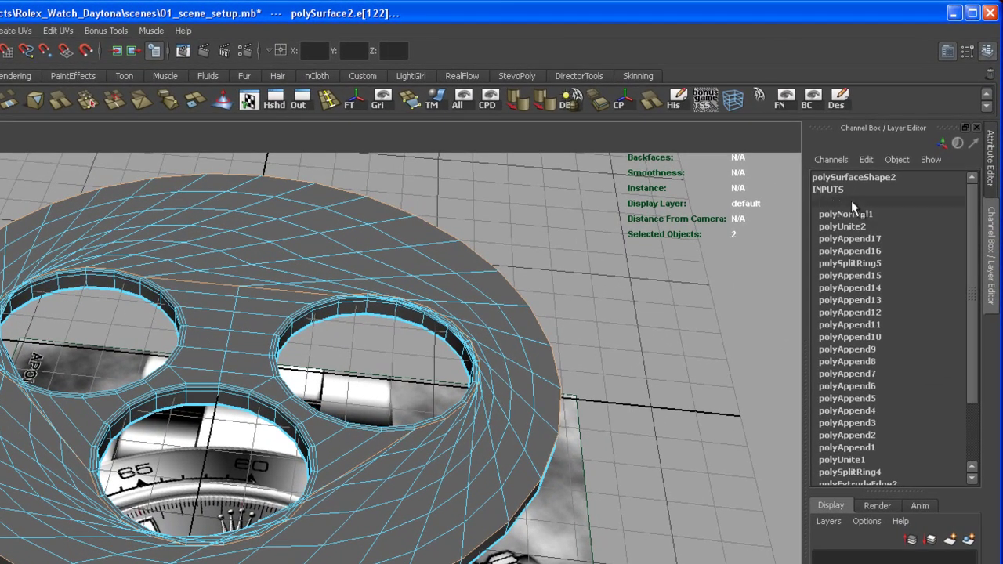
- Set the bridge's Bridge Offset to 5 to straighten the twisted faces, and inspect the dial surface
{"action": "left_click", "coordinate": [851, 201]}
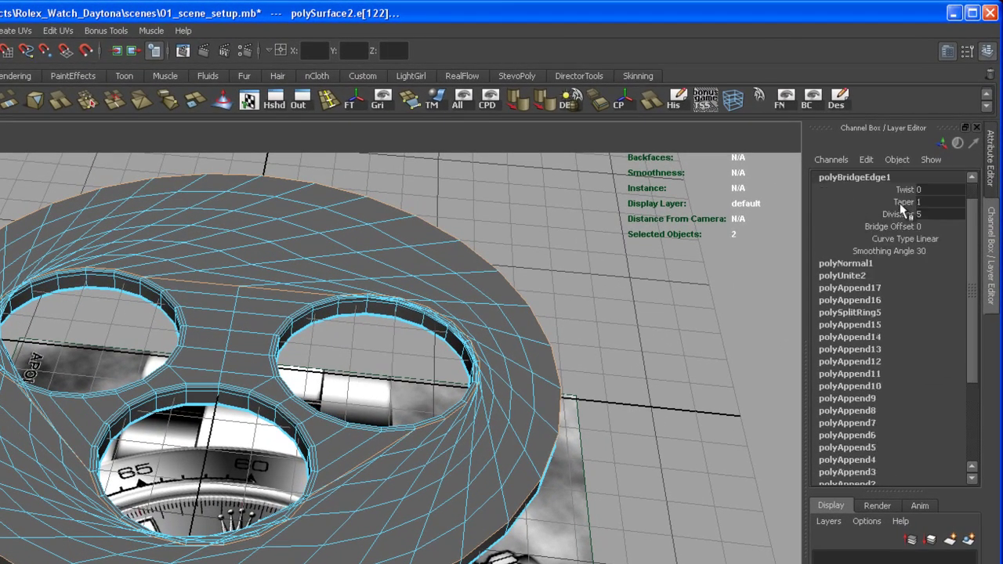
{"action": "left_click", "coordinate": [895, 226]}
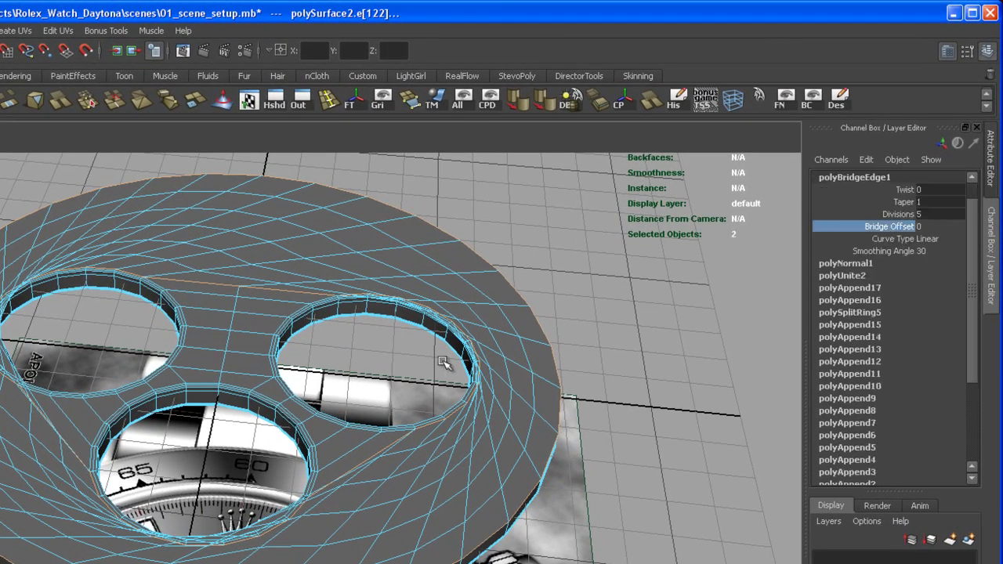
{"action": "middle_click_drag", "start_coordinate": [446, 365], "coordinate": [481, 377]}
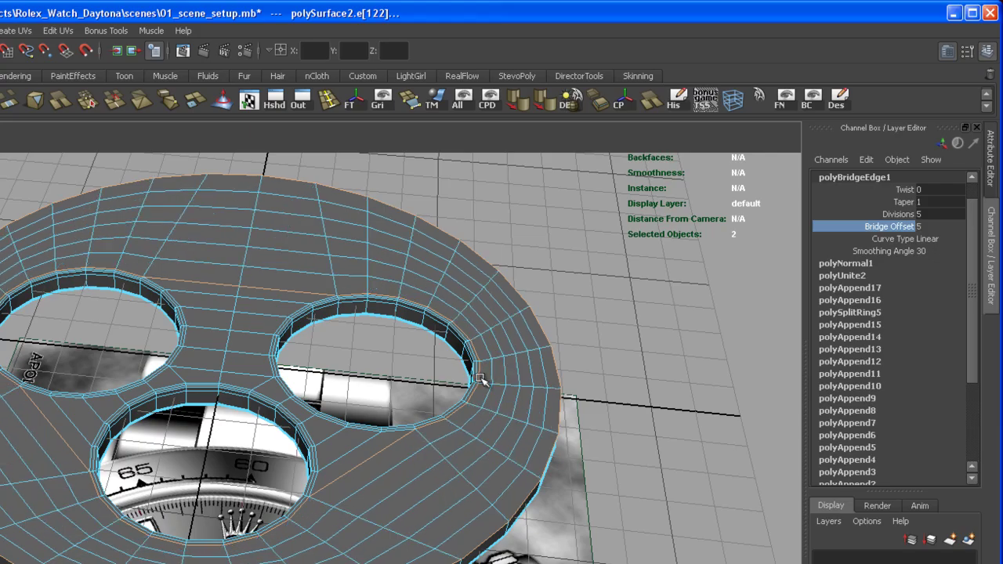
{"action": "left_click_drag", "start_coordinate": [480, 380], "coordinate": [465, 427], "text": "alt"}
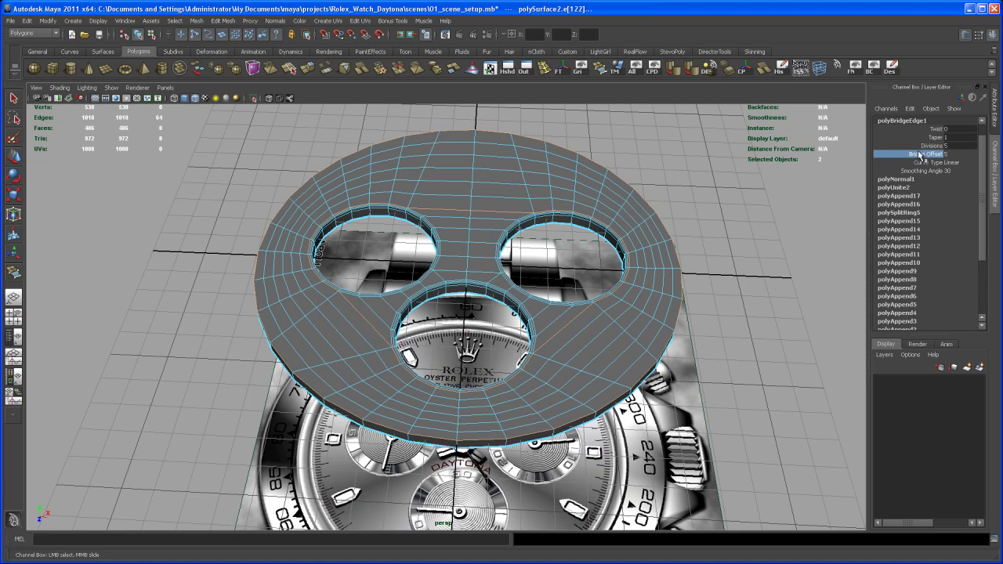
{"action": "left_click_drag", "start_coordinate": [705, 234], "coordinate": [698, 267], "text": "alt"}
{"action": "left_click_drag", "start_coordinate": [623, 333], "coordinate": [594, 436], "text": "alt"}
{"action": "right_click_drag", "start_coordinate": [594, 436], "coordinate": [563, 382], "text": "alt"}
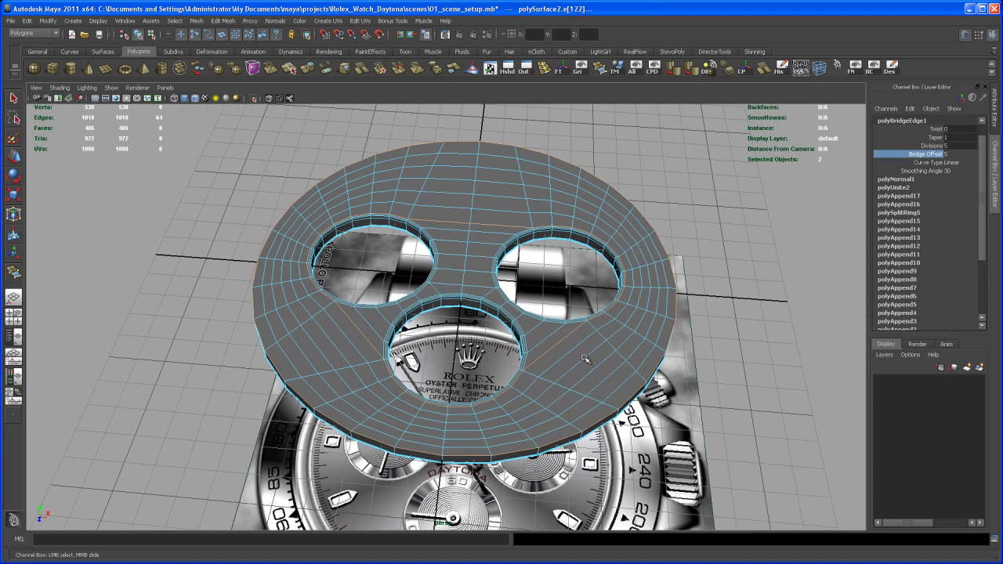